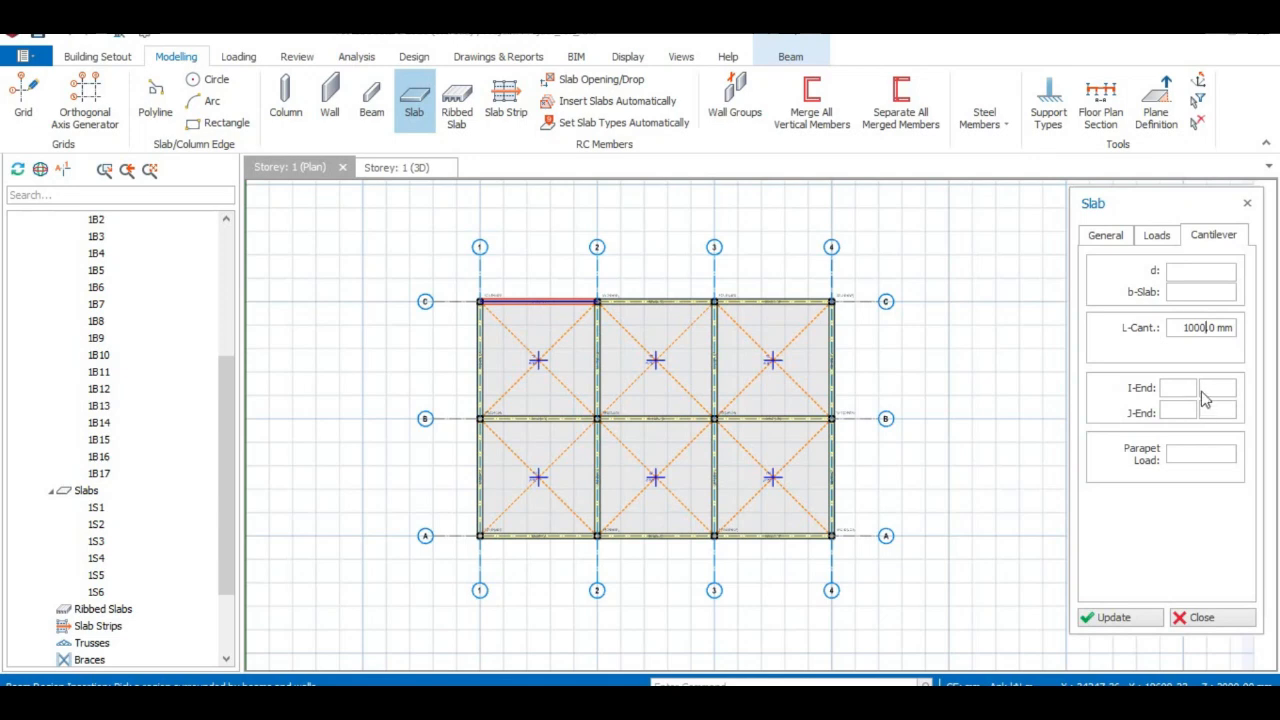
# Give the cantilever slab Terrace/Balcony usage and the 1.500 Residential Communal Areas imposed load.
pyautogui.click(1187, 275)
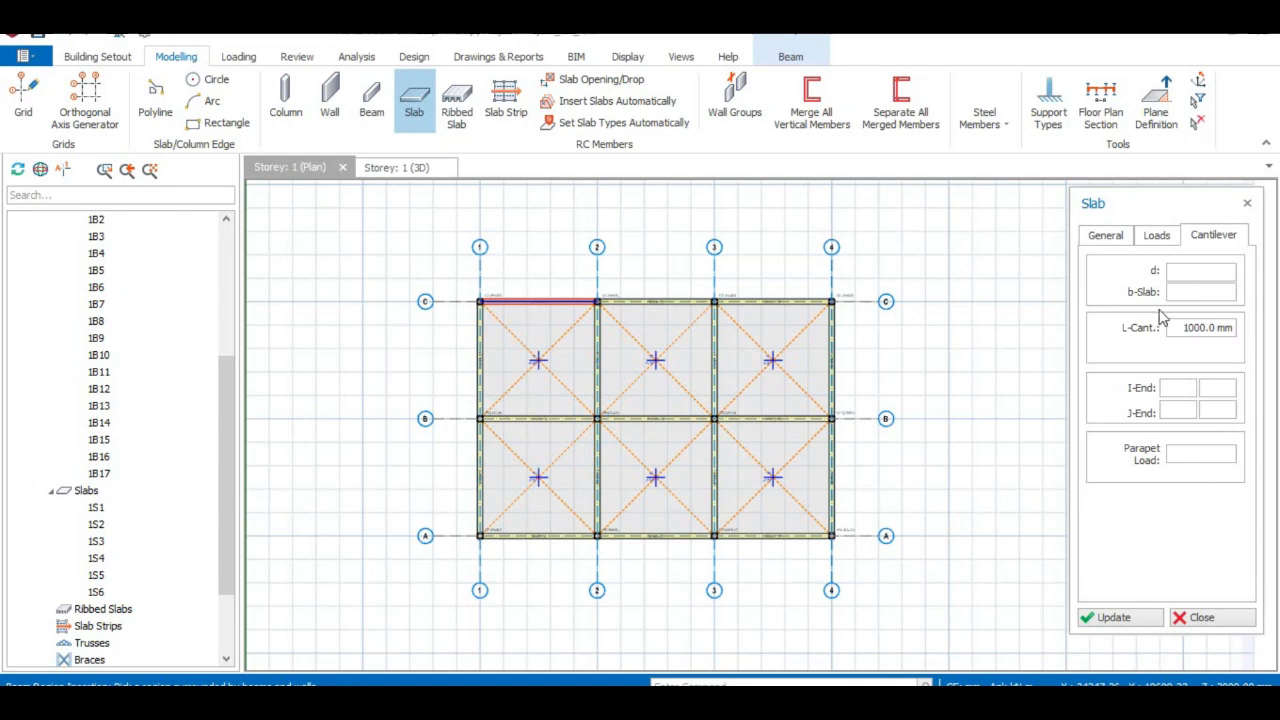
pyautogui.click(1157, 237)
pyautogui.click(1227, 332)
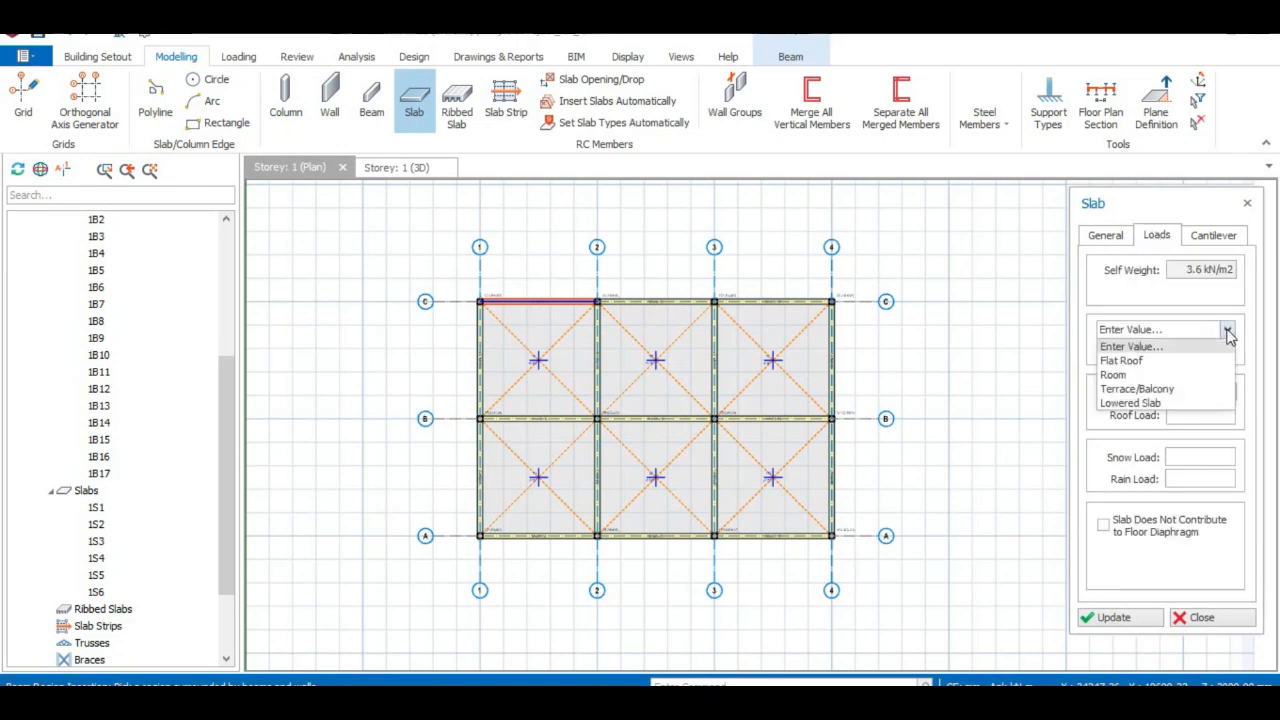
pyautogui.click(1196, 390)
pyautogui.click(1228, 332)
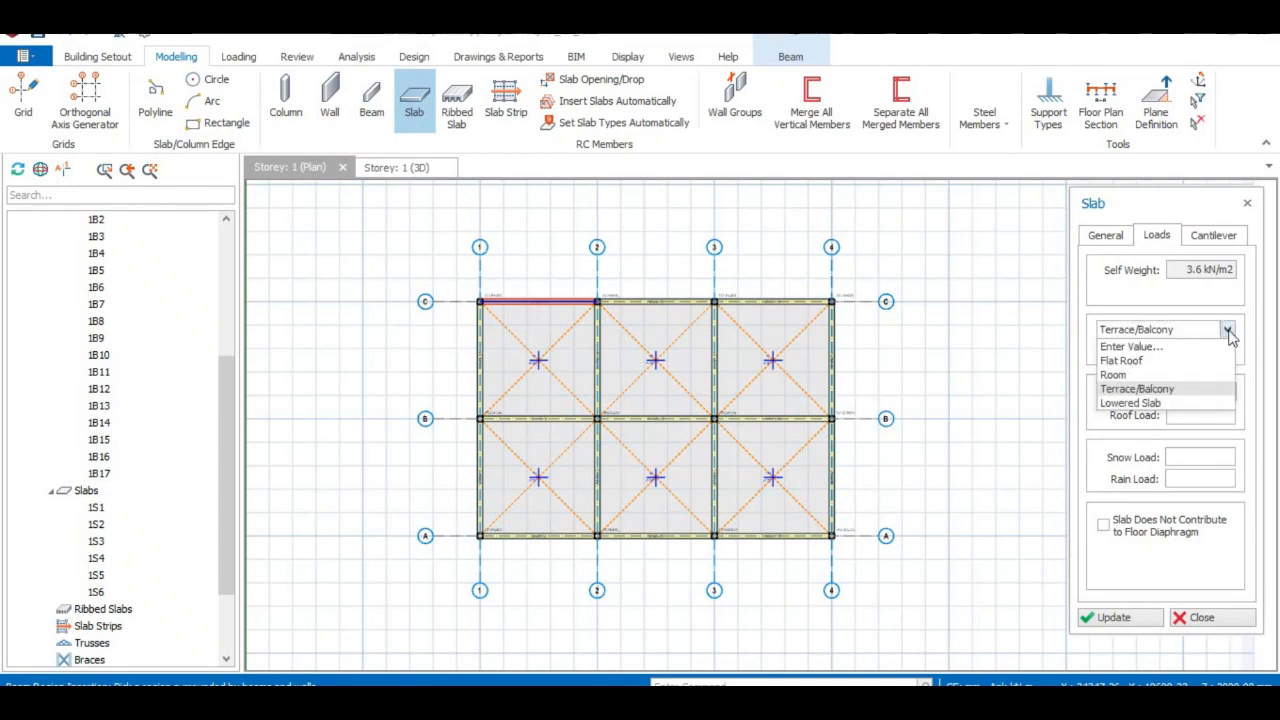
pyautogui.click(1229, 333)
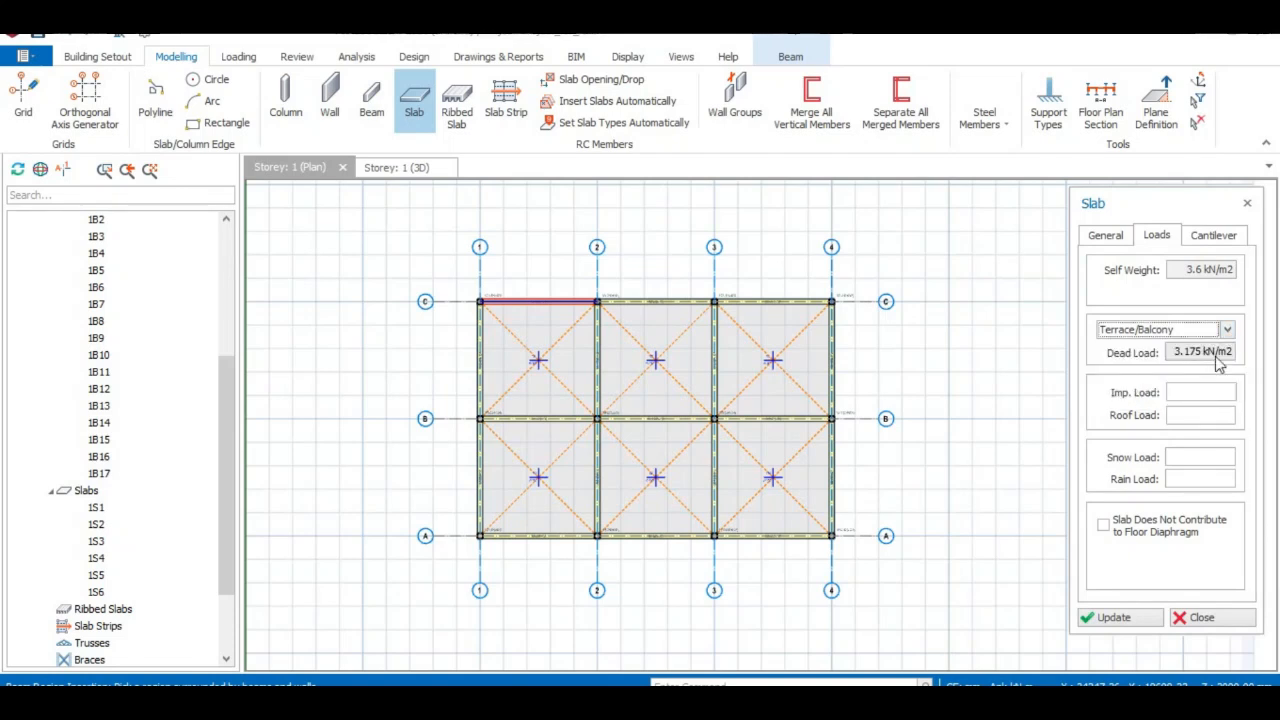
pyautogui.click(1189, 390)
pyautogui.click(1189, 390)
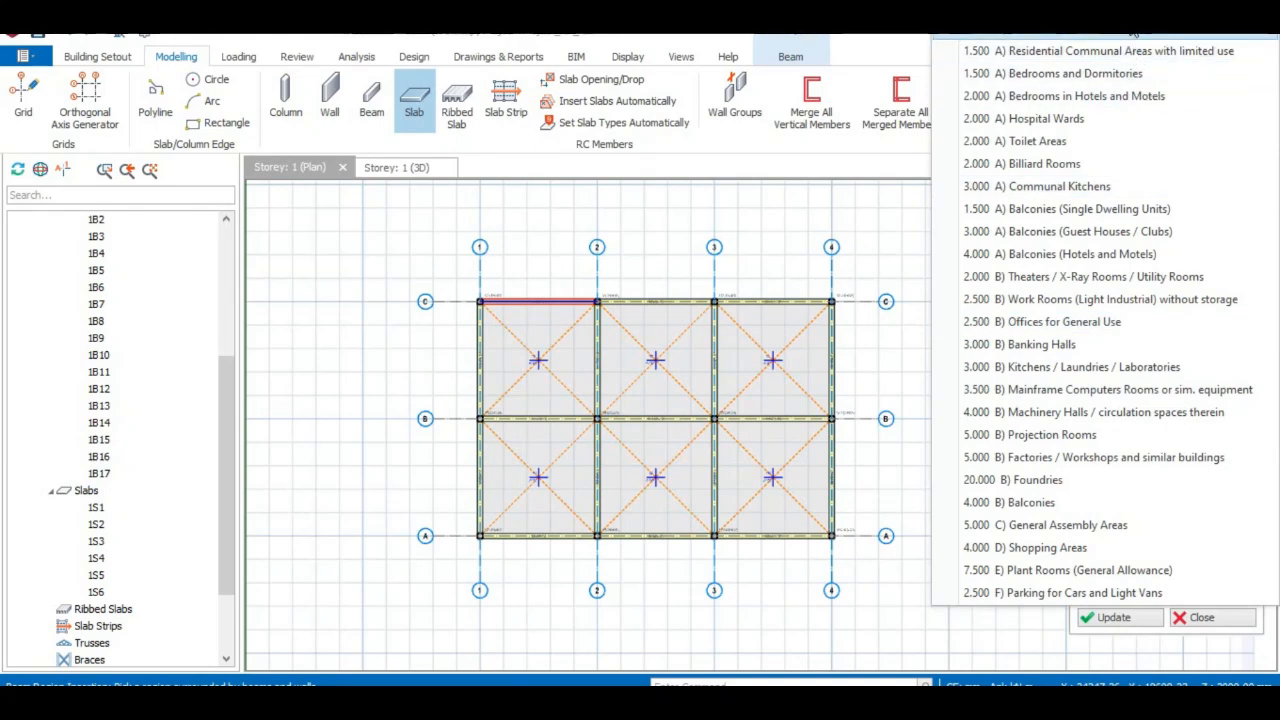
pyautogui.click(1138, 50)
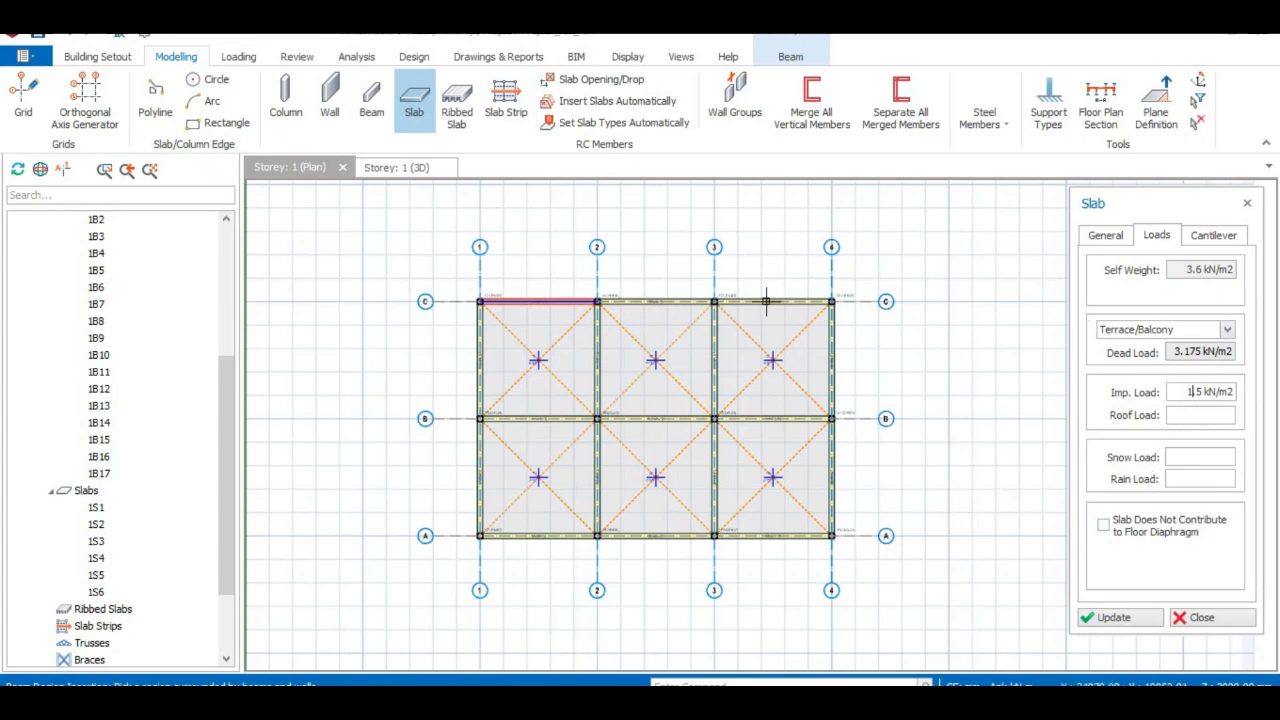
pyautogui.click(470, 287)
# Place cantilever slabs above line C in bays 1–2 and 3–4.
pyautogui.click(584, 287)
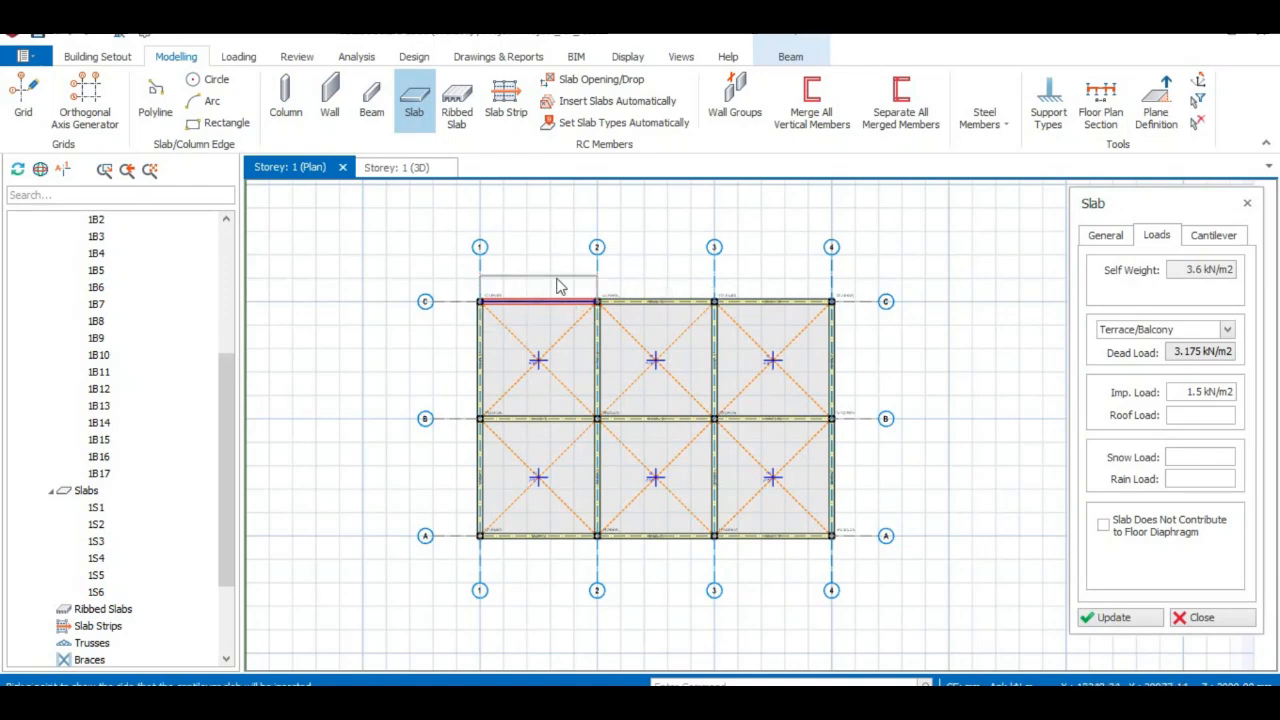
pyautogui.click(546, 268)
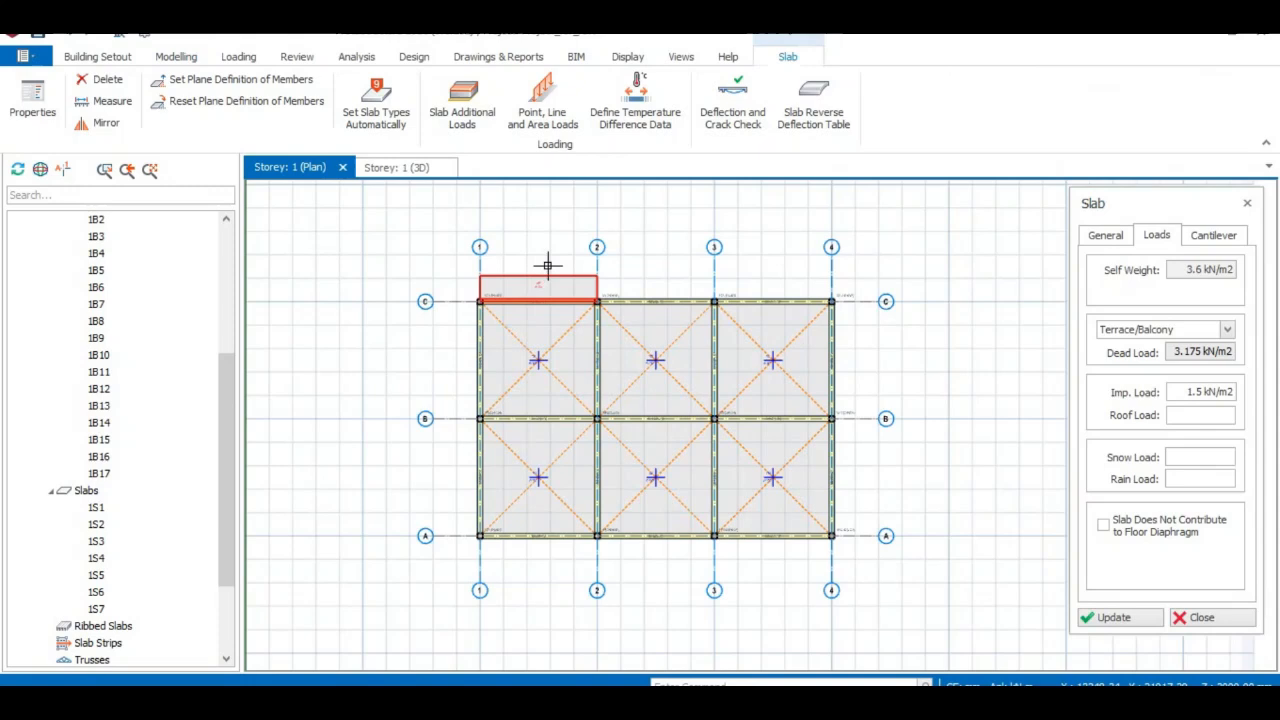
pyautogui.click(705, 287)
pyautogui.click(820, 287)
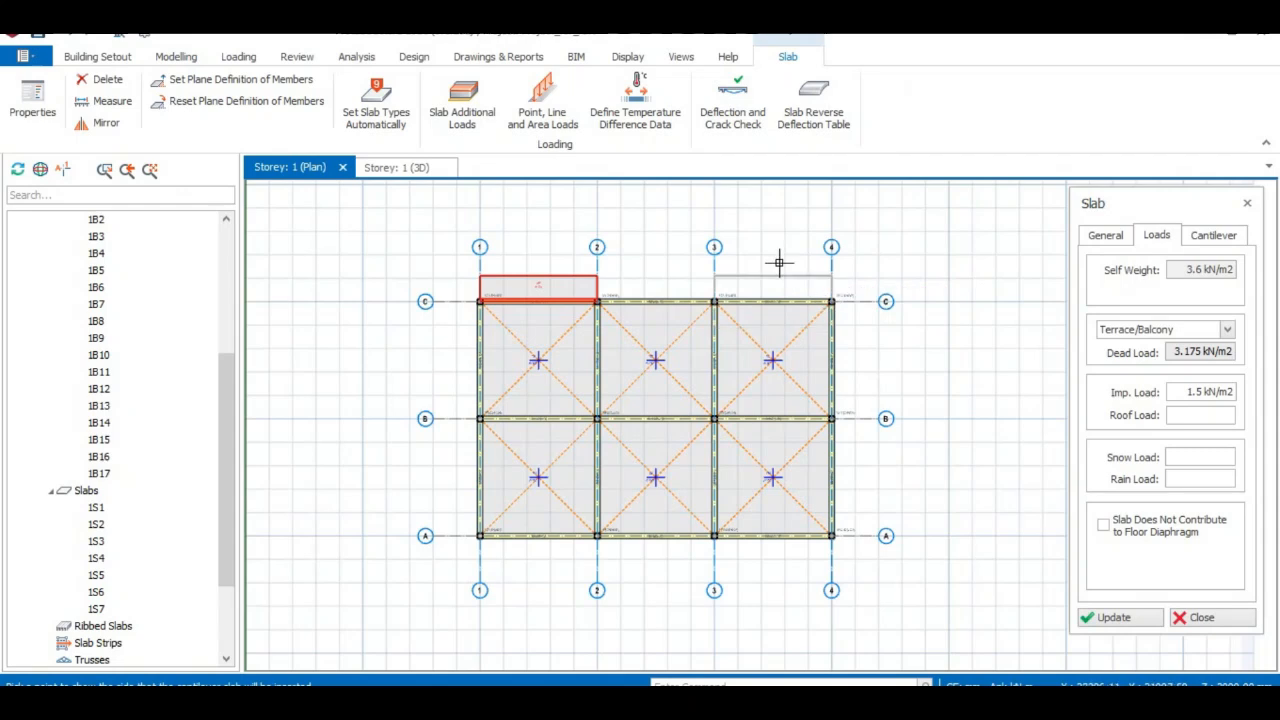
pyautogui.click(780, 264)
# Place cantilever slabs below line A in bays 3–4 and 1–2, then close the Slab panel.
pyautogui.click(714, 537)
pyautogui.click(829, 534)
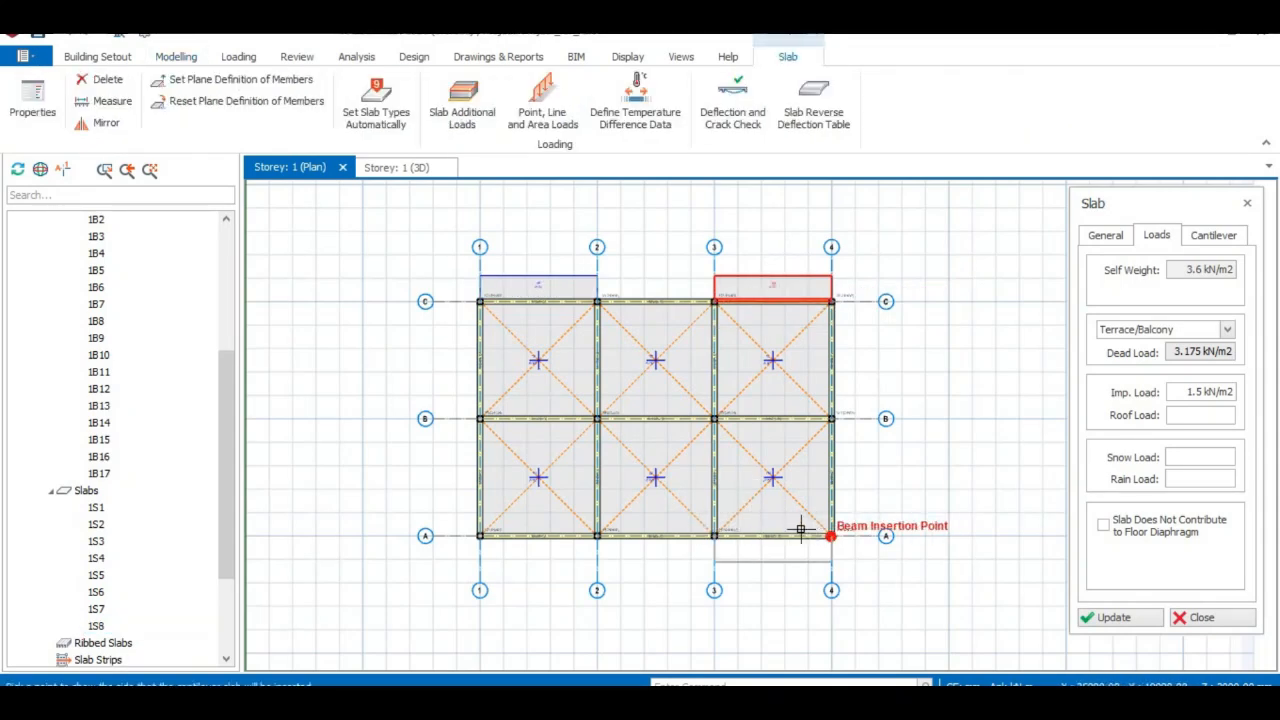
pyautogui.click(790, 553)
pyautogui.click(478, 532)
pyautogui.click(586, 521)
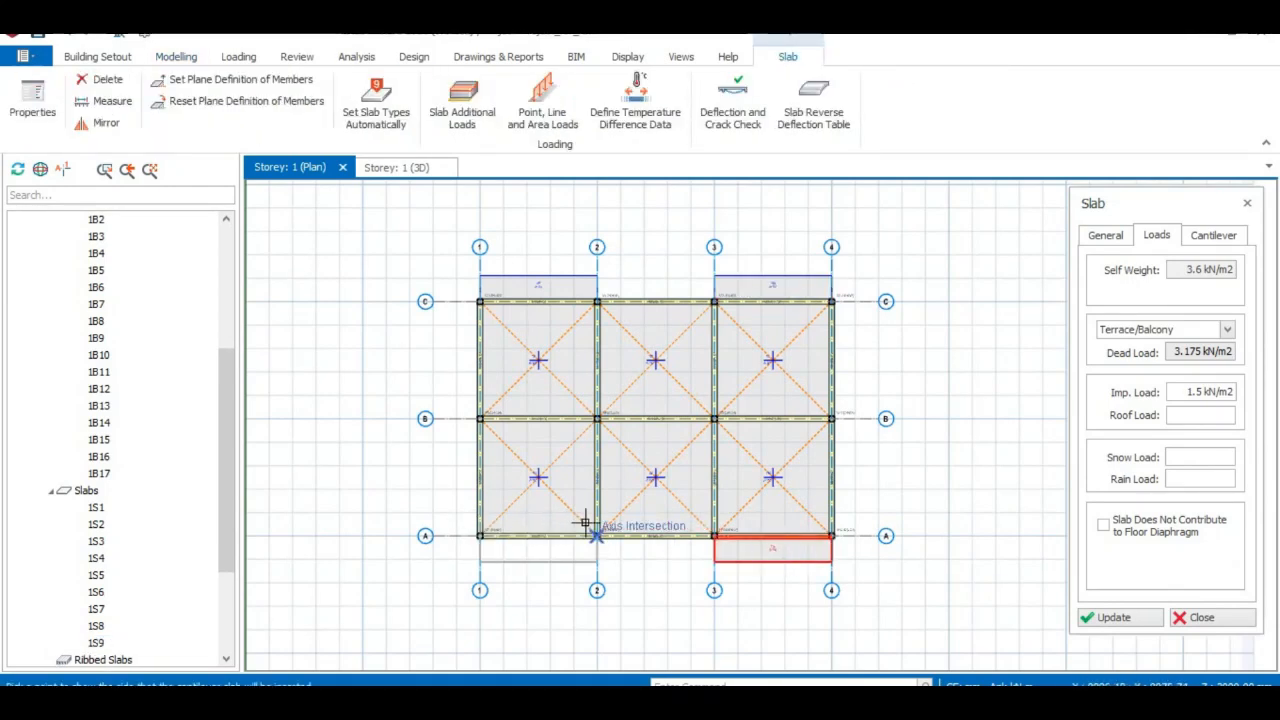
pyautogui.click(574, 547)
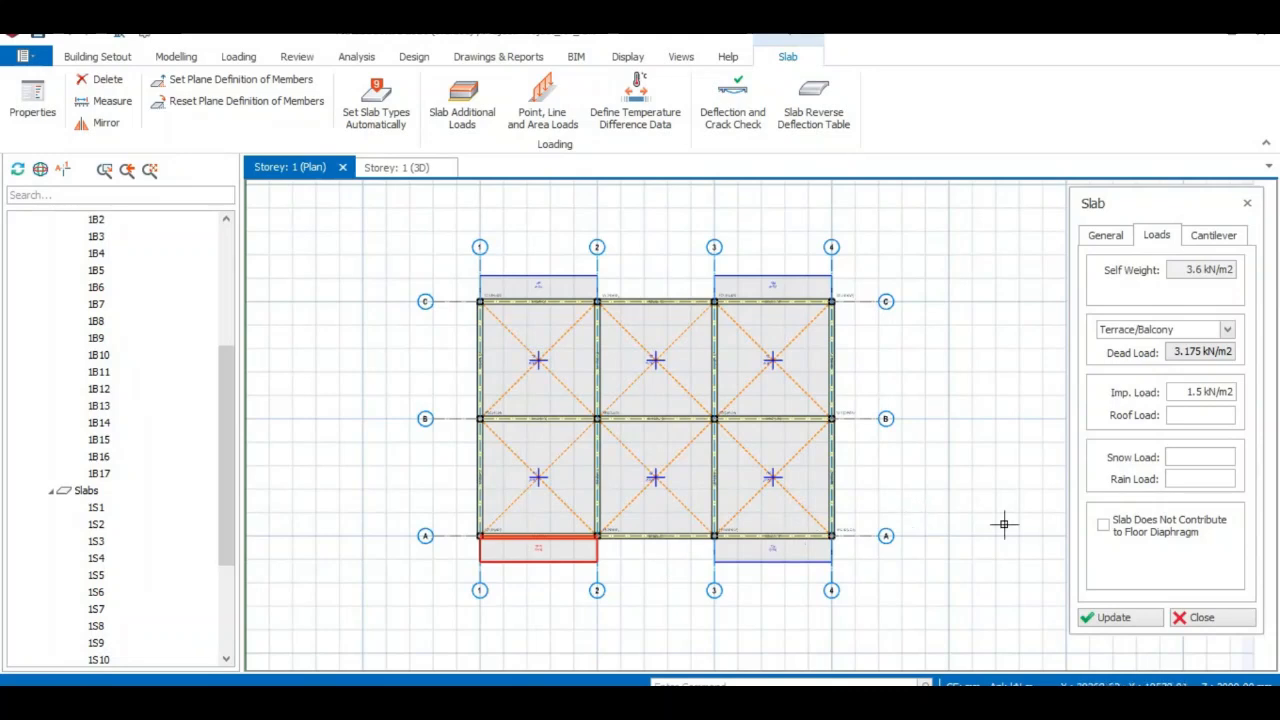
pyautogui.click(1203, 618)
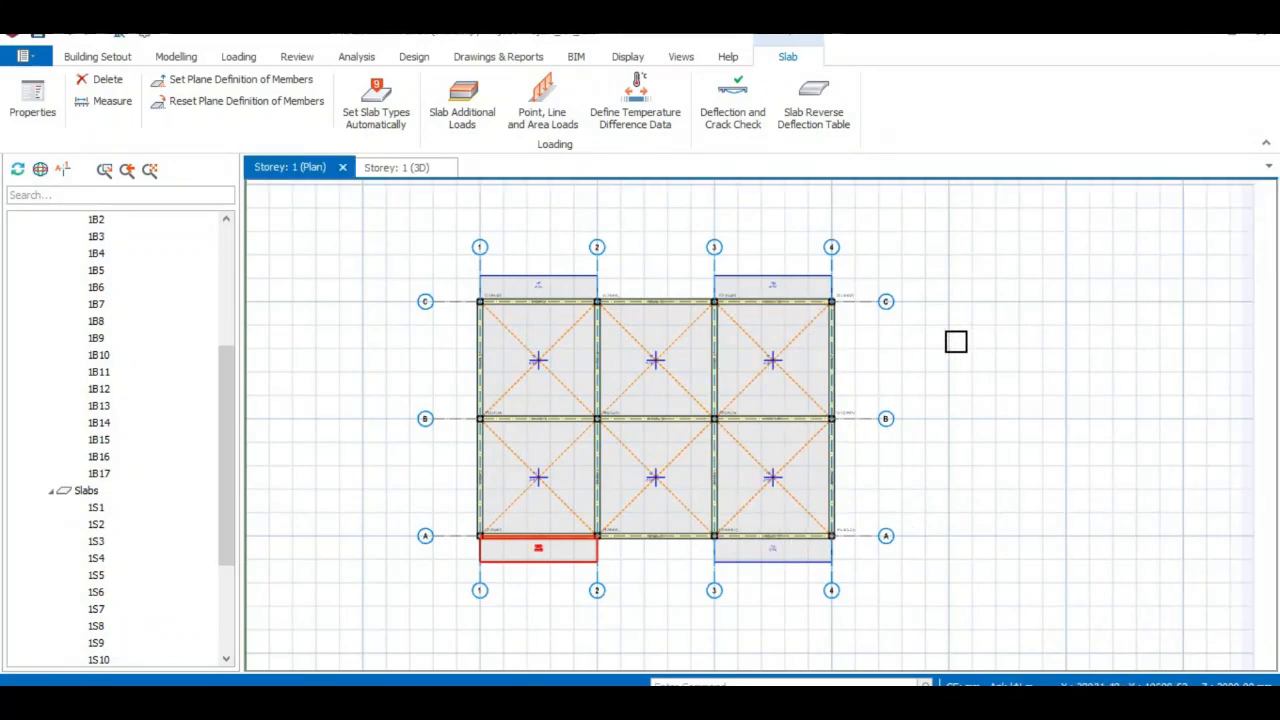
pyautogui.scroll(5, 834, 391)
# Zoom in near column 4/C to check slab 1S8, then save the project.
pyautogui.moveTo(791, 294); pyautogui.dragTo(929, 474, button='middle')
pyautogui.scroll(2, 935, 475)
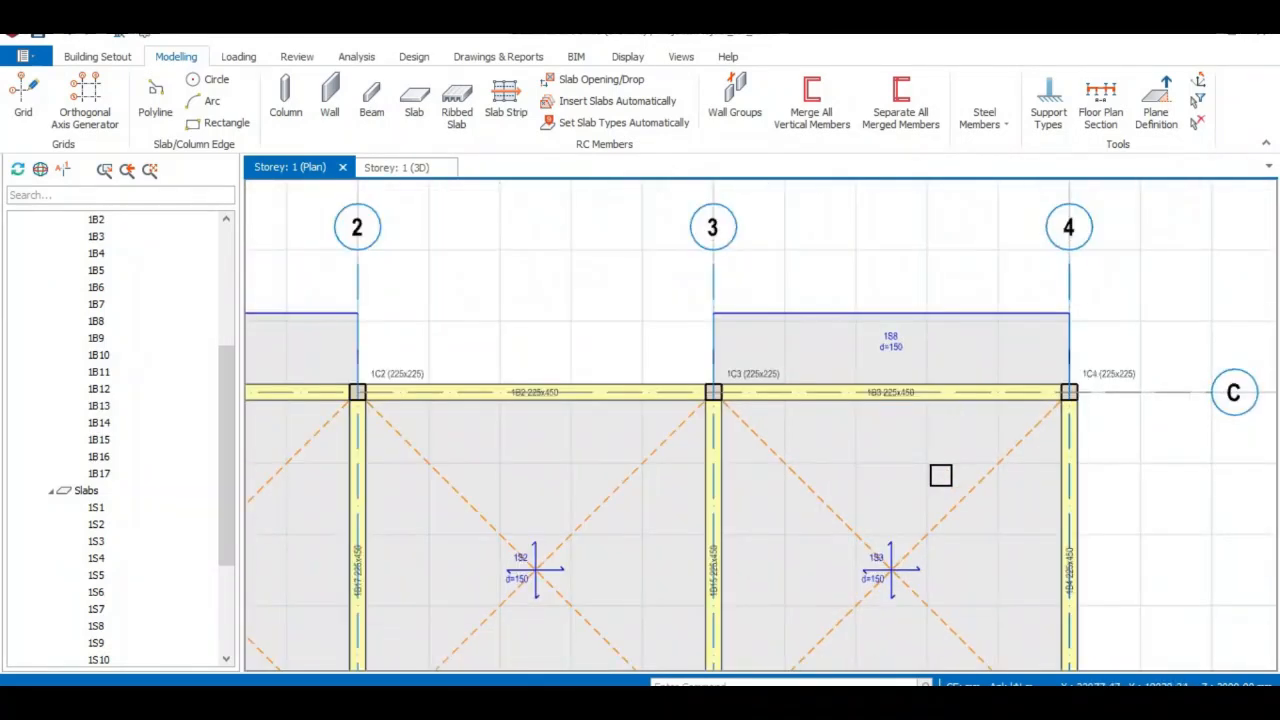
pyautogui.scroll(1, 940, 475)
pyautogui.scroll(-3, 875, 374)
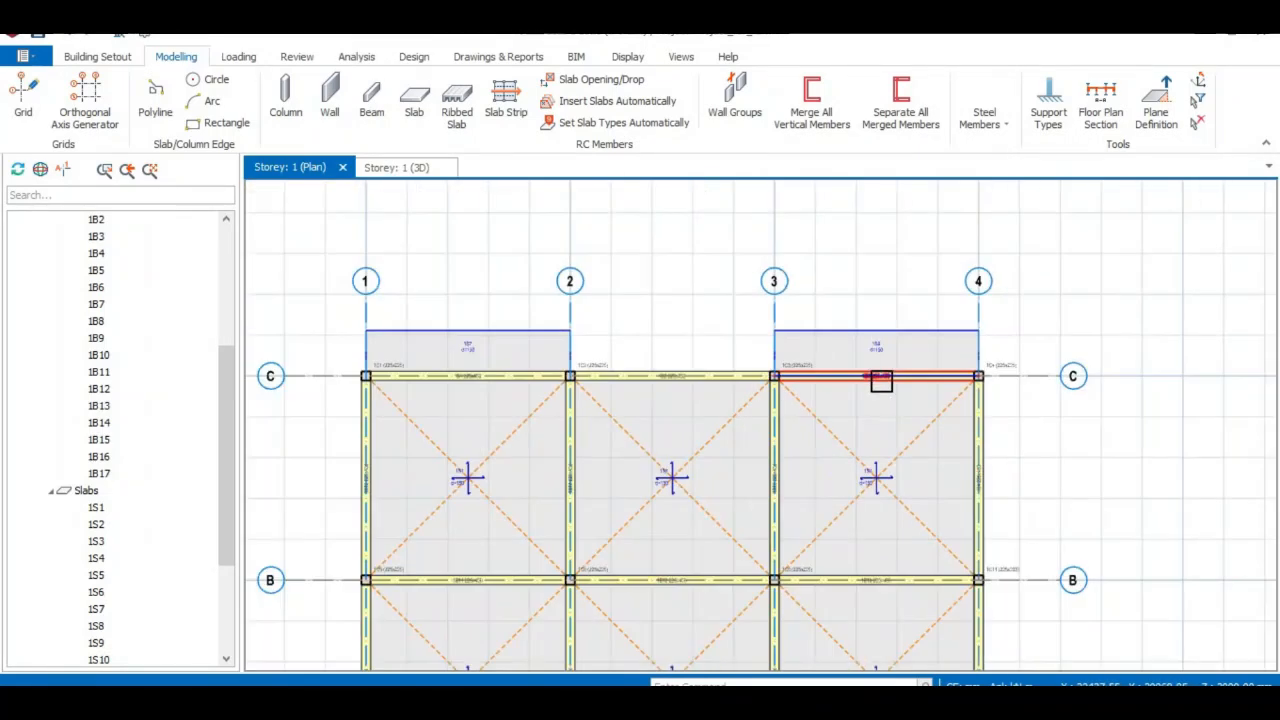
pyautogui.moveTo(881, 357)
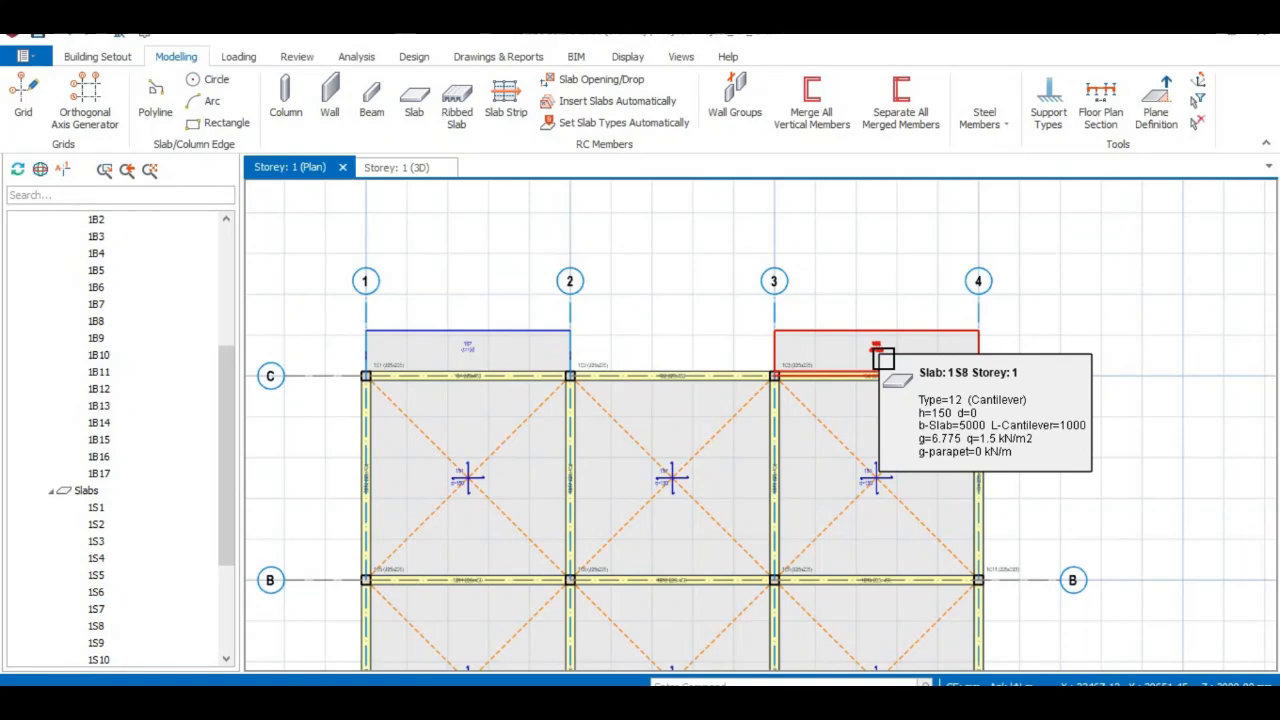
pyautogui.scroll(-3, 881, 357)
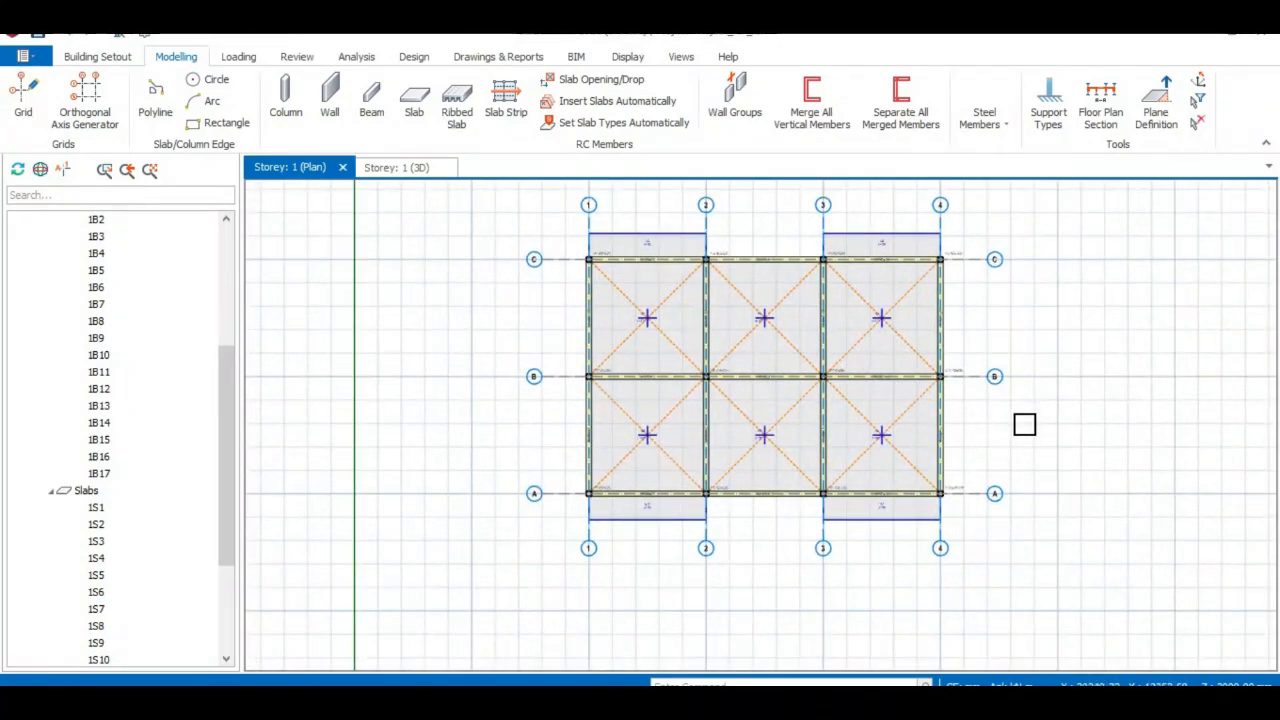
pyautogui.hotkey('ctrl', 's')
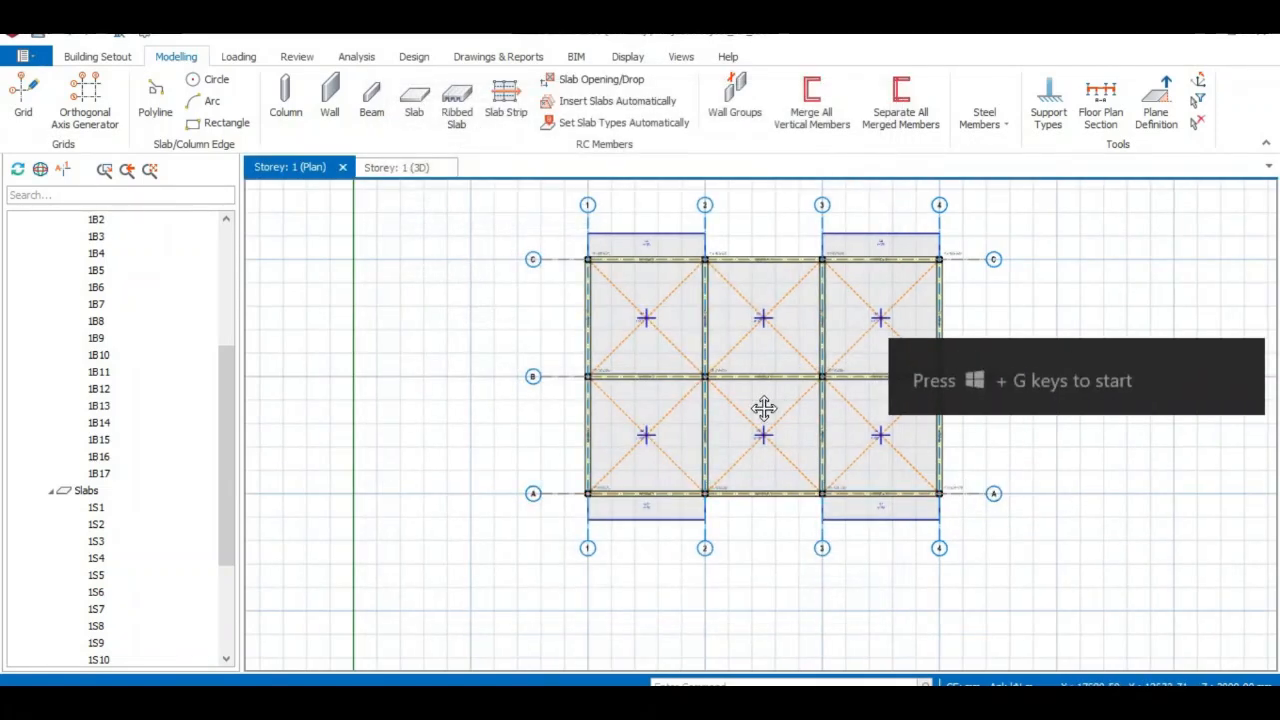
# Inspect the properties of grid axis 3 and close its Axis panel.
pyautogui.scroll(1, 745, 420)
pyautogui.scroll(1, 762, 427)
pyautogui.doubleClick(758, 429)
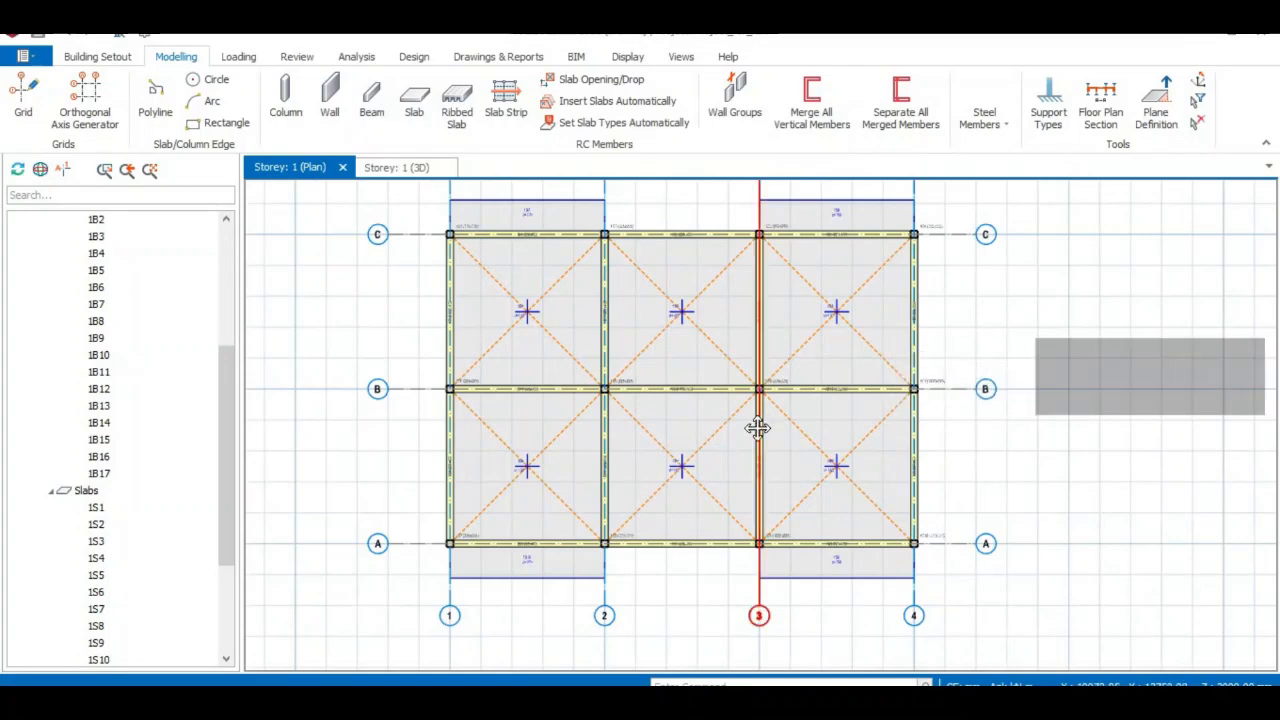
pyautogui.scroll(-1, 748, 411)
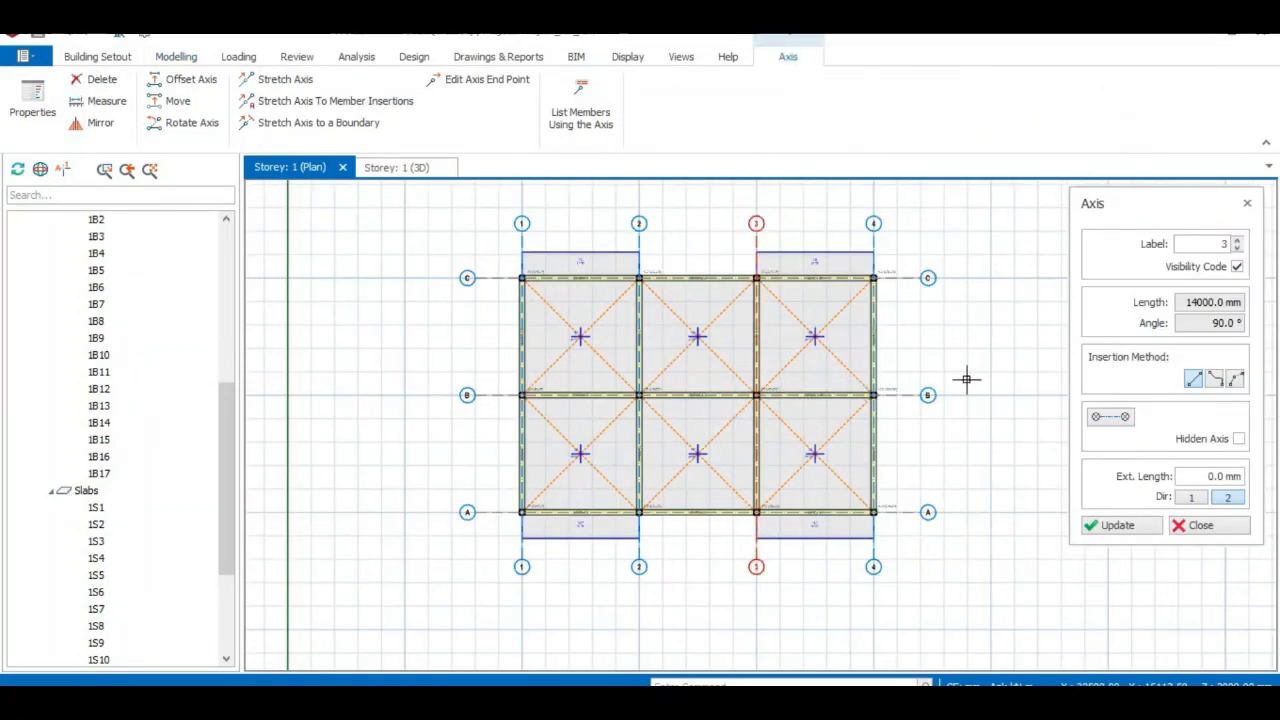
pyautogui.click(1195, 530)
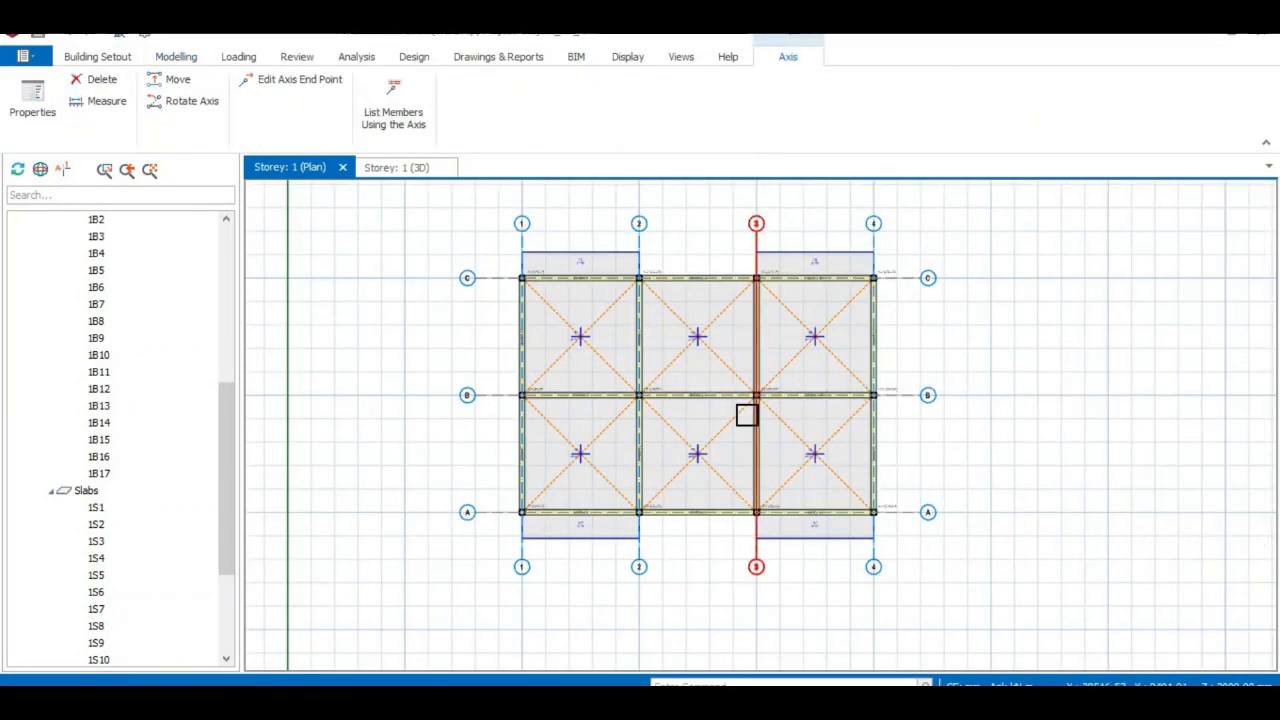
pyautogui.scroll(1, 646, 363)
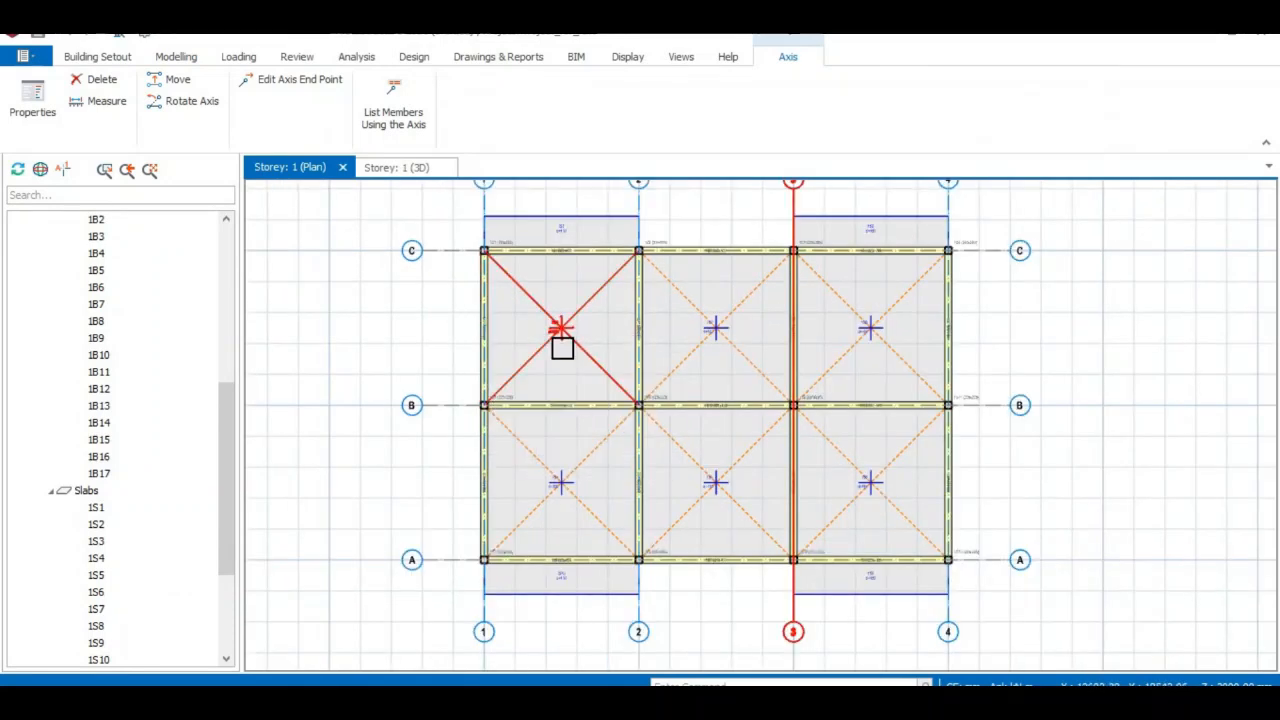
pyautogui.scroll(-2, 560, 346)
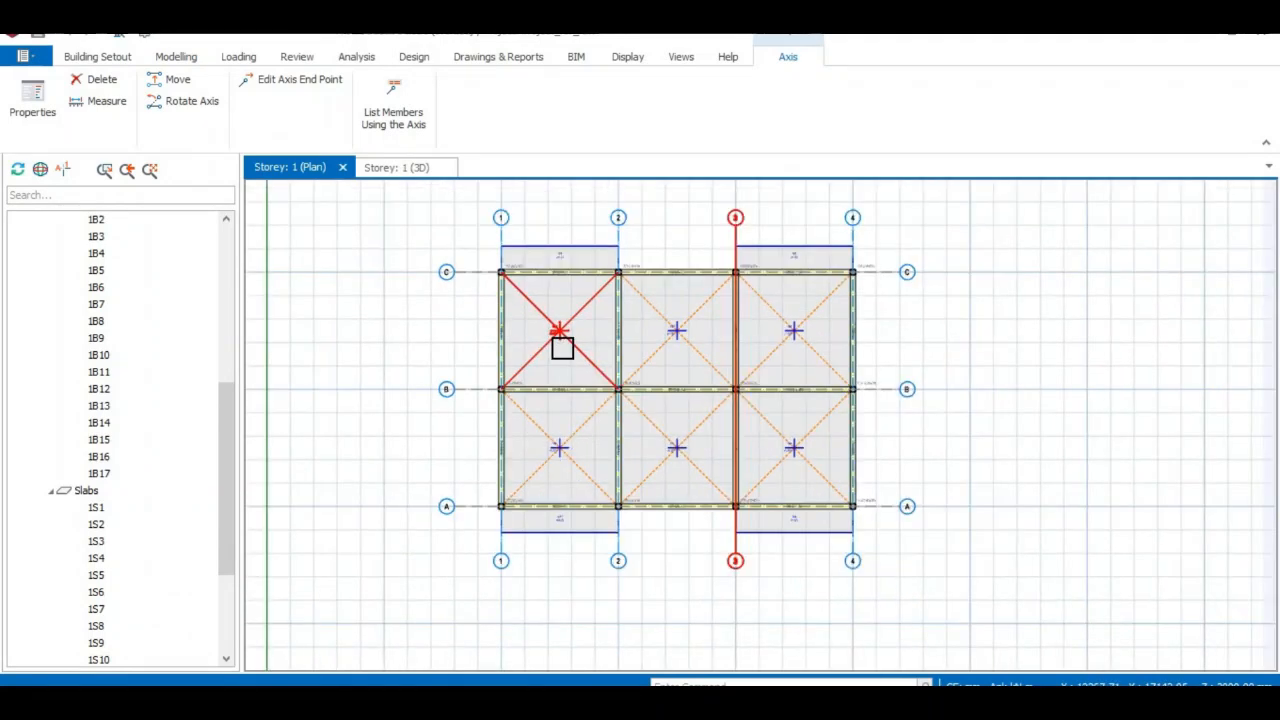
pyautogui.click(388, 170)
pyautogui.moveTo(844, 559)
pyautogui.mouseDown(button='middle')
pyautogui.moveTo(666, 591)
pyautogui.moveTo(491, 509)
pyautogui.moveTo(720, 600)
pyautogui.moveTo(807, 540)
pyautogui.moveTo(563, 557)
pyautogui.moveTo(640, 549)
pyautogui.moveTo(469, 317)
pyautogui.mouseUp(button='middle')
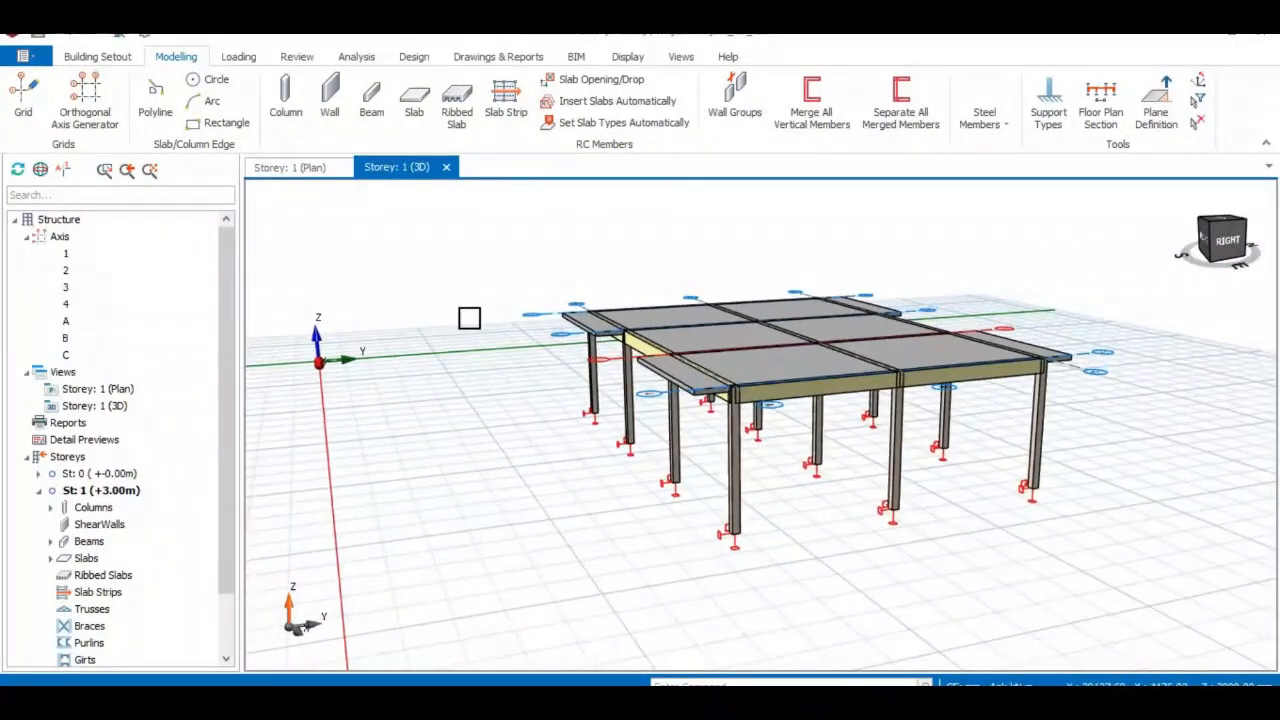
pyautogui.click(285, 167)
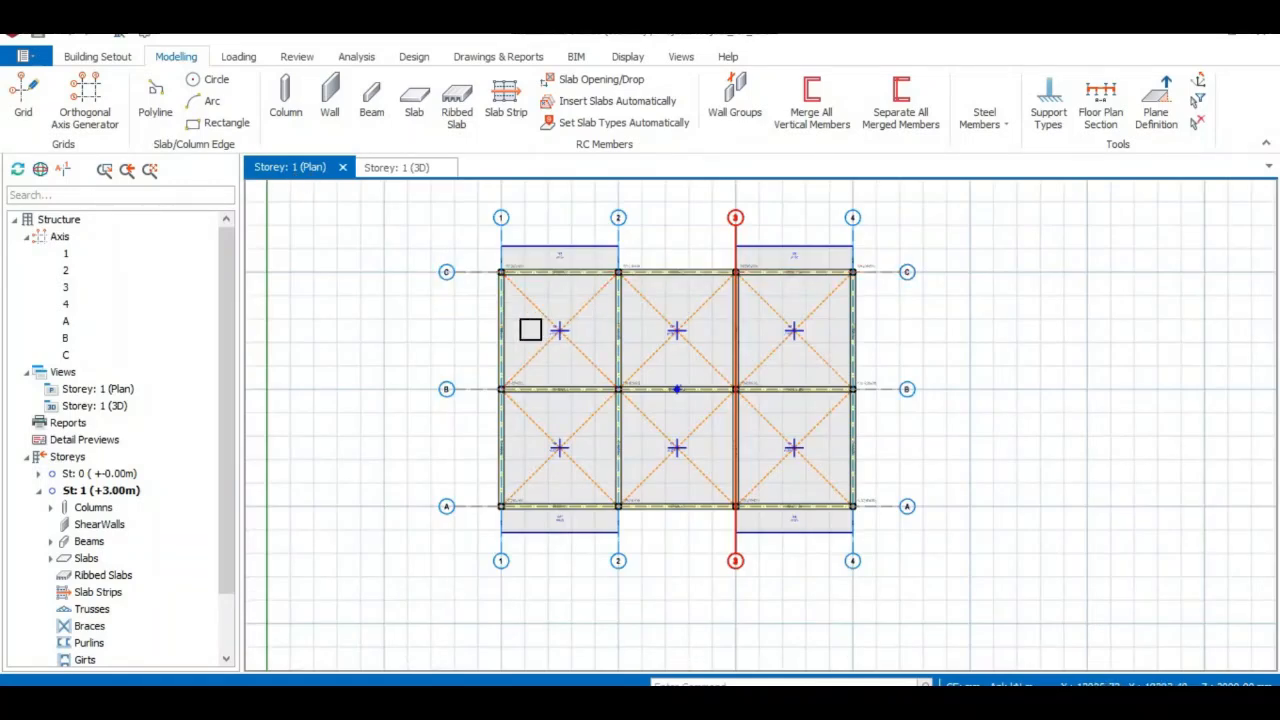
# Give beam 1B10 a 'Wall' load: unit weight 2.87, height 3.0 m, thickness 0.225 m.
pyautogui.click(505, 337)
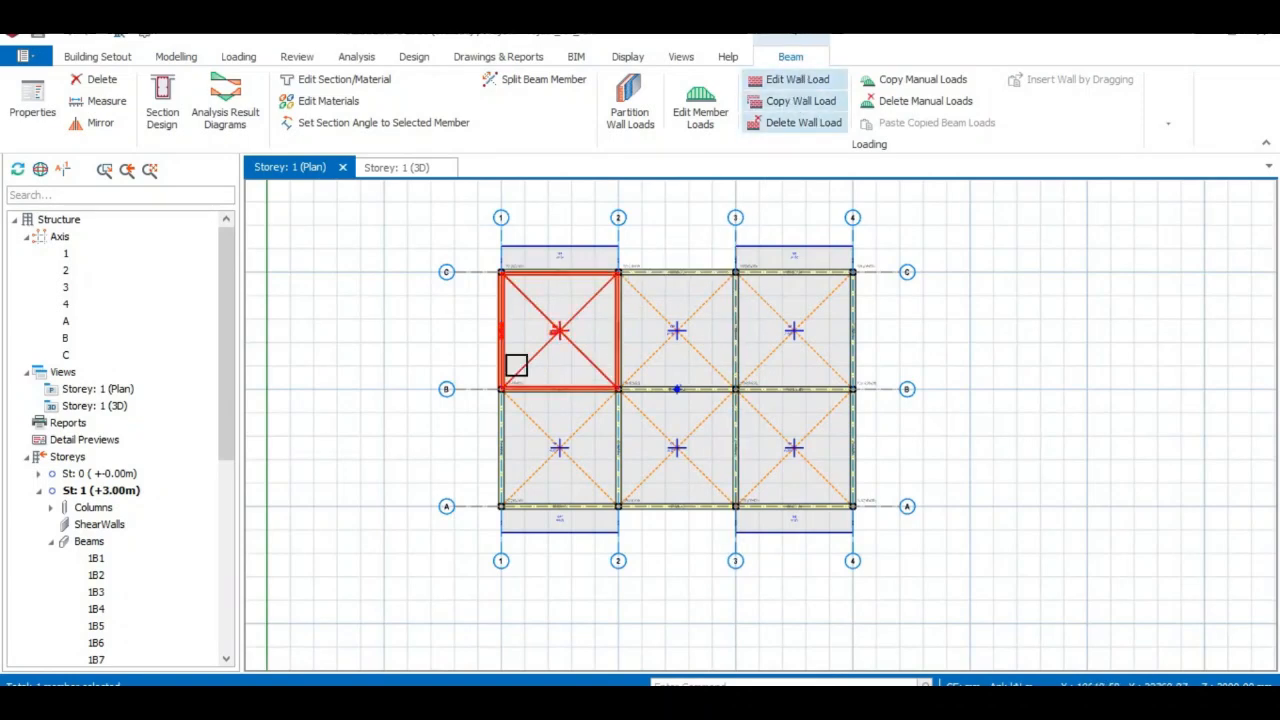
pyautogui.rightClick(510, 334)
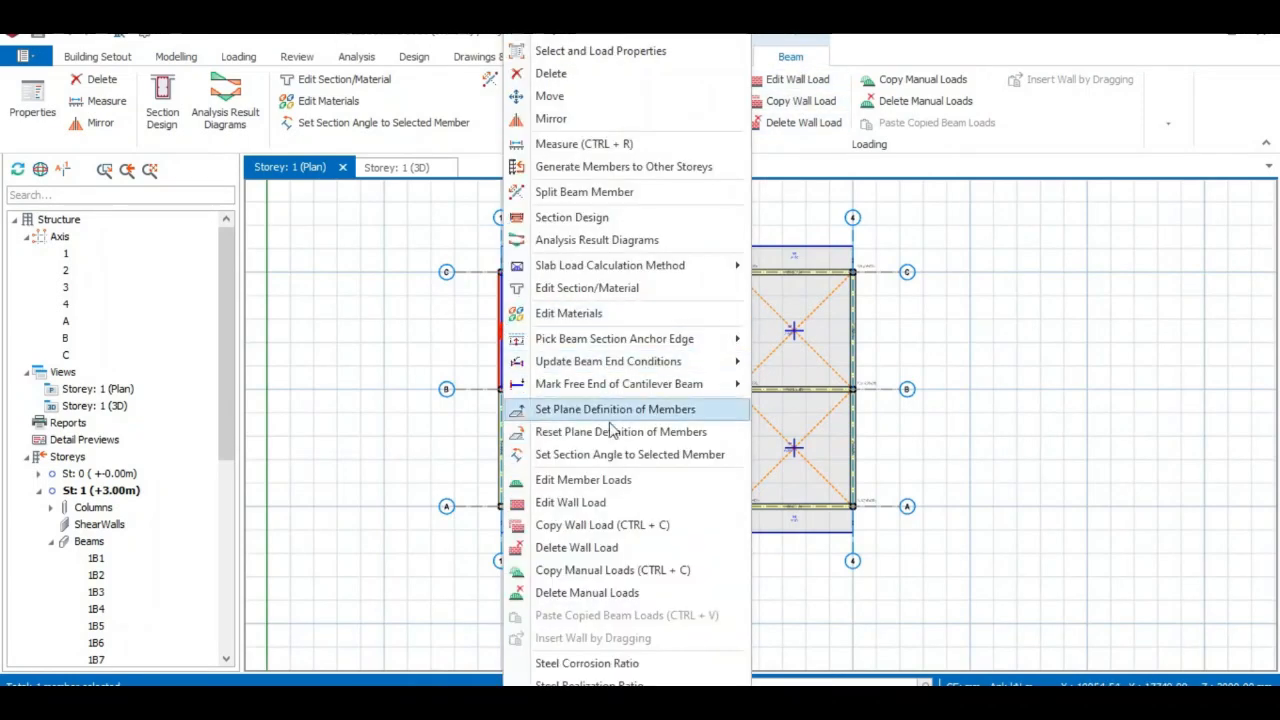
pyautogui.click(630, 505)
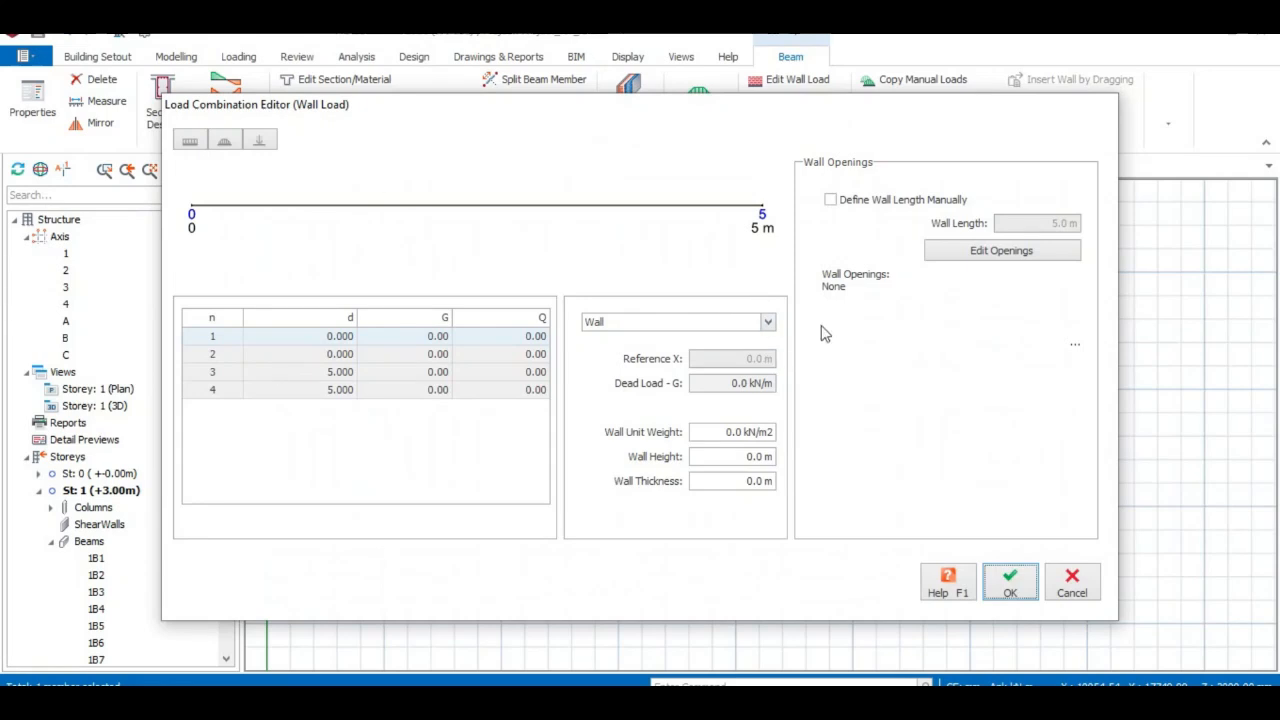
pyautogui.click(770, 325)
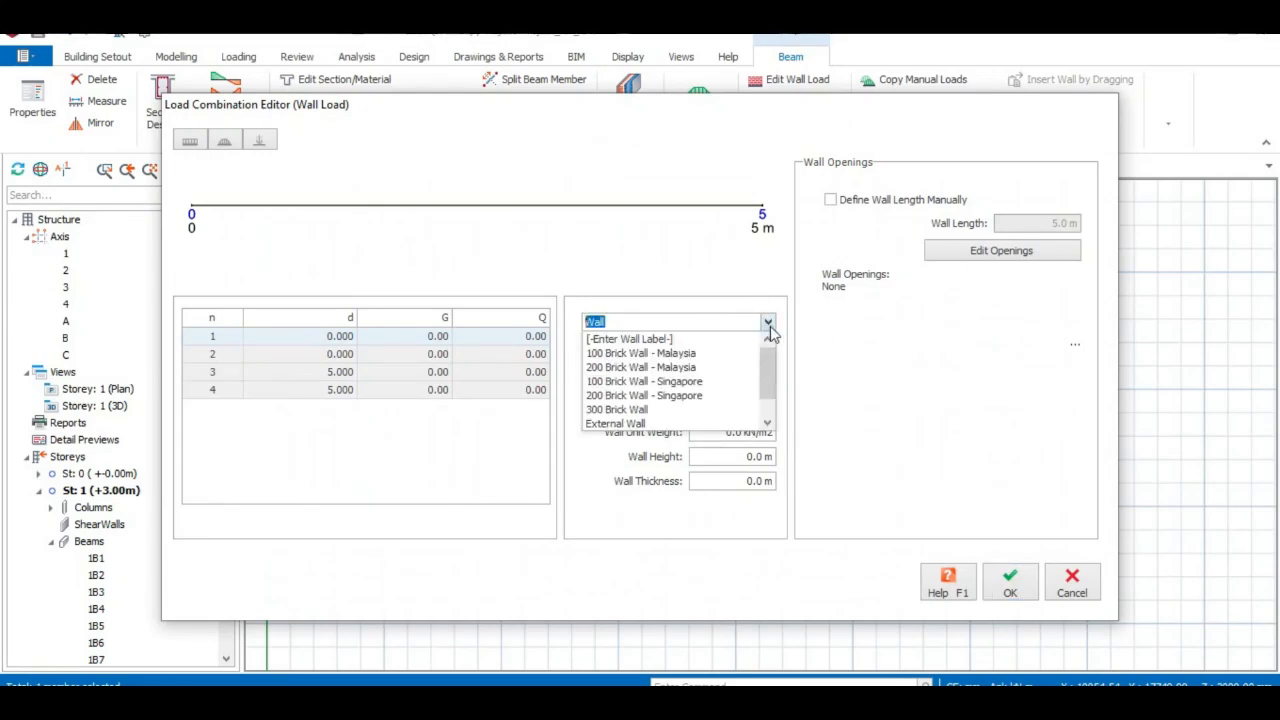
pyautogui.scroll(-1, 666, 352)
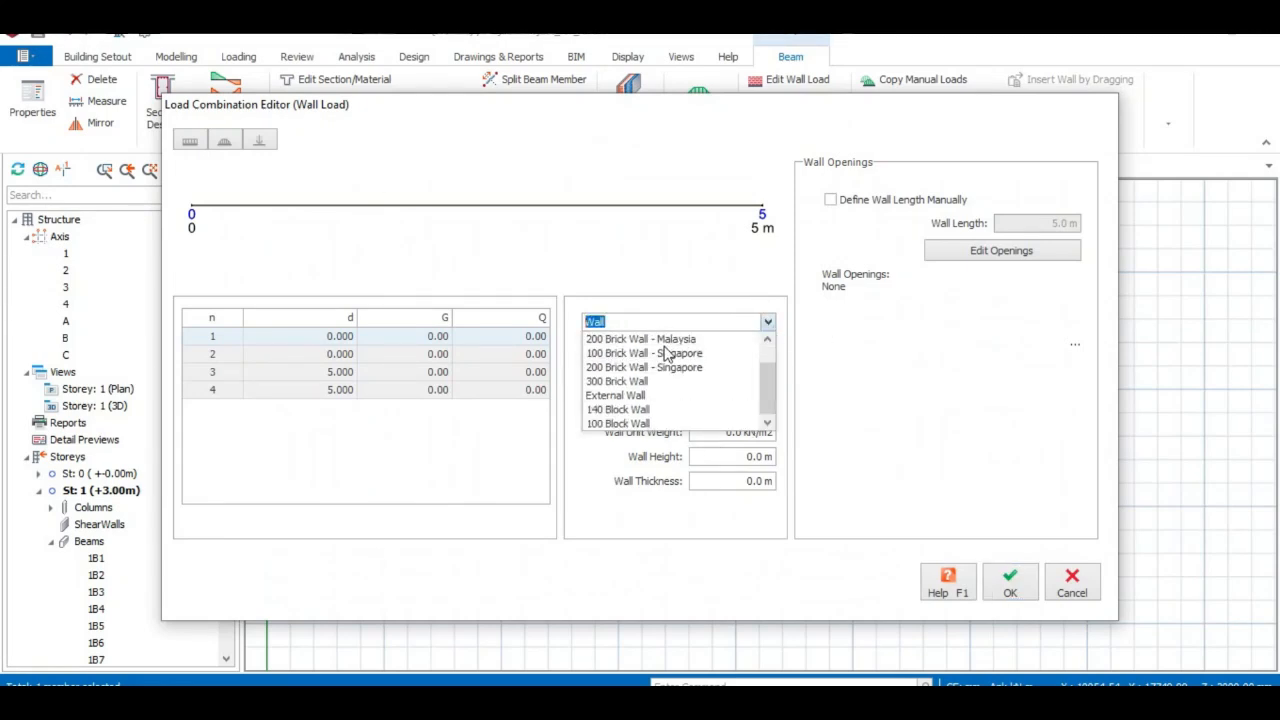
pyautogui.scroll(1, 668, 395)
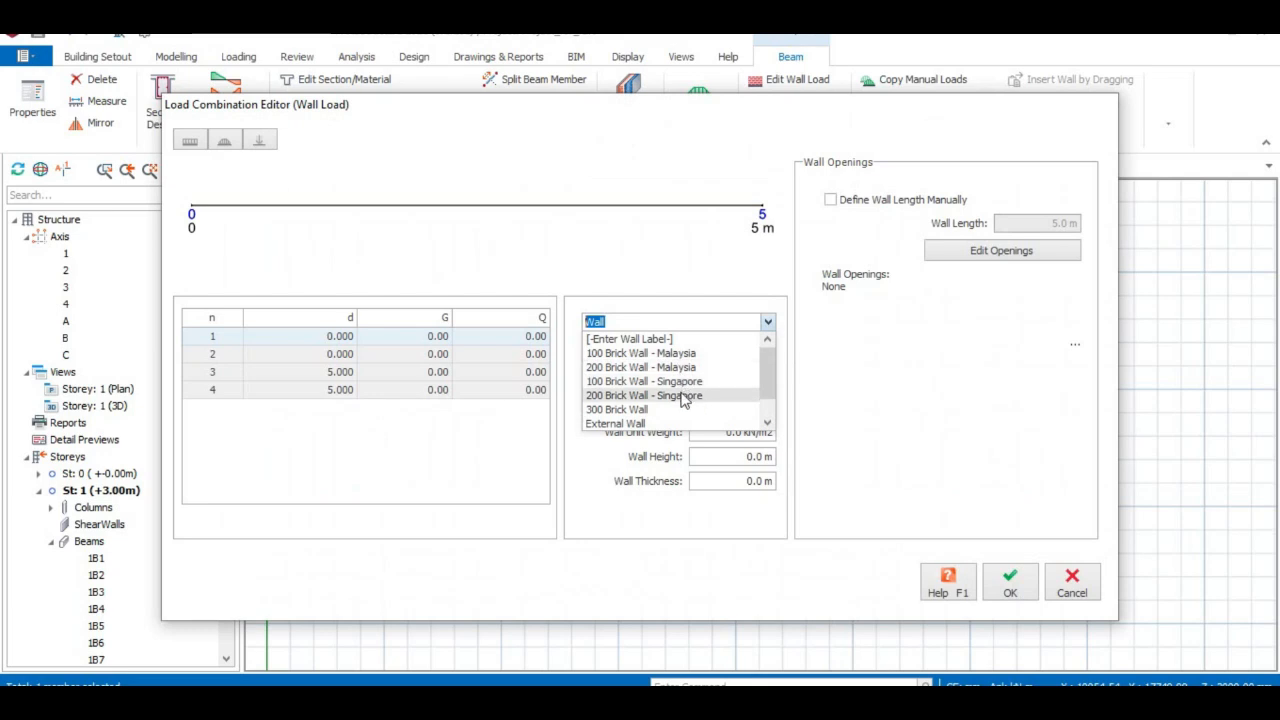
pyautogui.scroll(-1, 690, 368)
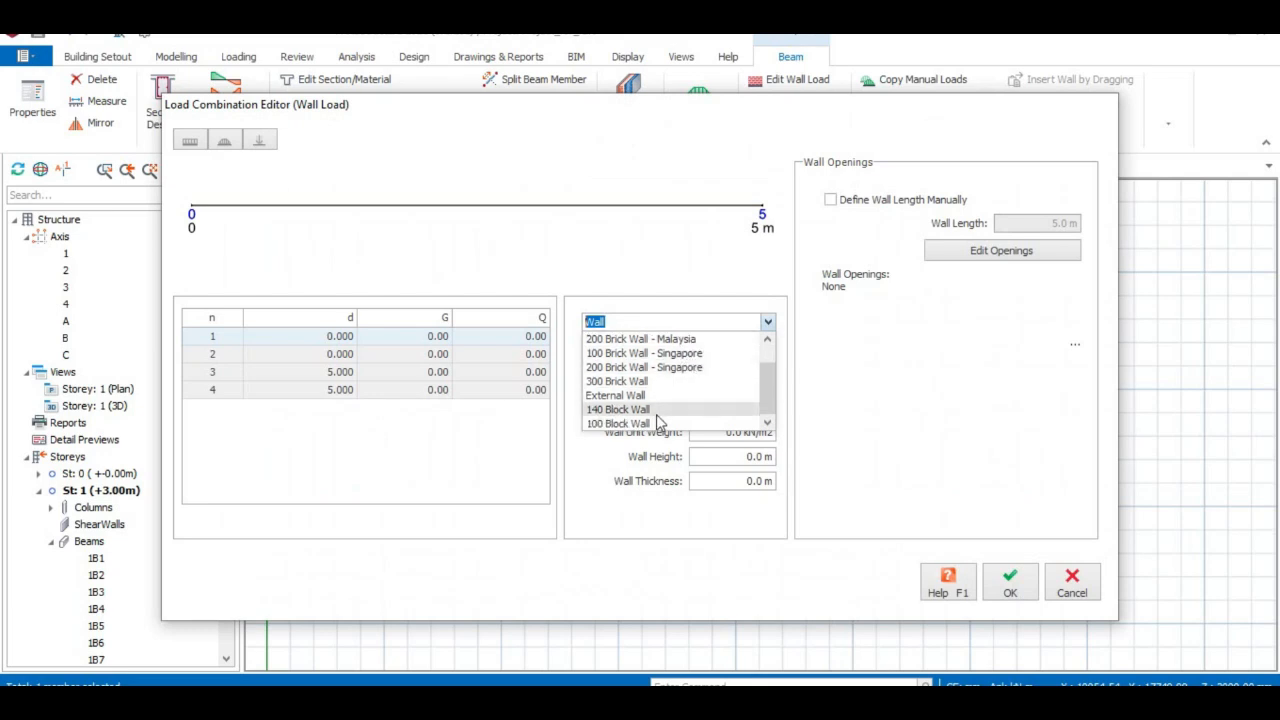
pyautogui.scroll(1, 660, 390)
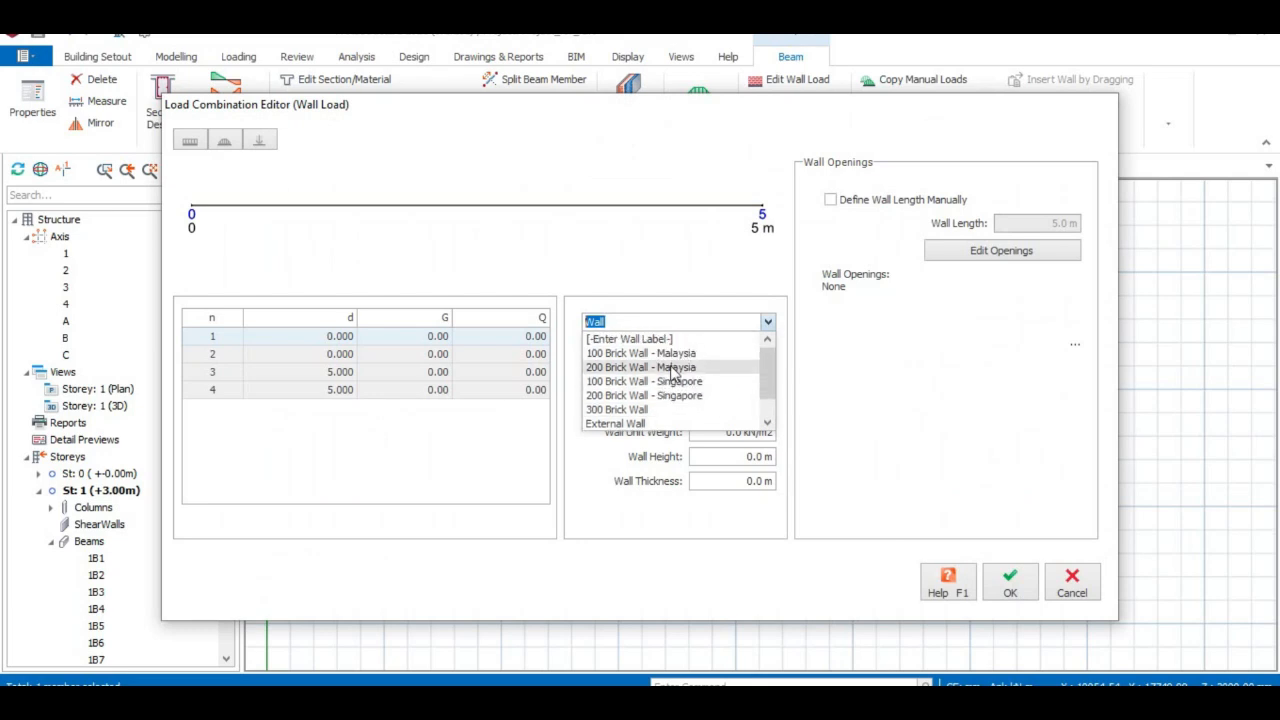
pyautogui.click(768, 324)
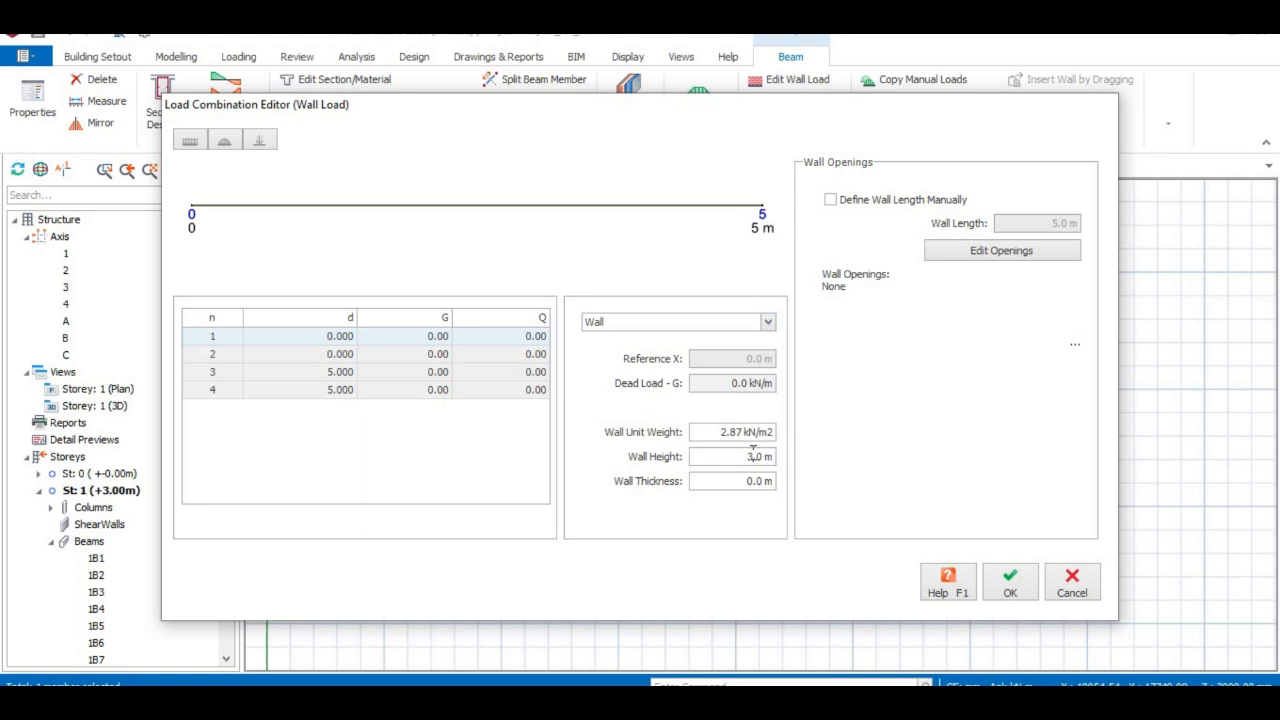
pyautogui.click(755, 482)
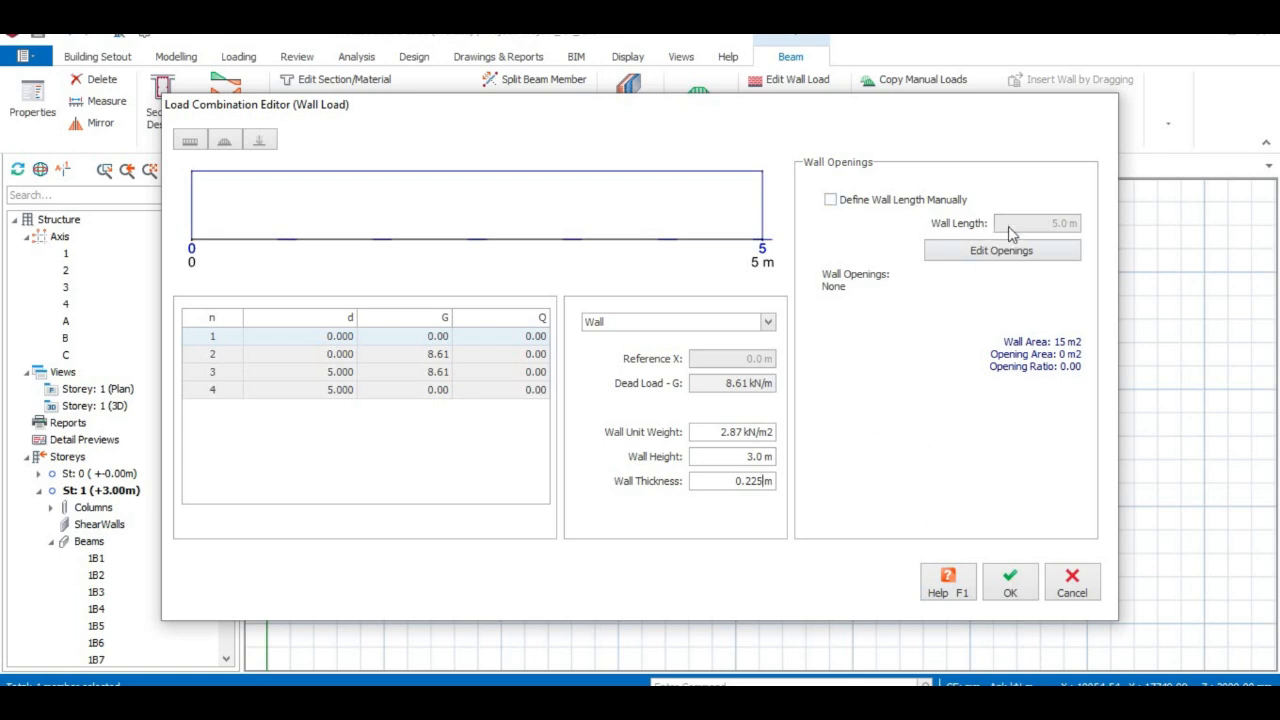
pyautogui.click(1010, 585)
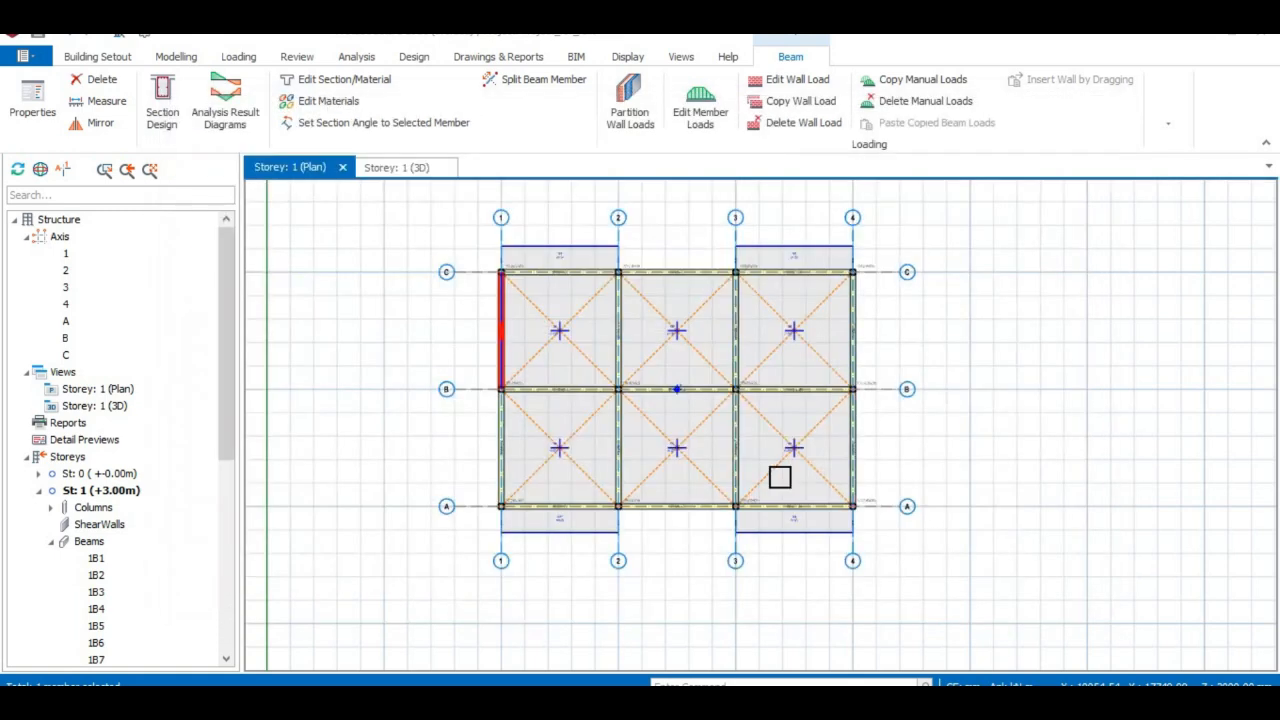
pyautogui.click(390, 170)
pyautogui.moveTo(720, 510); pyautogui.dragTo(631, 471, button='middle')
pyautogui.click(288, 167)
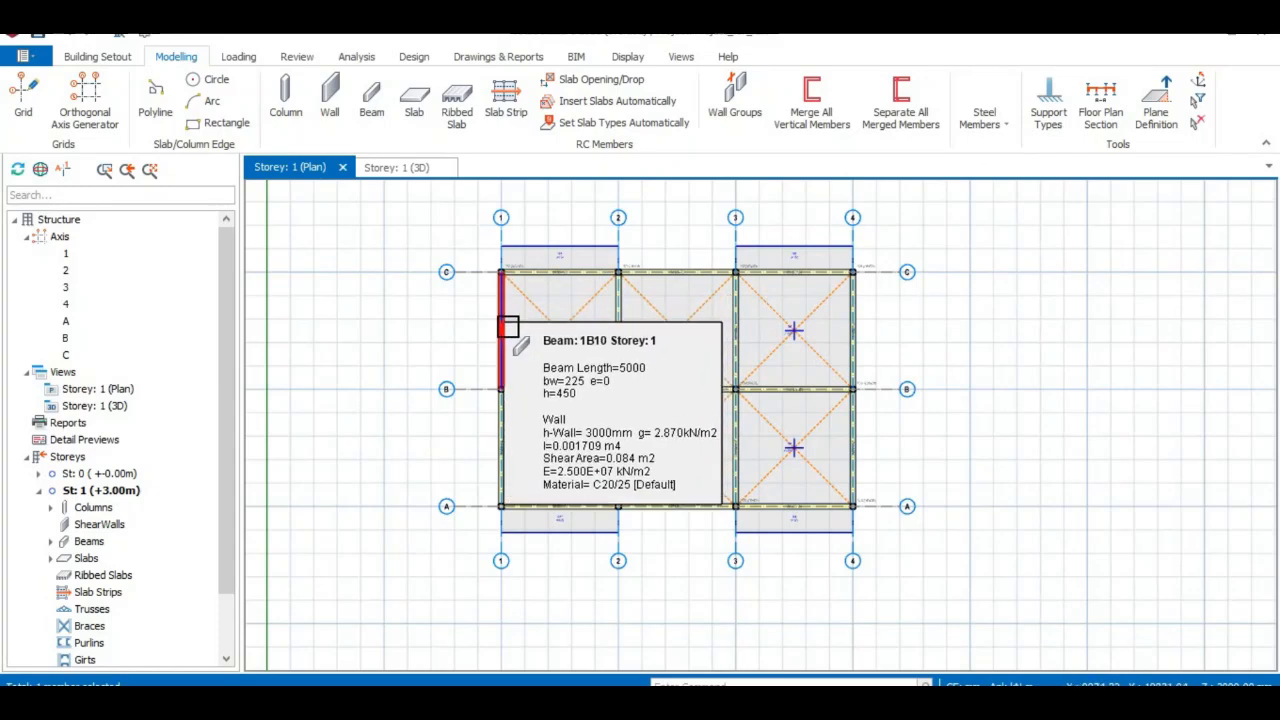
pyautogui.click(508, 327)
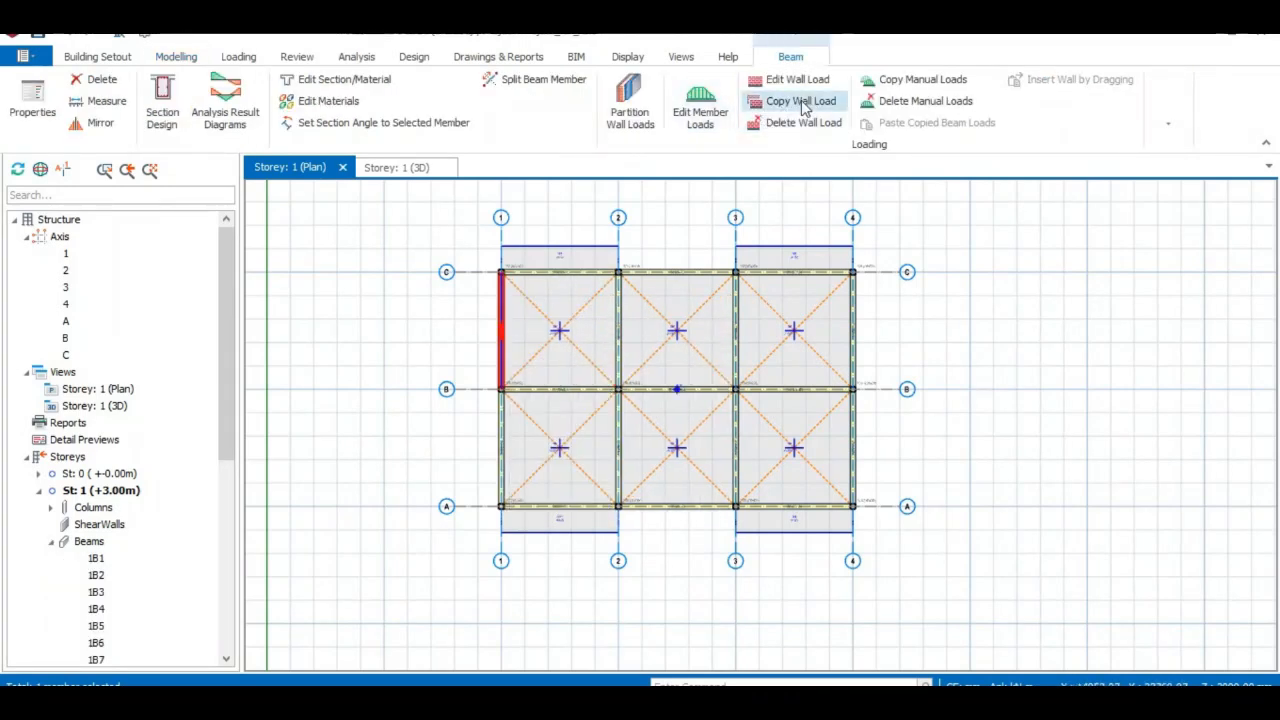
# Copy beam 1B10's wall load and select axis-4 beams 1B5 and 1B4 as targets.
pyautogui.rightClick(510, 333)
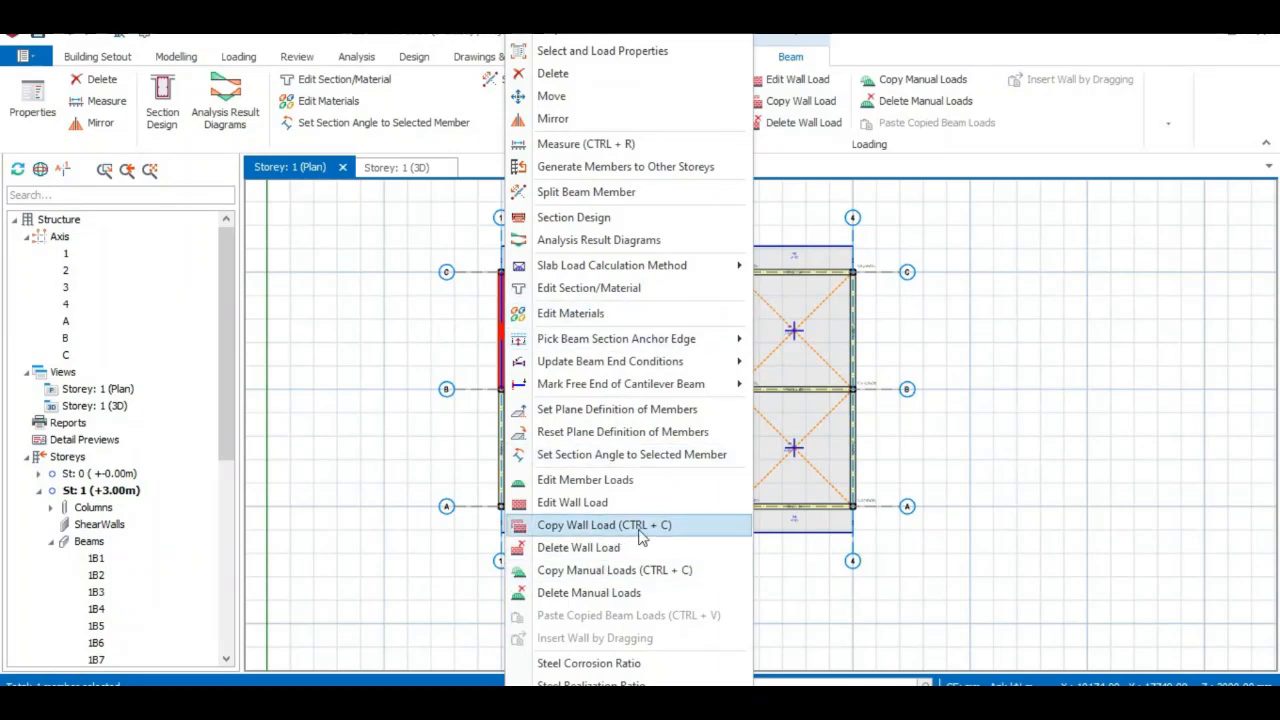
pyautogui.click(797, 103)
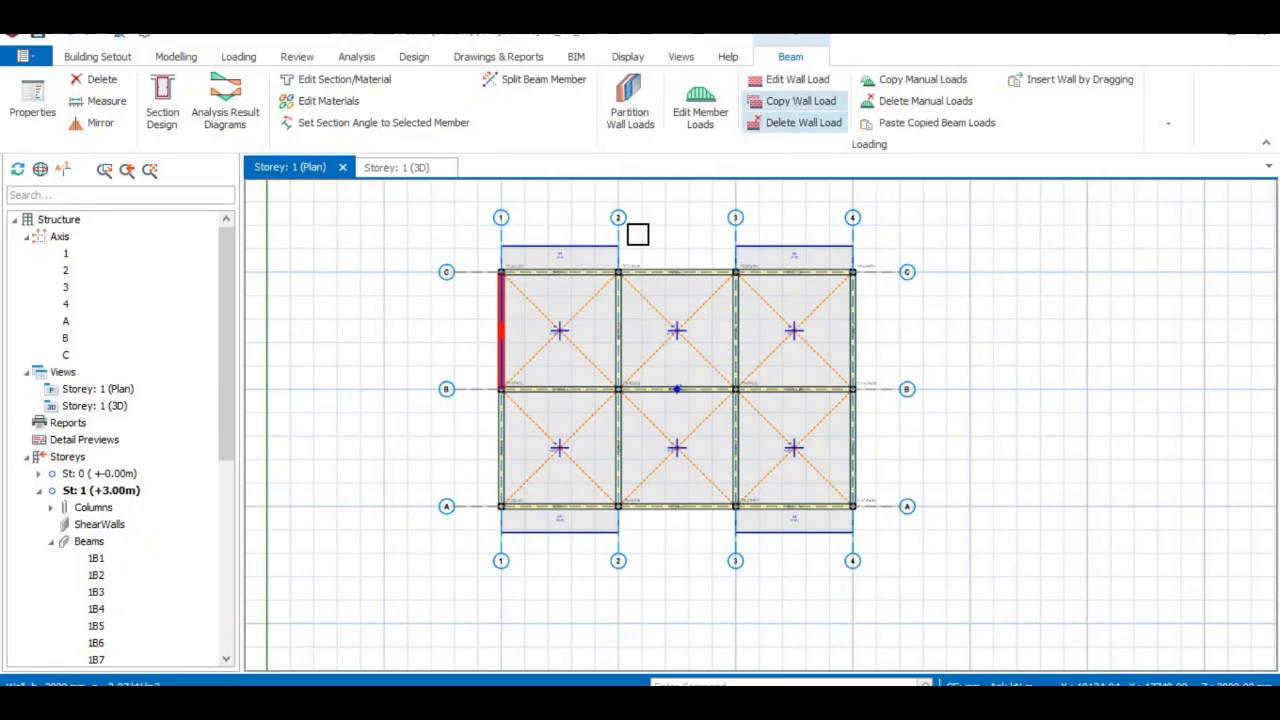
pyautogui.click(510, 457)
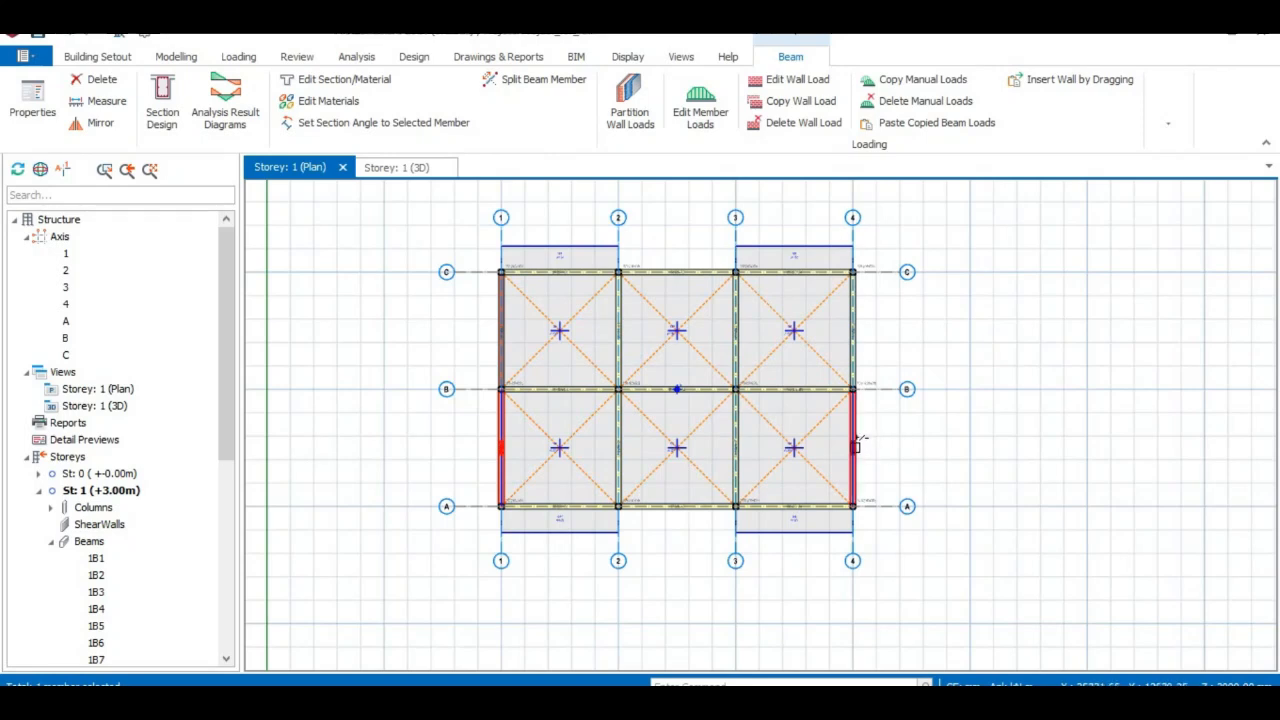
pyautogui.click(864, 441)
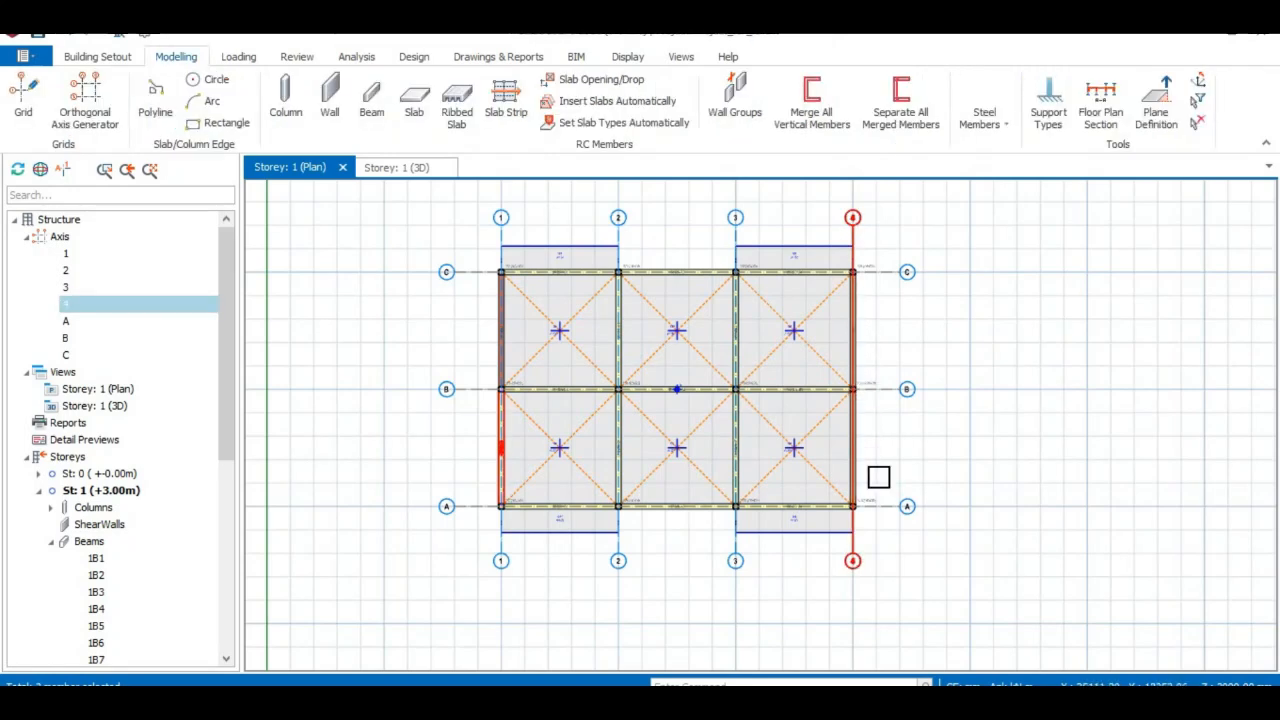
pyautogui.click(856, 432)
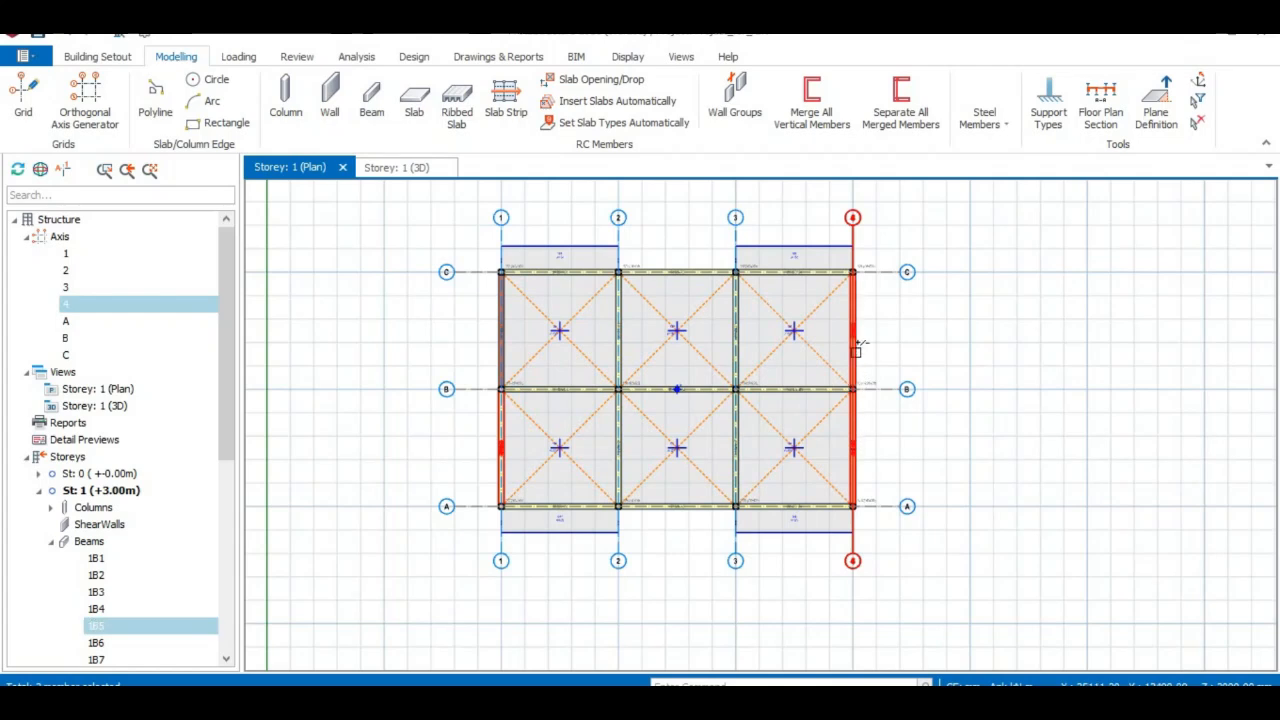
pyautogui.keyDown('ctrl'); pyautogui.click(850, 332); pyautogui.keyUp('ctrl')
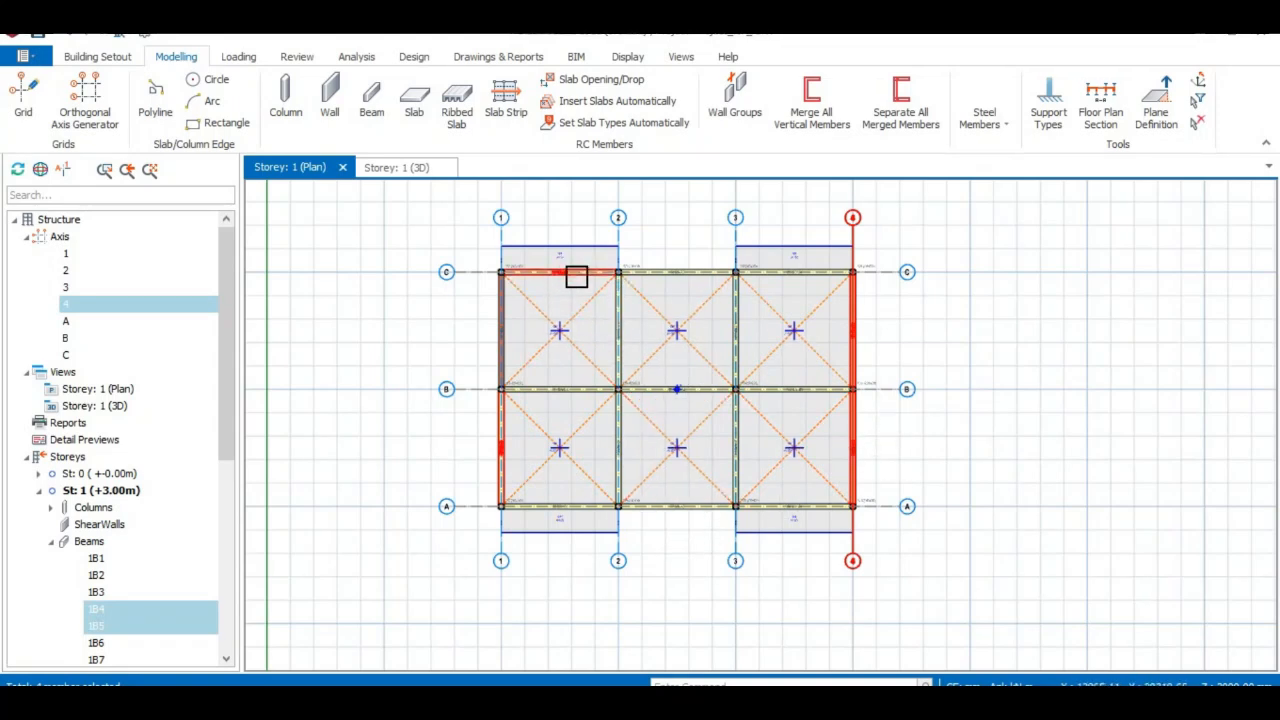
# Paste the copied wall load onto beams 1B4 and 1B5, replacing their existing load.
pyautogui.rightClick(851, 450)
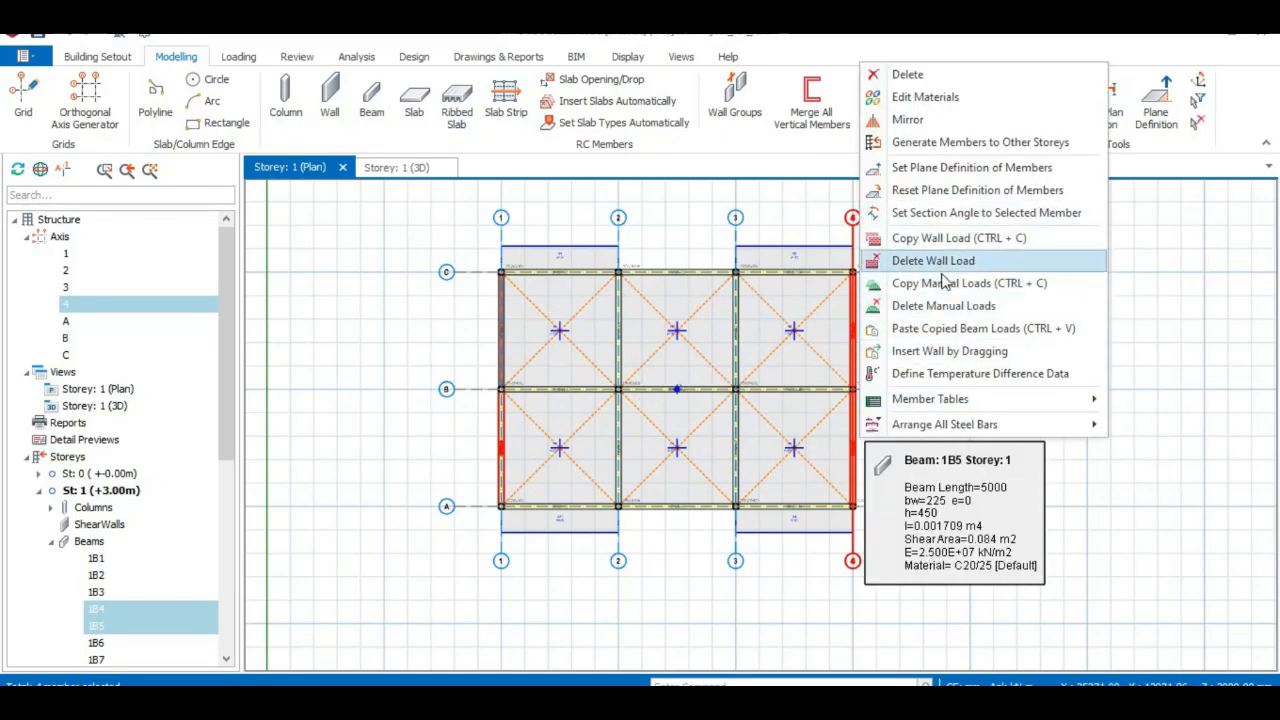
pyautogui.click(940, 333)
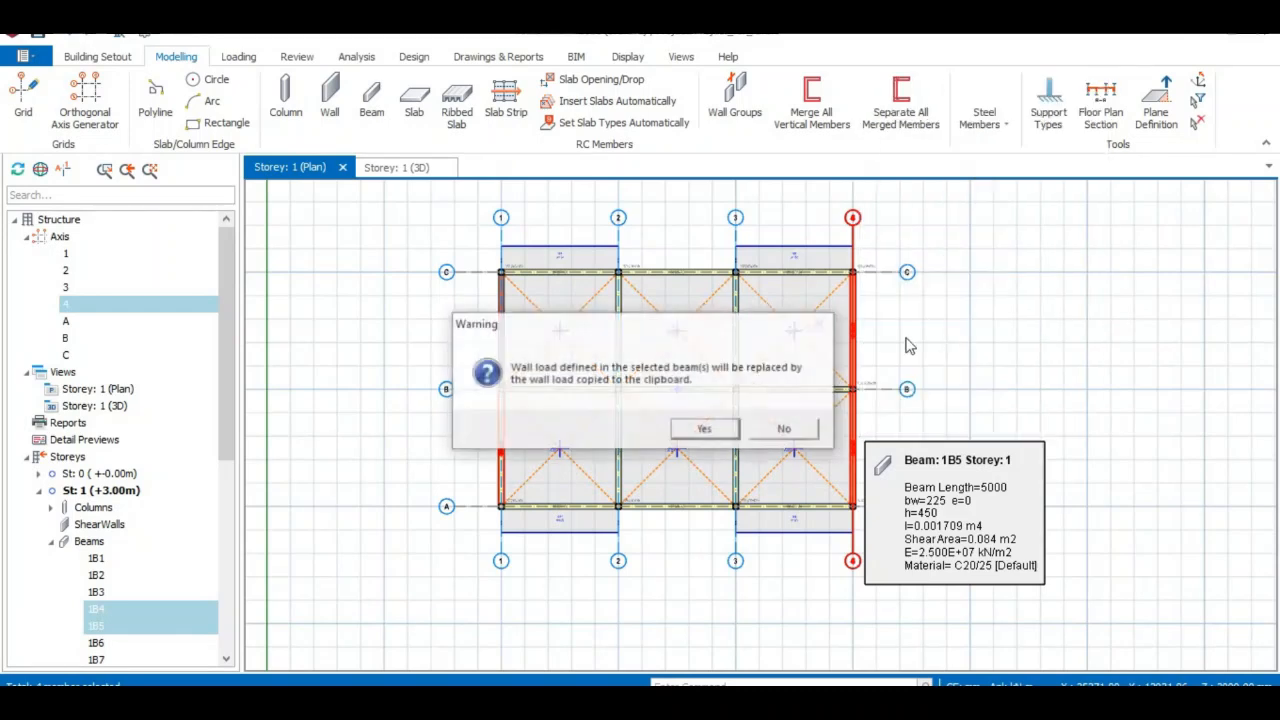
pyautogui.click(735, 429)
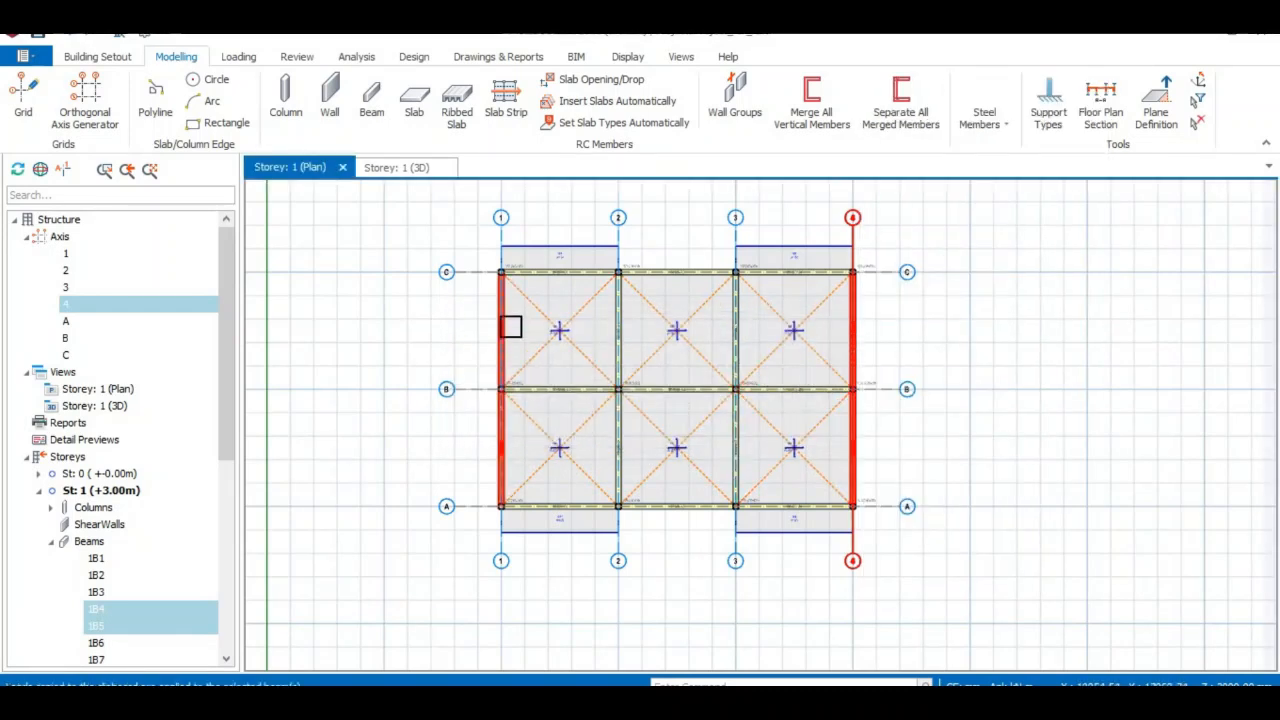
# Select the axis-1 beam between B and A on the plan.
pyautogui.click(503, 449)
pyautogui.click(505, 449)
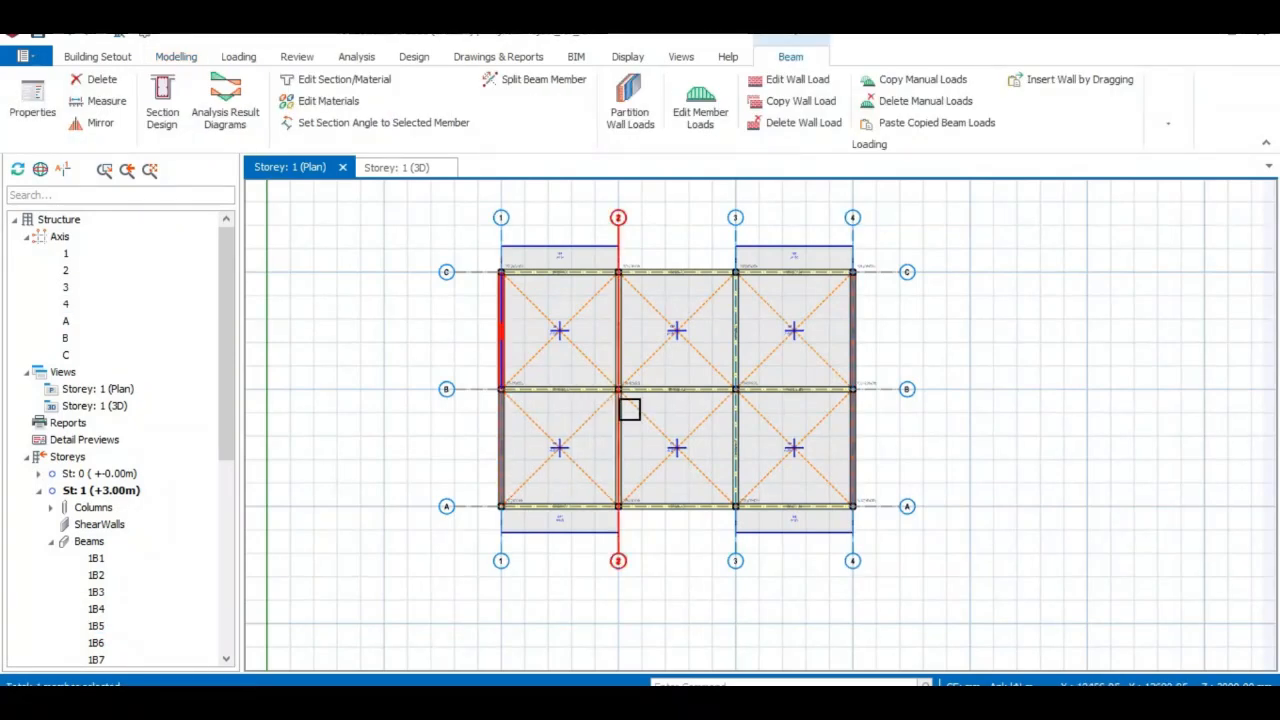
pyautogui.scroll(2, 650, 456)
pyautogui.scroll(1, 650, 456)
pyautogui.scroll(-3, 650, 455)
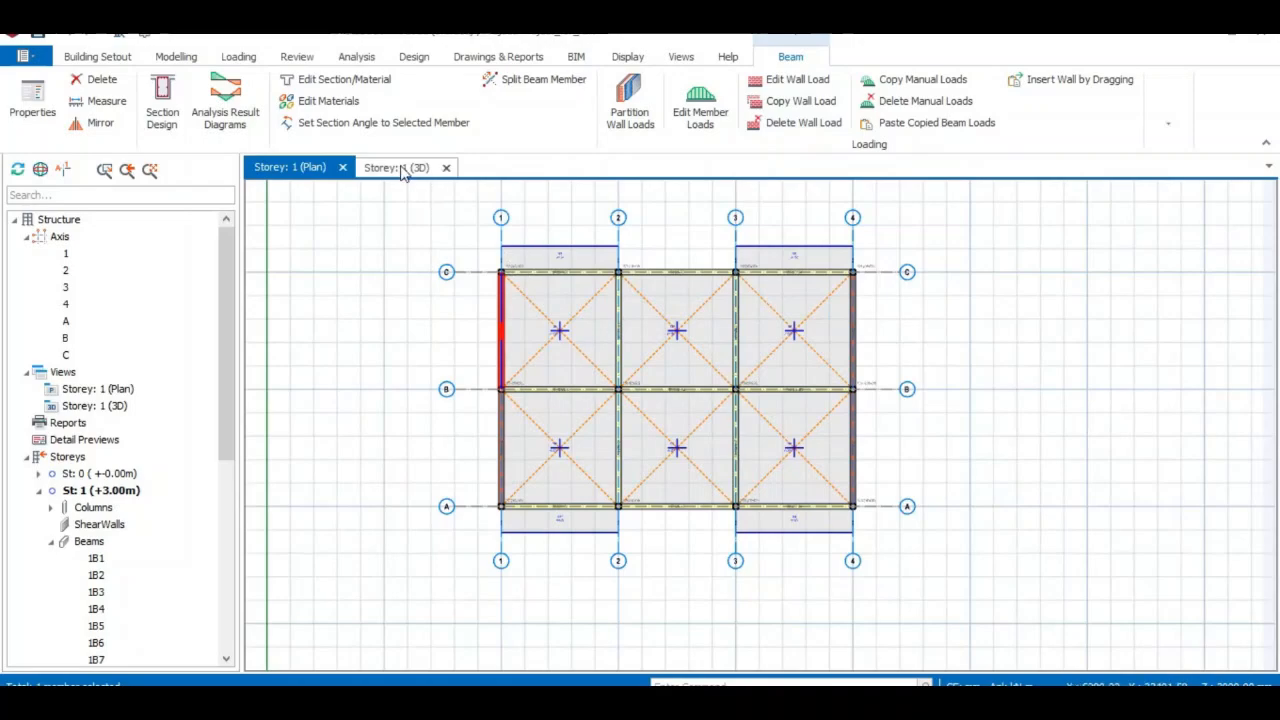
# Orbit the 3D view of storey 1 to check the walls, then return to the plan.
pyautogui.click(401, 171)
pyautogui.moveTo(670, 458); pyautogui.dragTo(640, 458, button='middle')
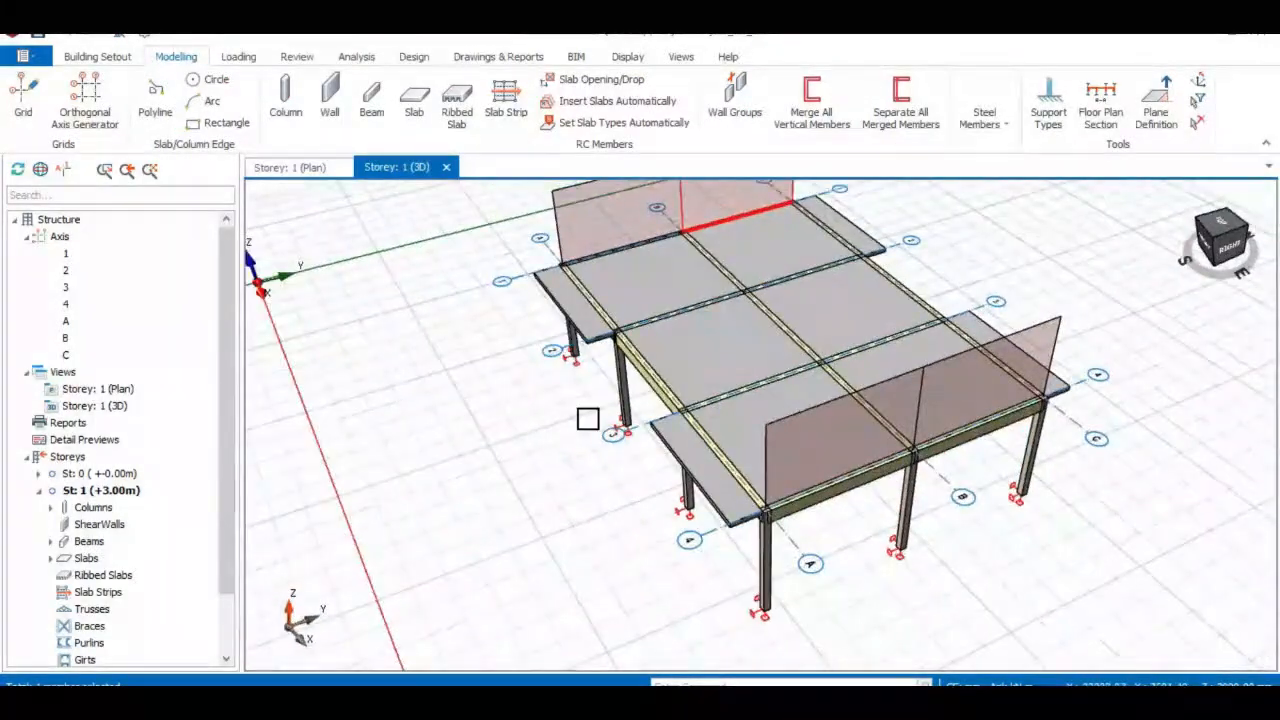
pyautogui.click(313, 170)
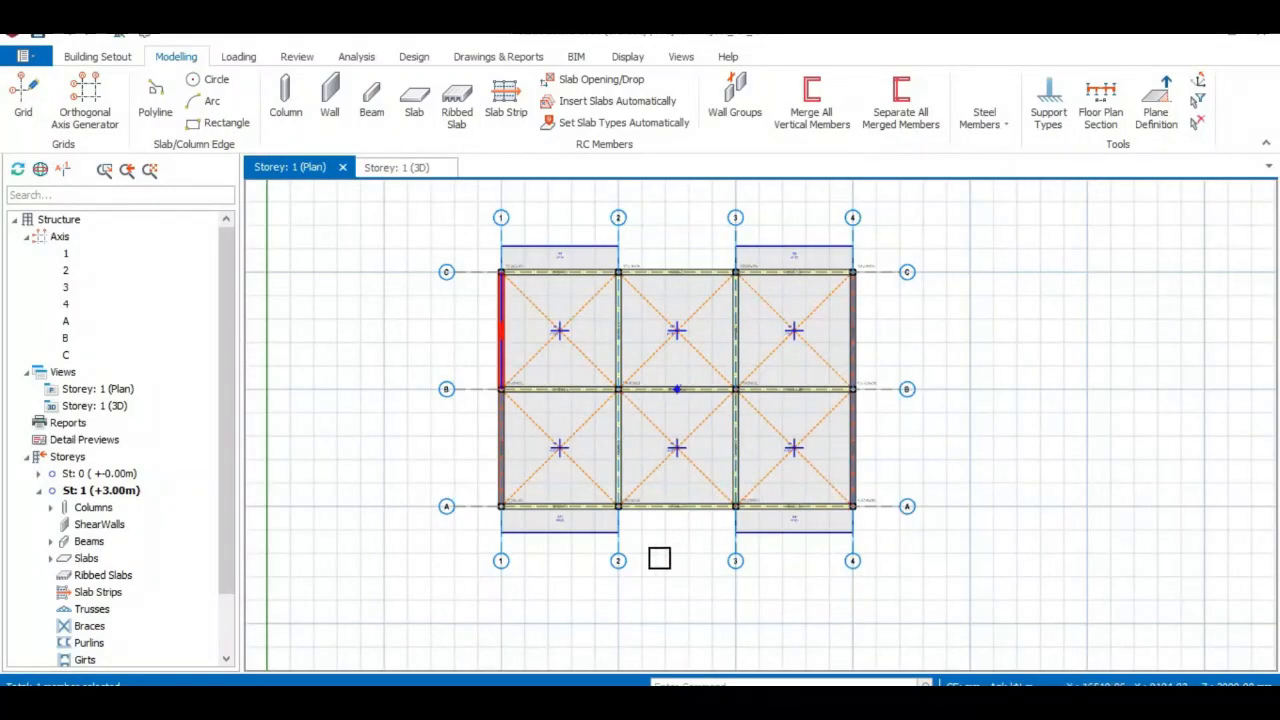
# Review beam 1B10's properties and bring up its wall load settings.
pyautogui.scroll(3, 608, 518)
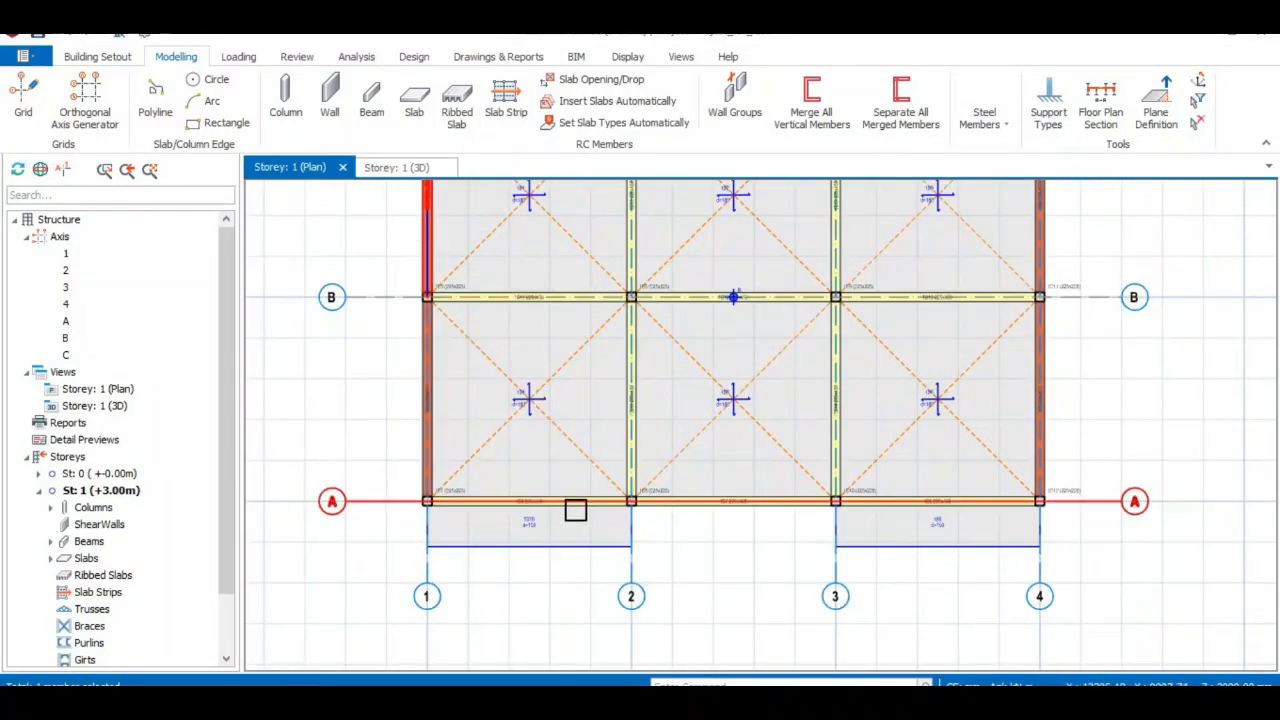
pyautogui.scroll(1, 575, 512)
pyautogui.click(575, 512)
pyautogui.scroll(-3, 600, 480)
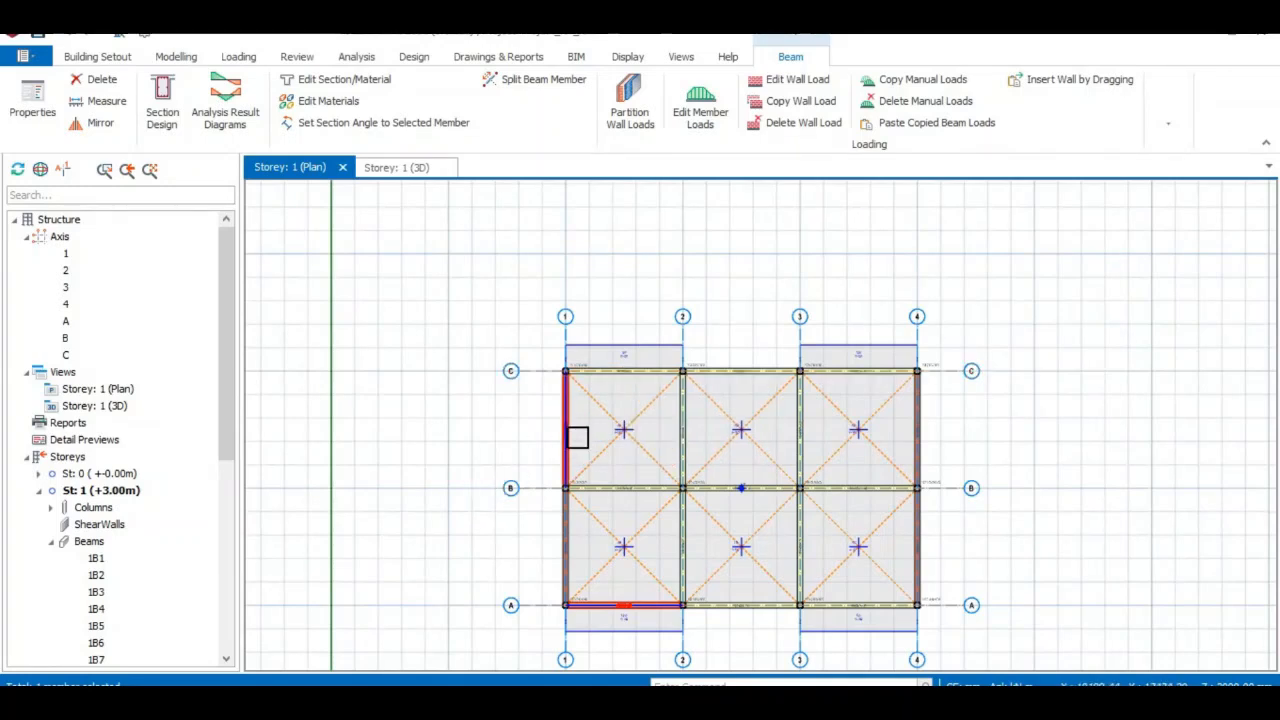
pyautogui.moveTo(575, 437)
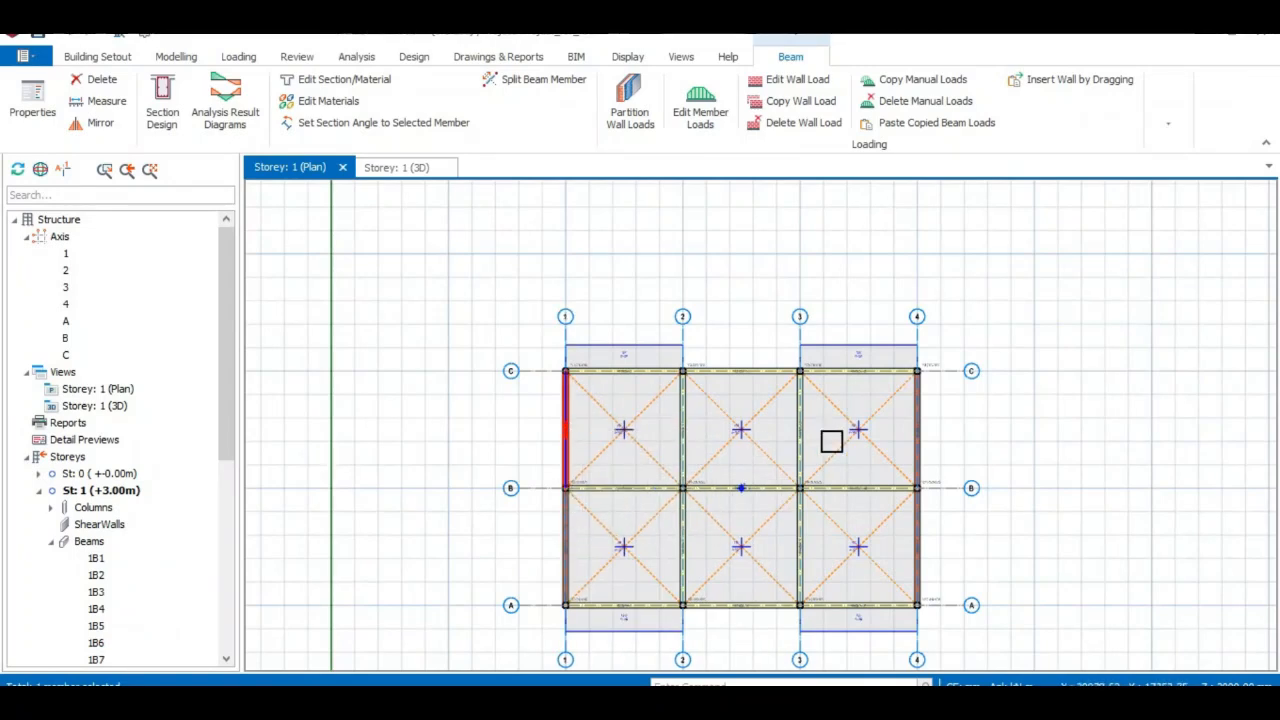
pyautogui.scroll(1, 768, 490)
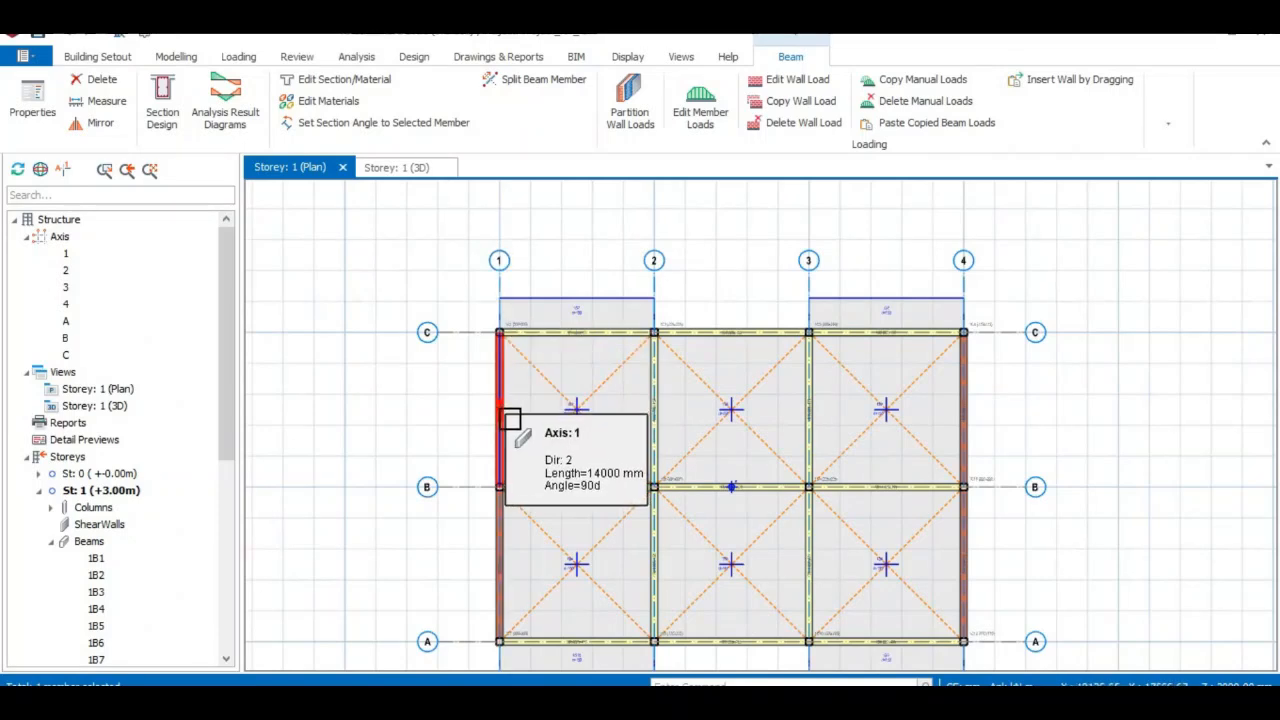
pyautogui.doubleClick(510, 418)
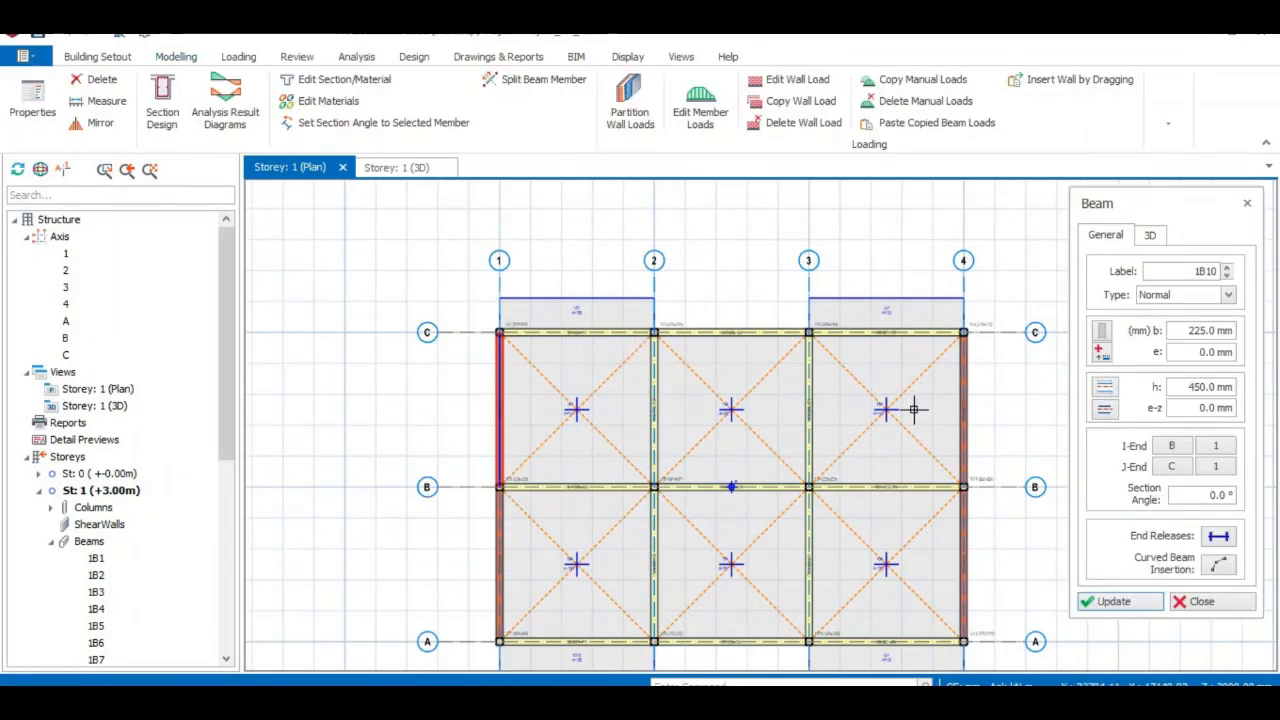
pyautogui.click(1247, 203)
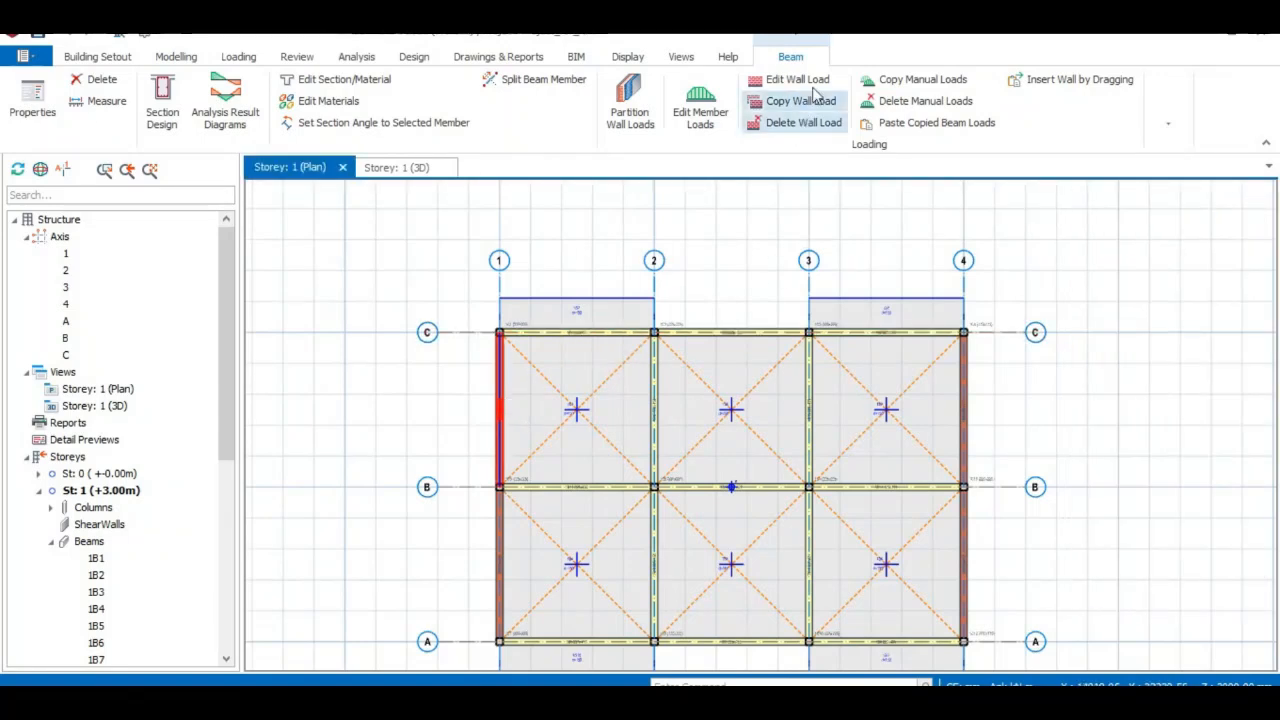
pyautogui.click(797, 80)
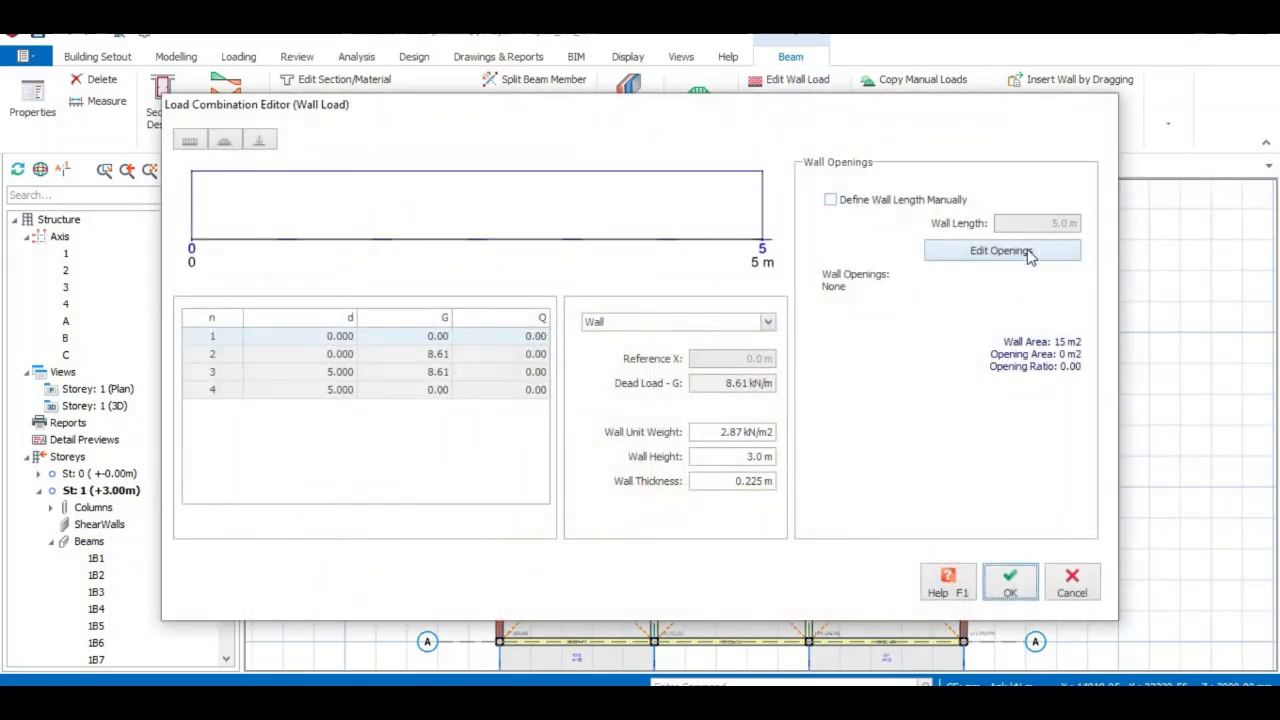
# Add opening 1 to beam 1B10's wall, sized 1000 × 1000 mm at X 2000, Y 1000.
pyautogui.click(1028, 255)
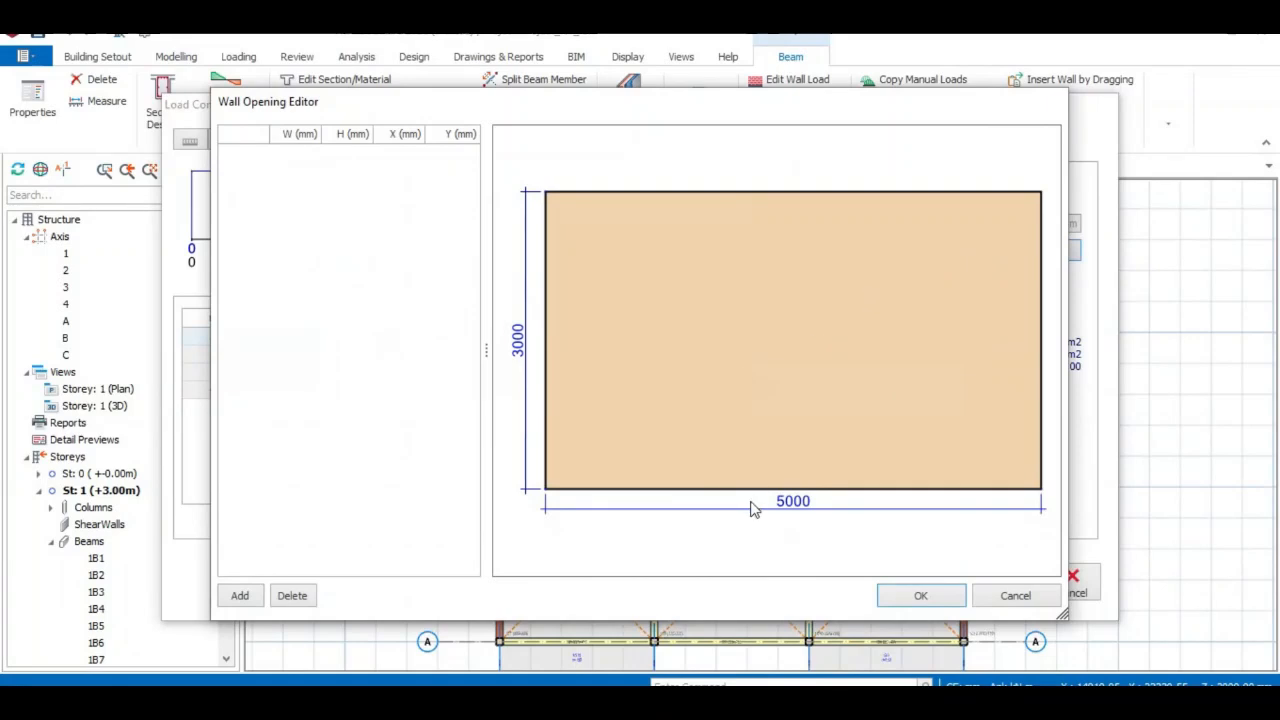
pyautogui.click(238, 598)
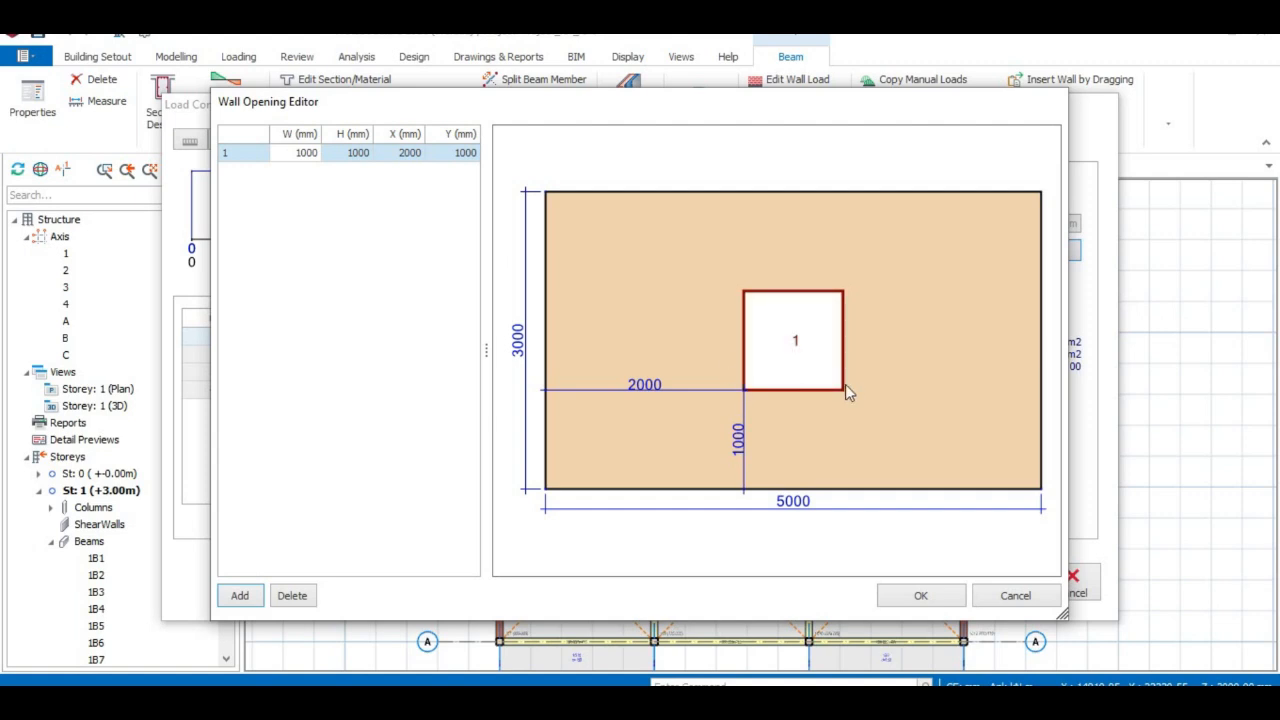
pyautogui.click(303, 155)
pyautogui.click(304, 153)
pyautogui.click(304, 293)
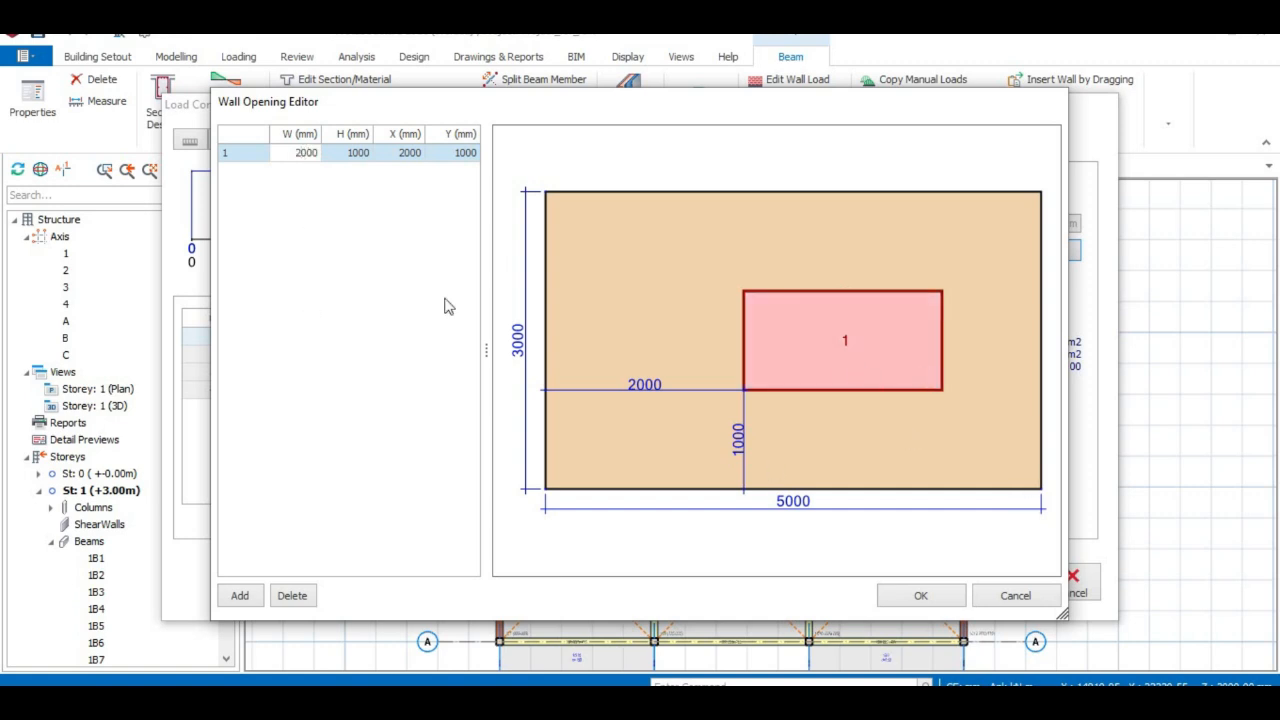
pyautogui.click(305, 157)
pyautogui.click(303, 152)
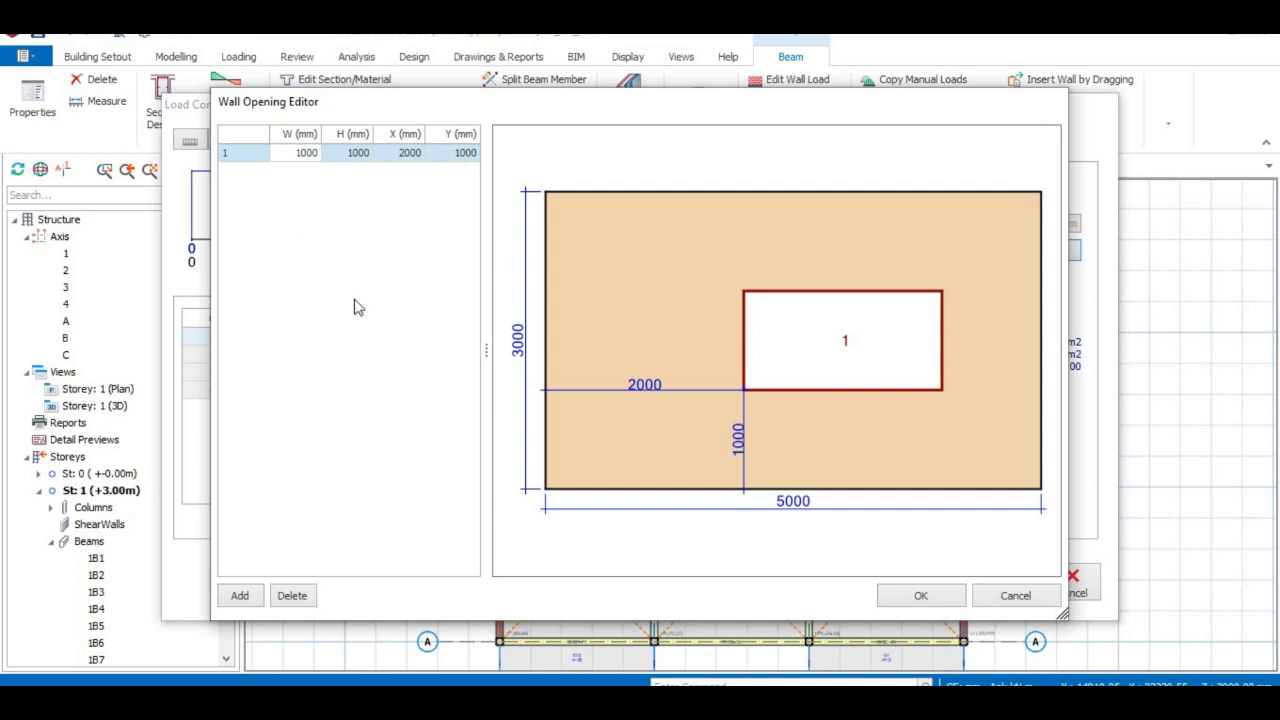
pyautogui.click(322, 258)
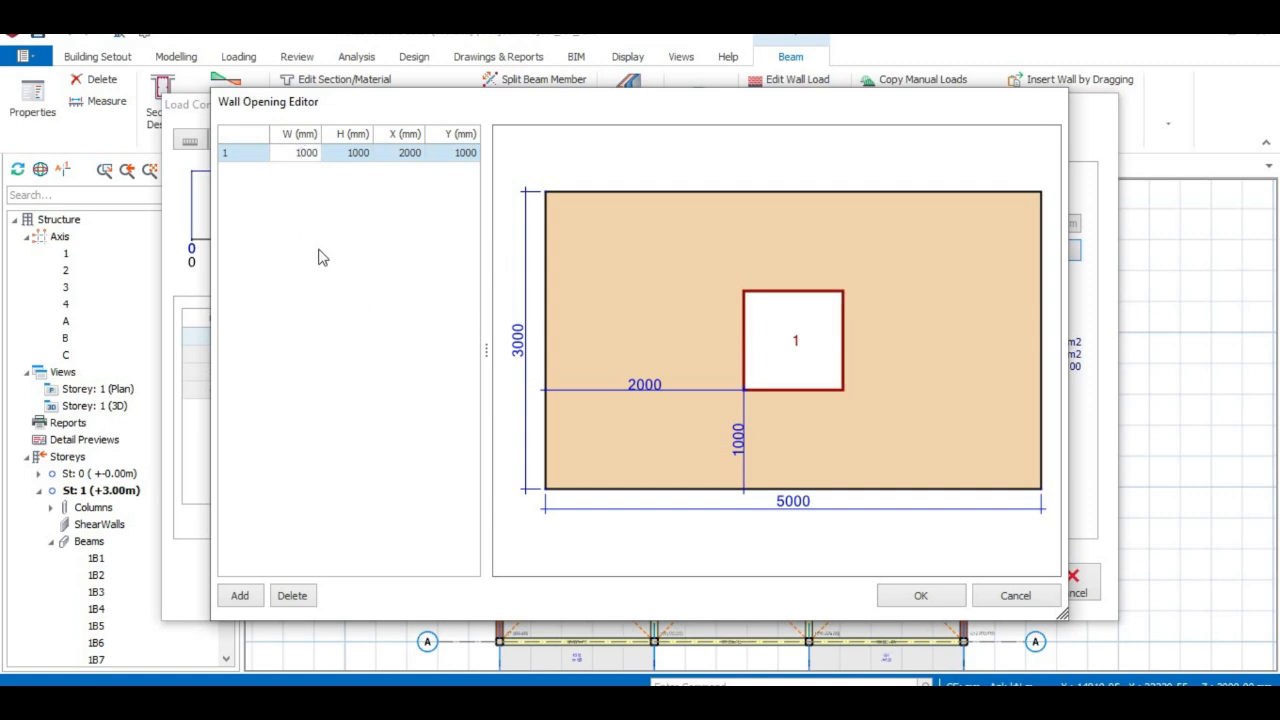
pyautogui.doubleClick(369, 152)
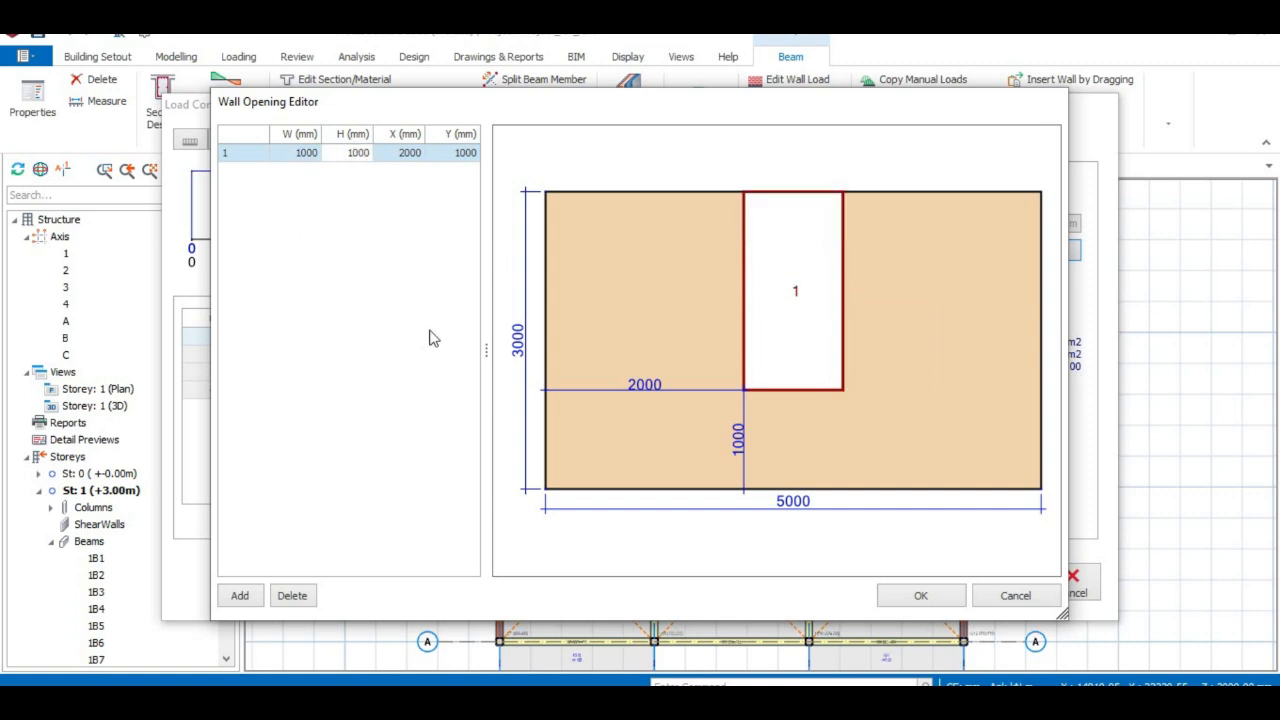
pyautogui.click(429, 331)
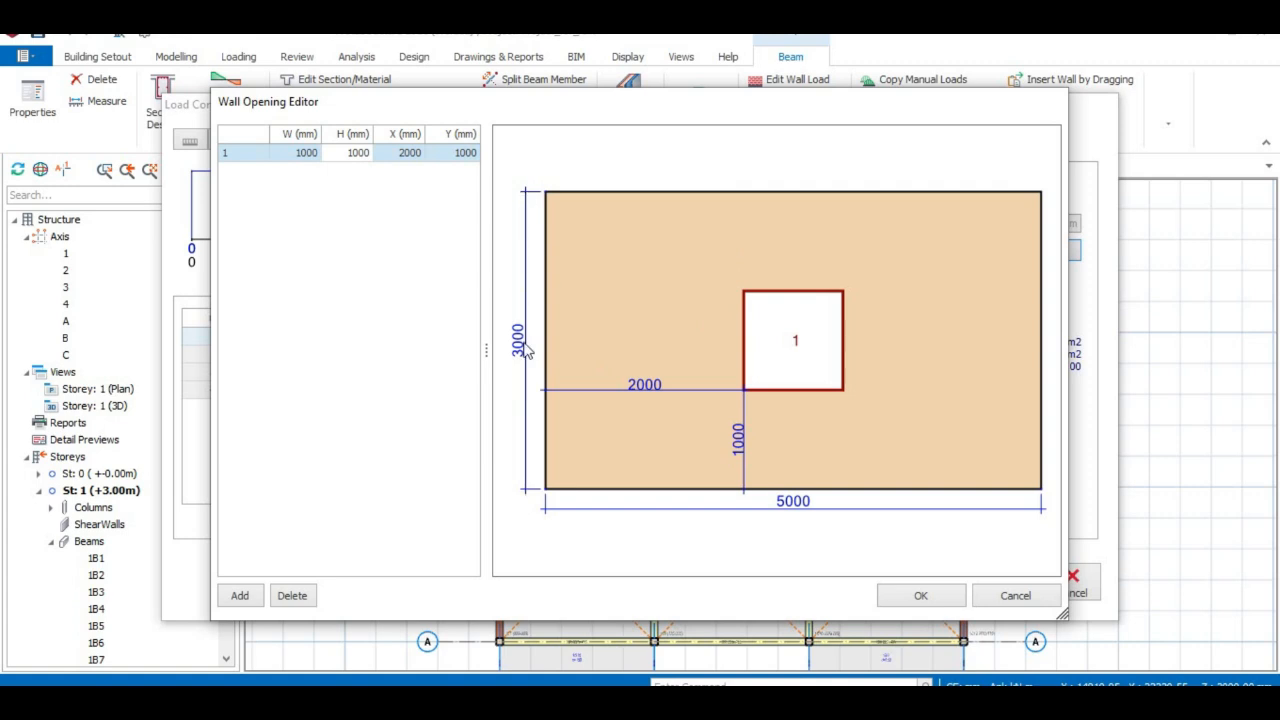
# Change opening 1's height to 2000 mm, set it back to 1000 mm, then start Windows search.
pyautogui.click(354, 154)
pyautogui.click(355, 154)
pyautogui.press('Return')
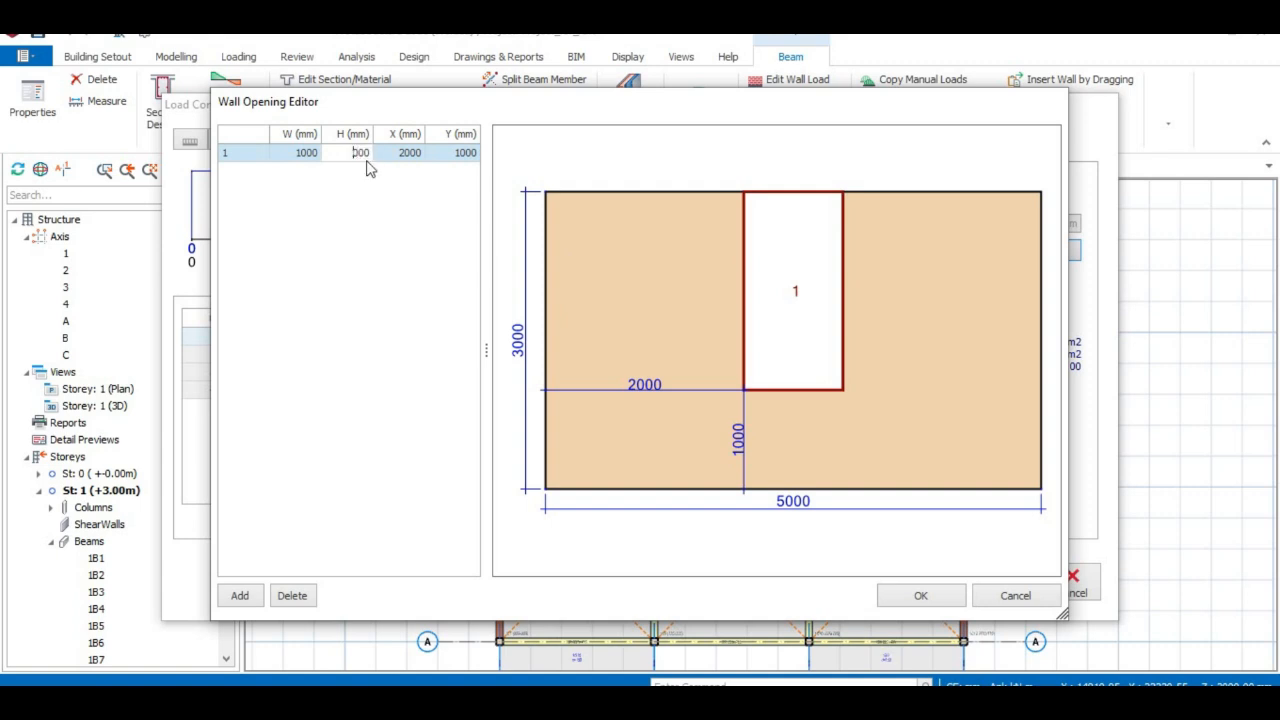
pyautogui.click(673, 371)
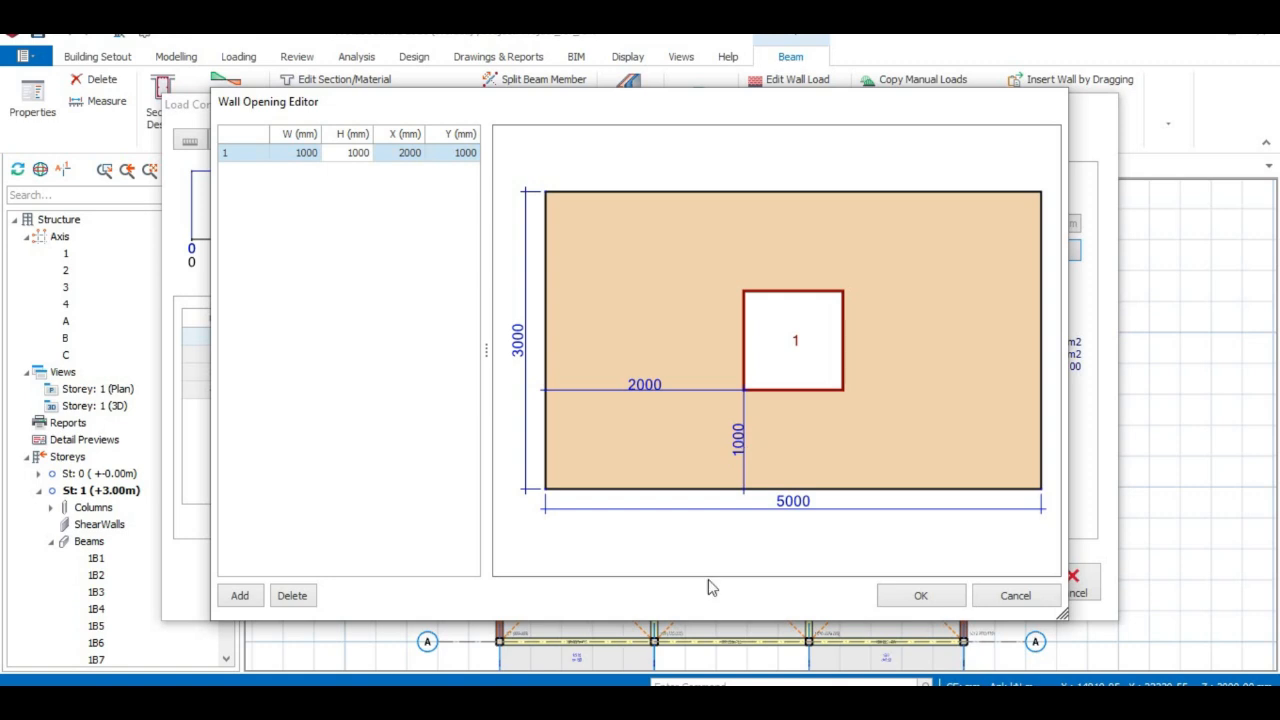
pyautogui.click(165, 702)
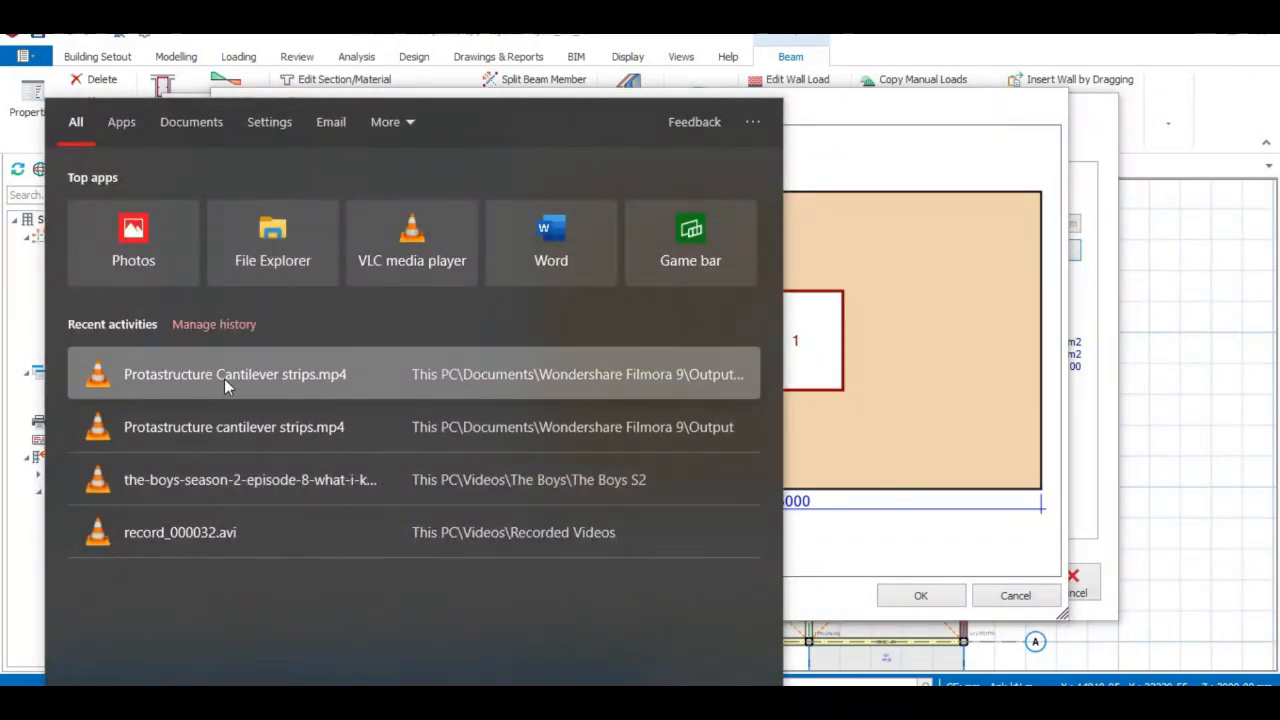
# Launch Calculator, compute 4 × 225 = 900, and minimize it.
pyautogui.write('c')
pyautogui.click(185, 216)
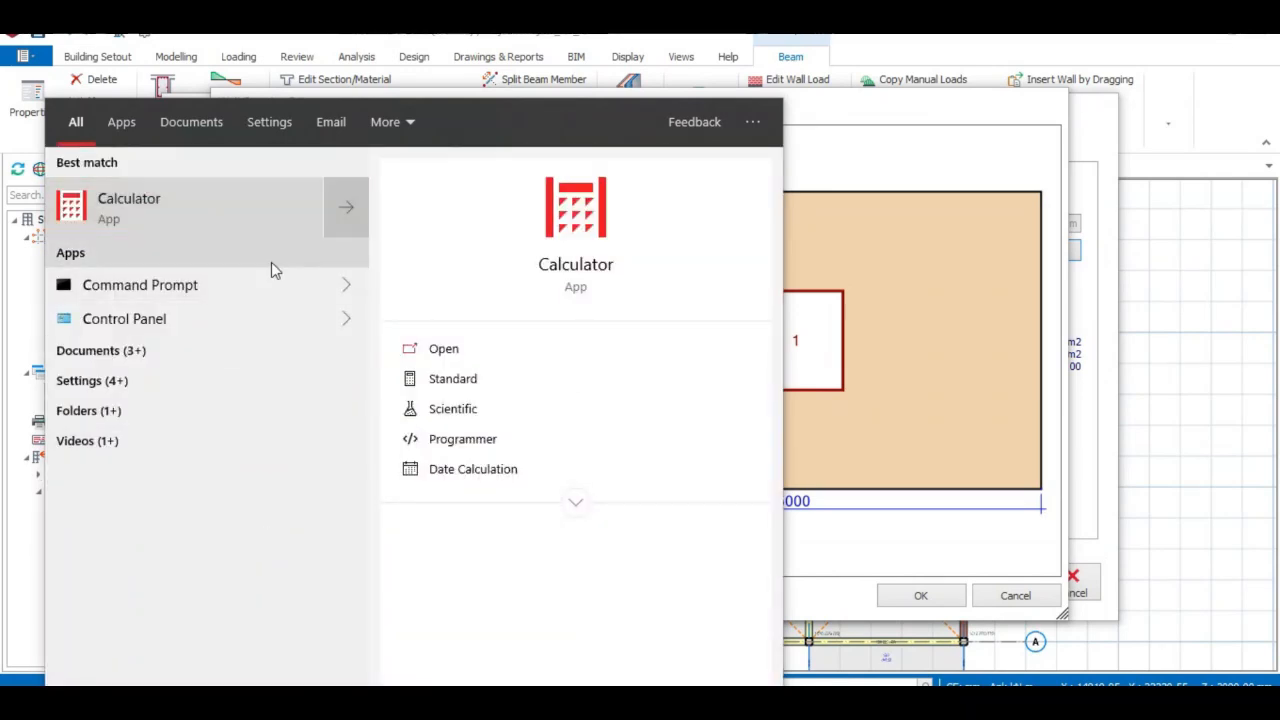
pyautogui.click(102, 541)
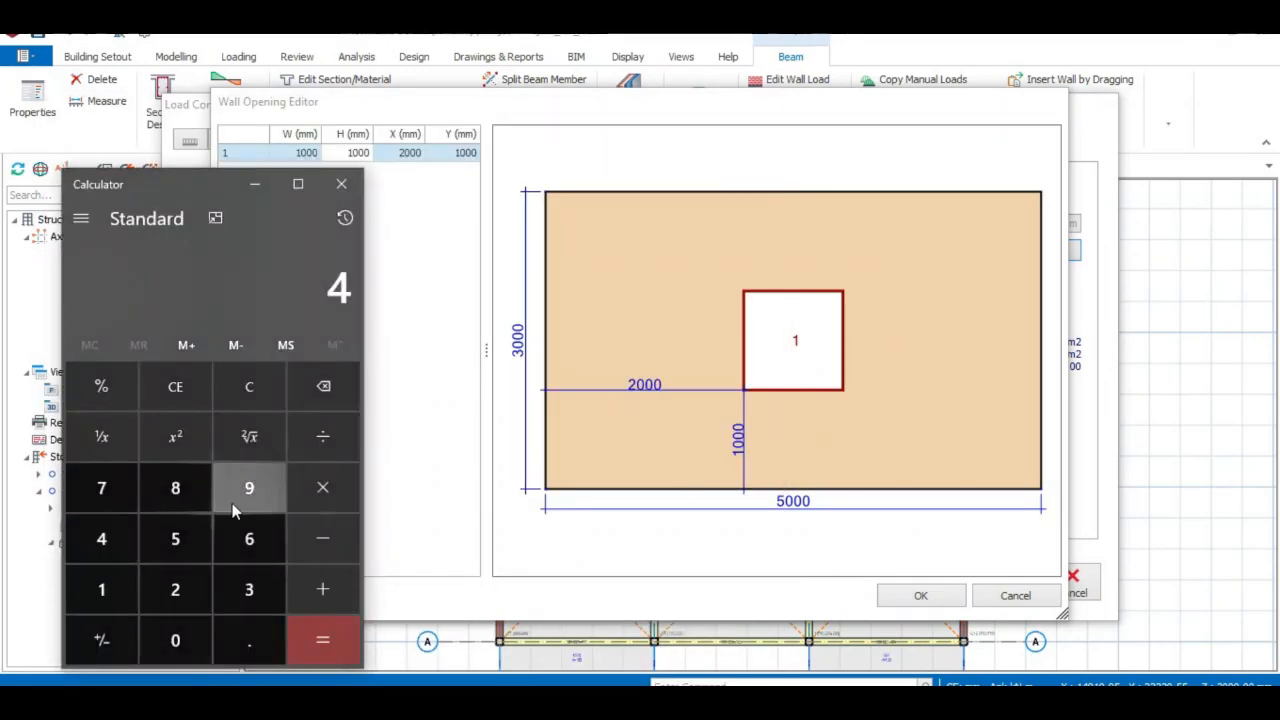
pyautogui.click(348, 493)
pyautogui.click(180, 588)
pyautogui.click(180, 588)
pyautogui.click(180, 545)
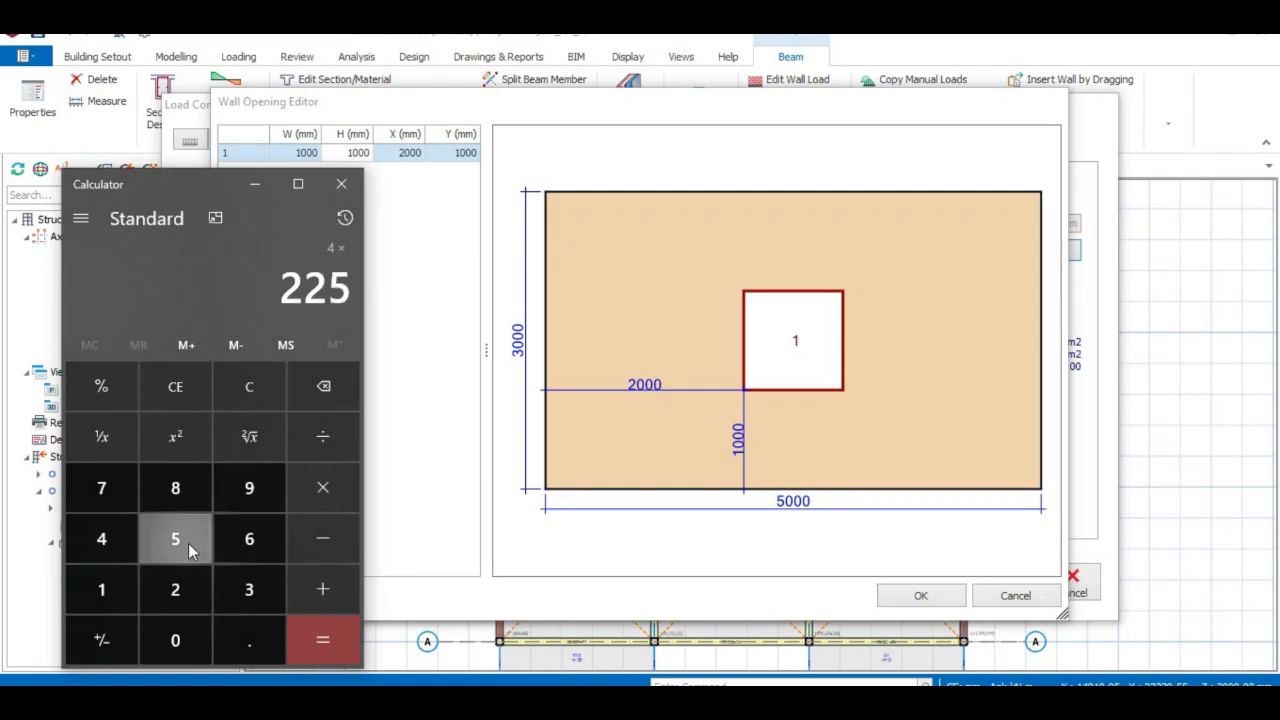
pyautogui.click(356, 636)
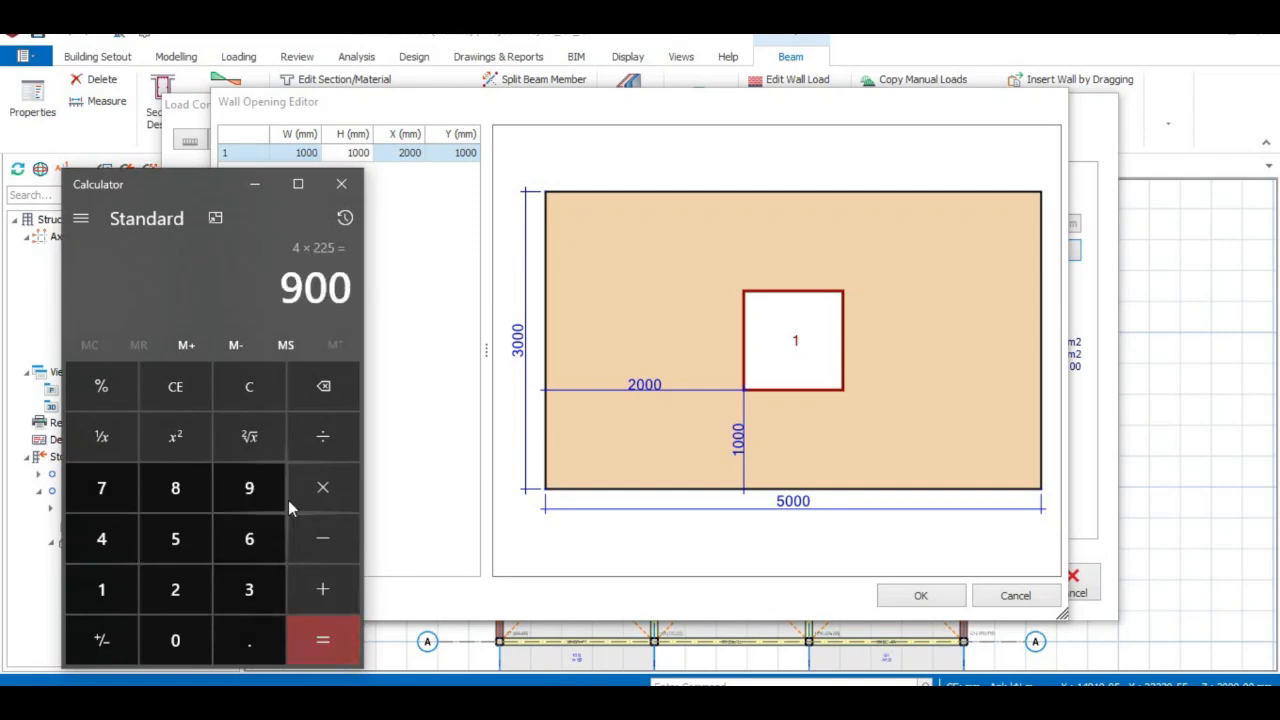
pyautogui.click(254, 184)
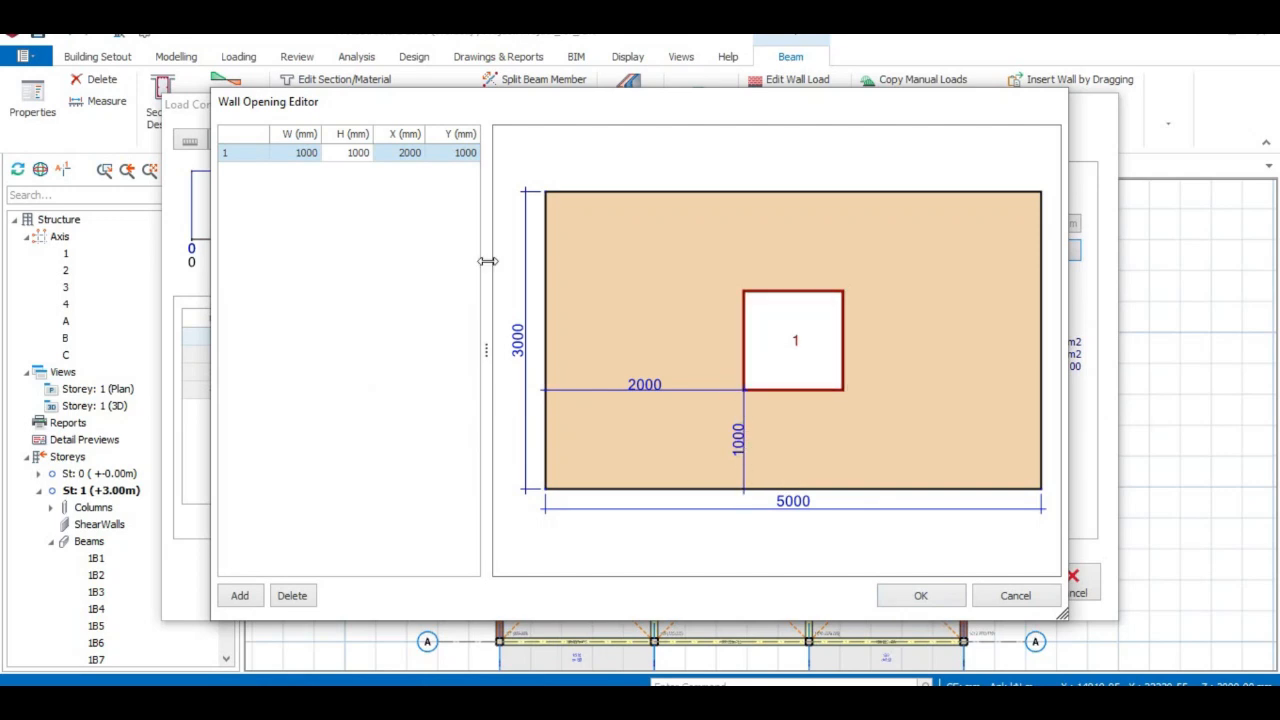
# Set opening 1's Y offset to 900 mm and its width to 1200 mm.
pyautogui.click(464, 152)
pyautogui.click(462, 151)
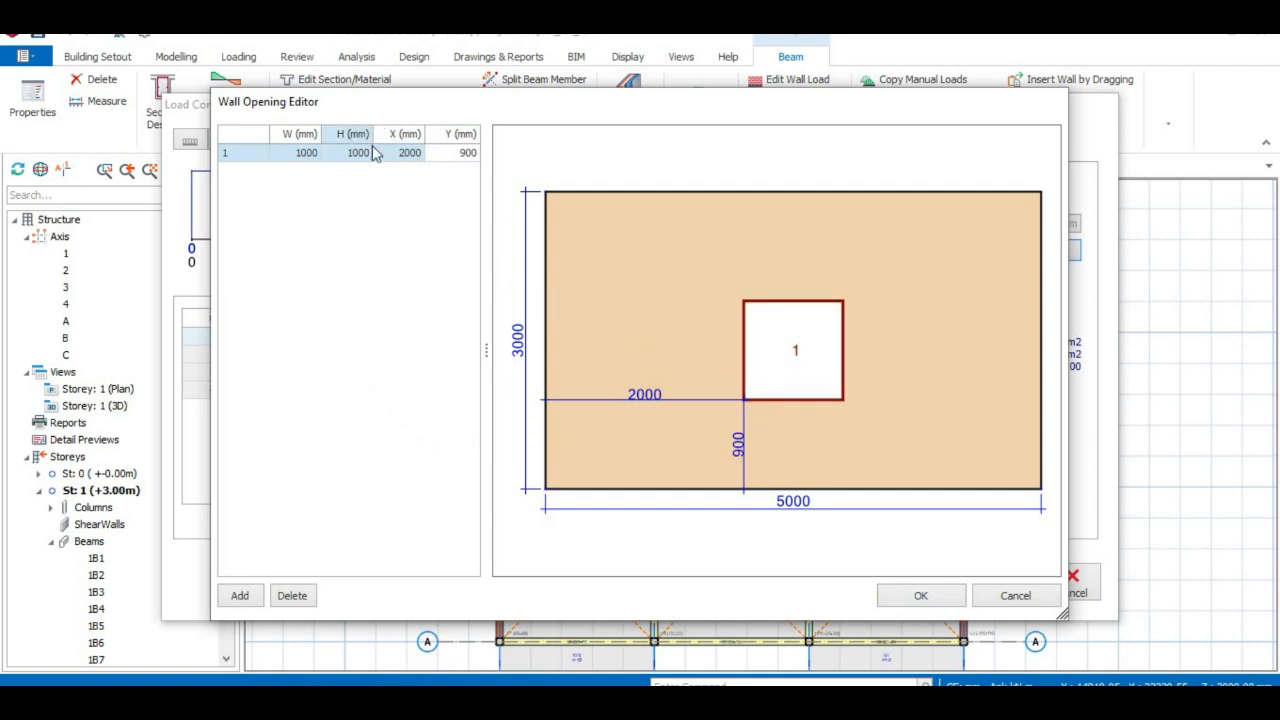
pyautogui.click(304, 153)
pyautogui.click(301, 155)
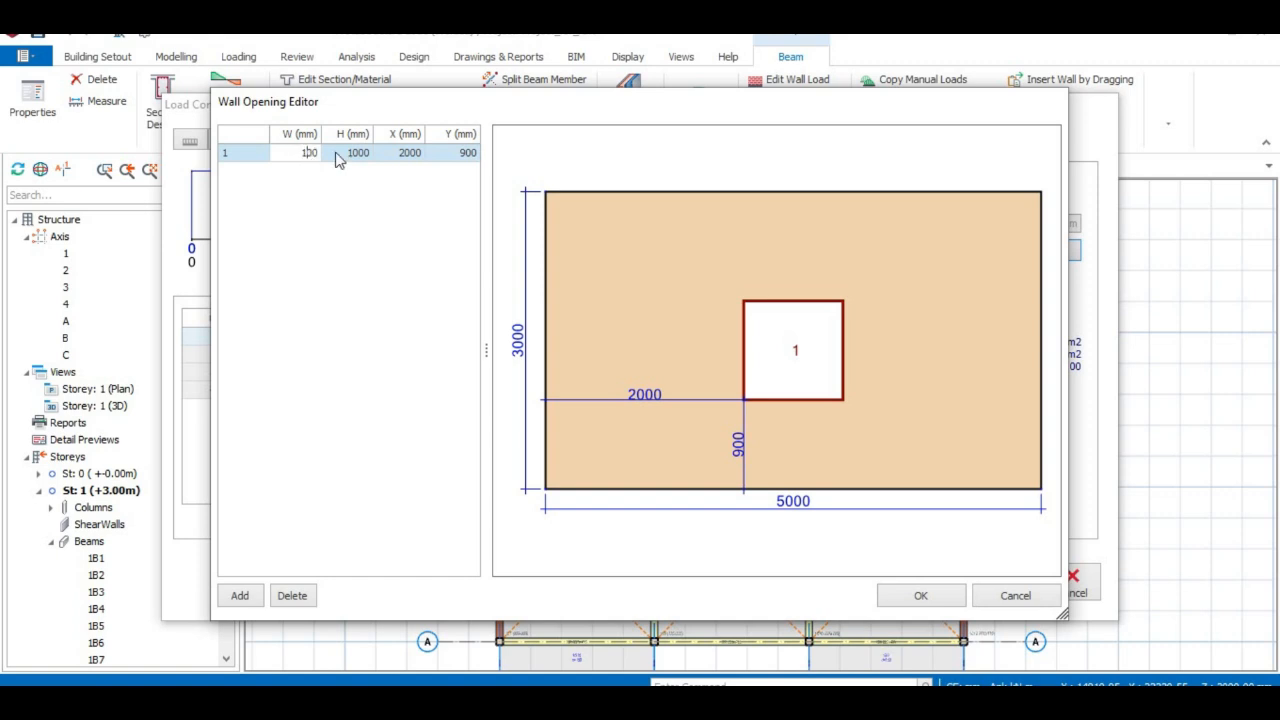
pyautogui.click(631, 302)
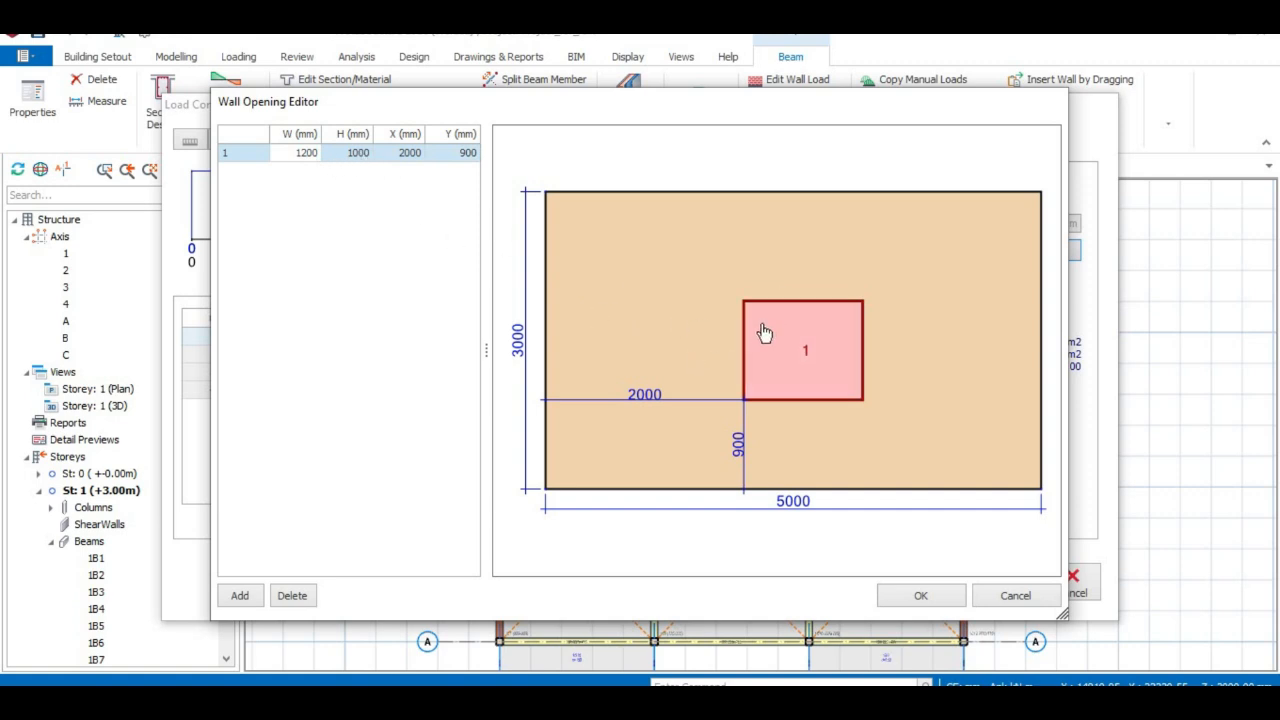
pyautogui.click(405, 155)
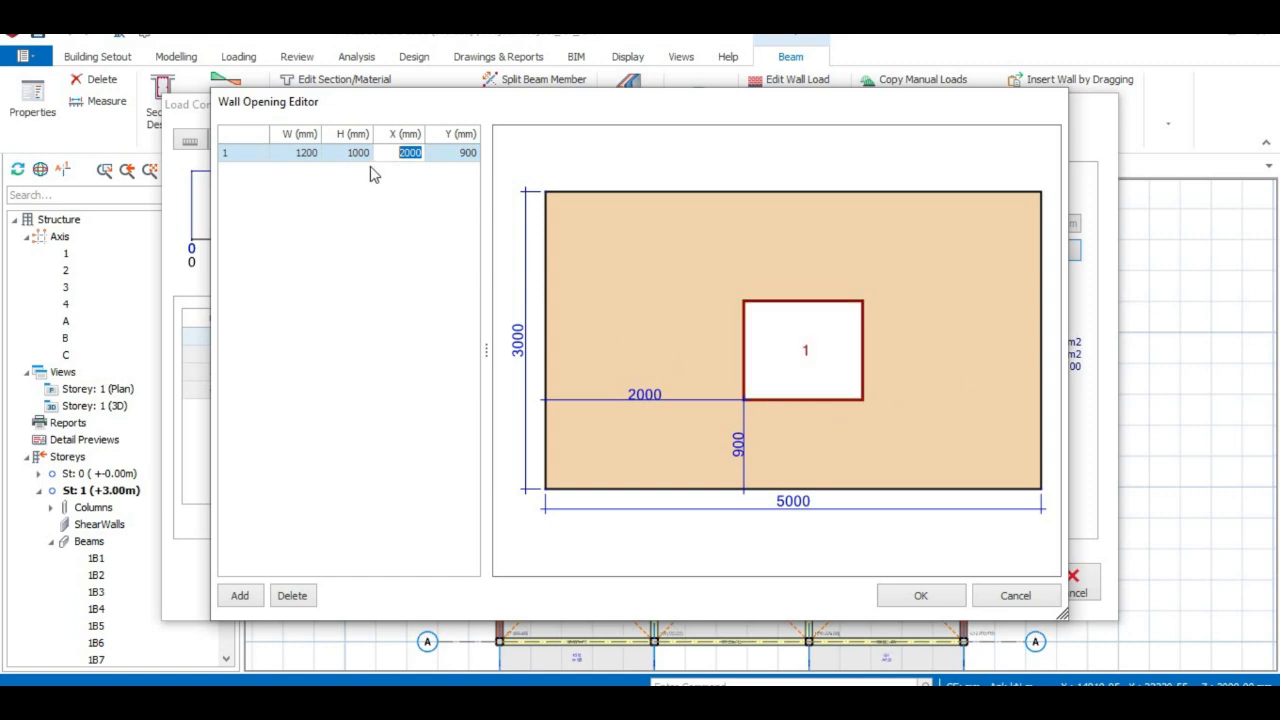
# Add a second wall opening and move the first opening to X 500 mm.
pyautogui.click(240, 595)
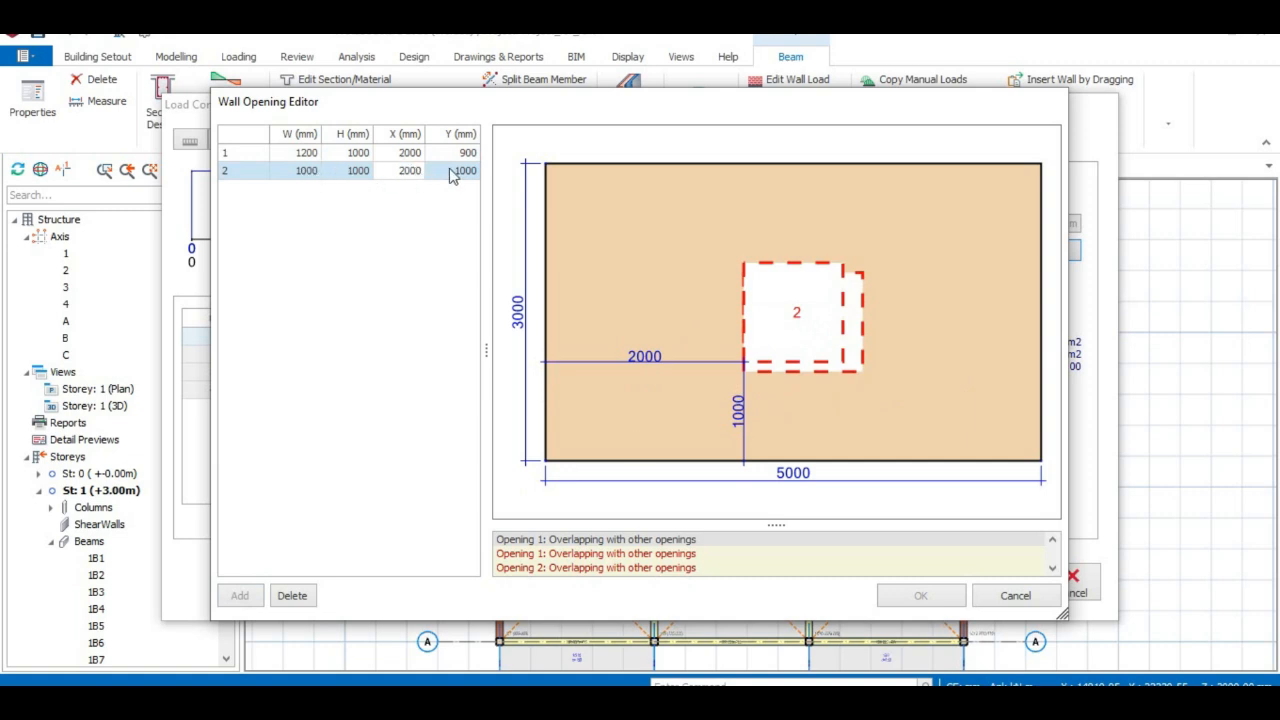
pyautogui.click(409, 171)
pyautogui.click(410, 152)
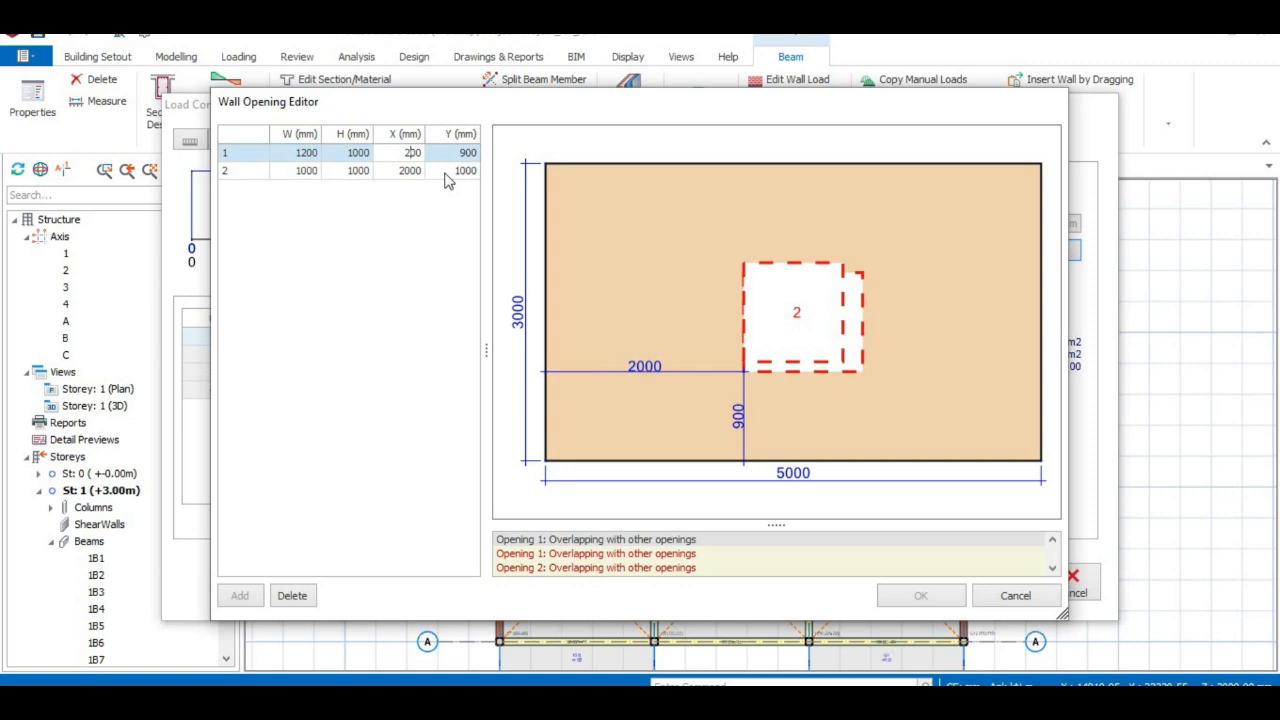
pyautogui.click(462, 327)
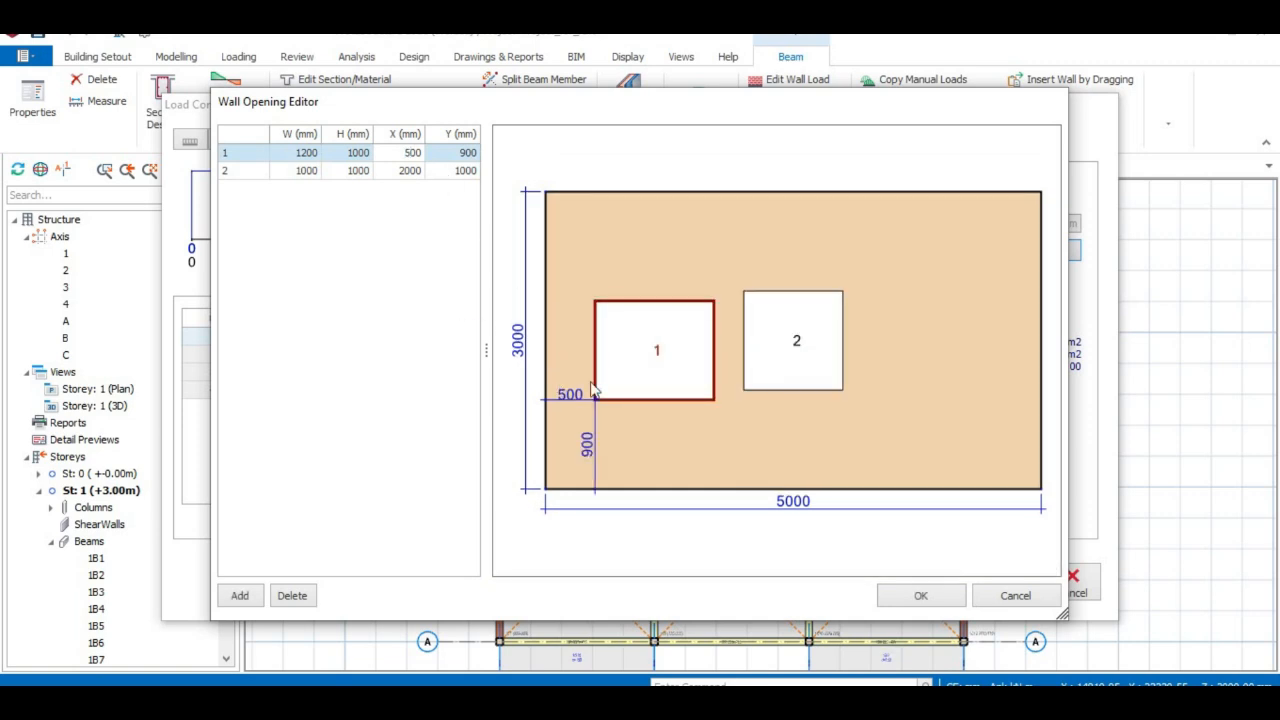
# Set the second opening to X 3000 mm, Y 900 mm and width 1200 mm.
pyautogui.click(405, 170)
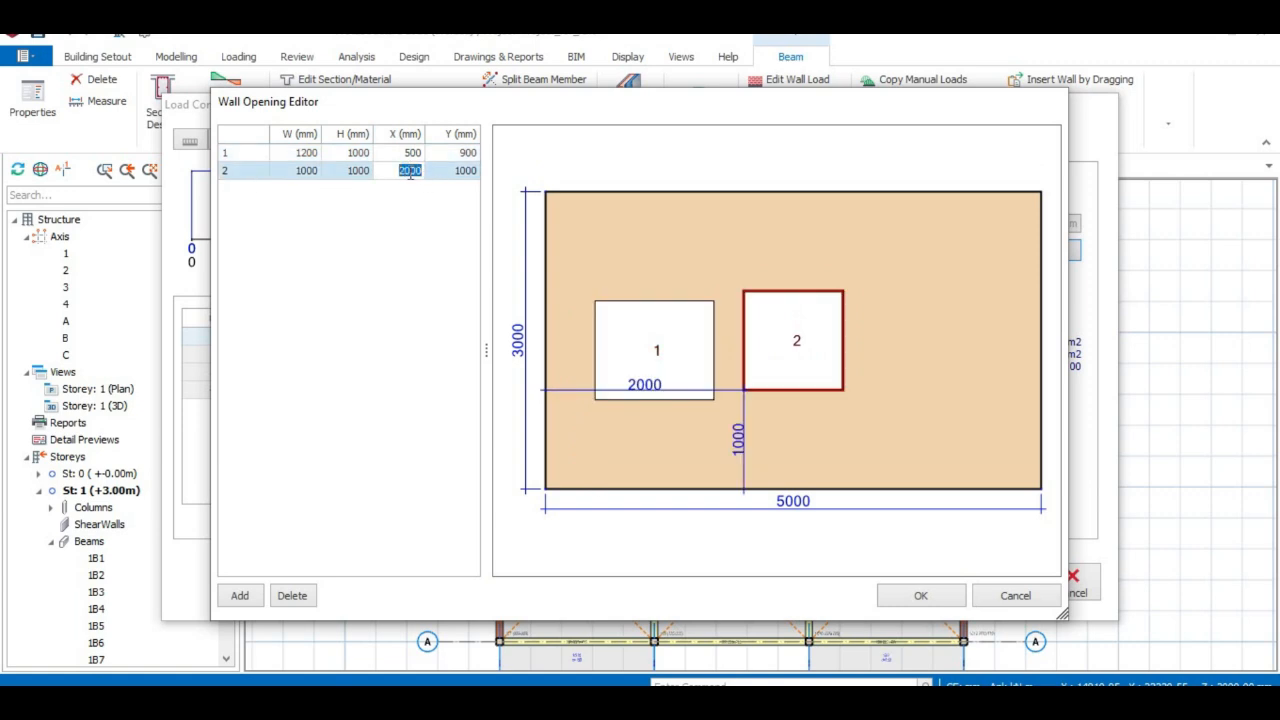
pyautogui.click(409, 172)
pyautogui.click(428, 284)
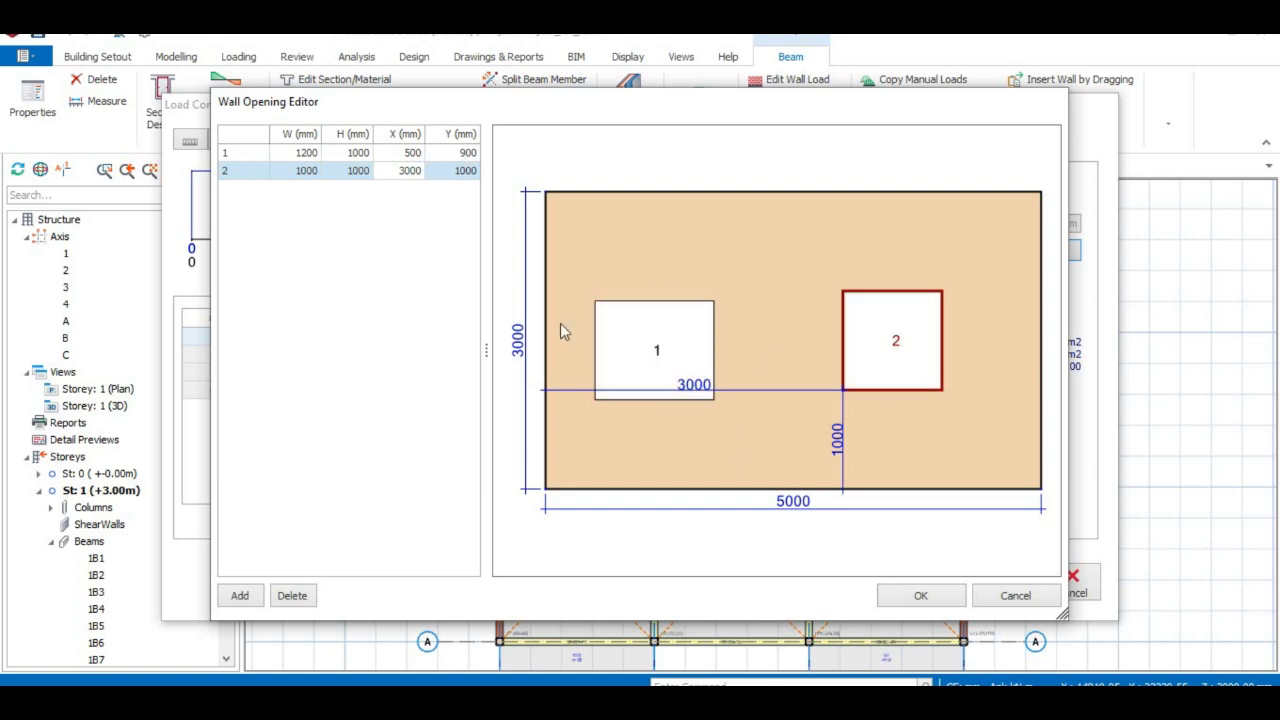
pyautogui.click(463, 174)
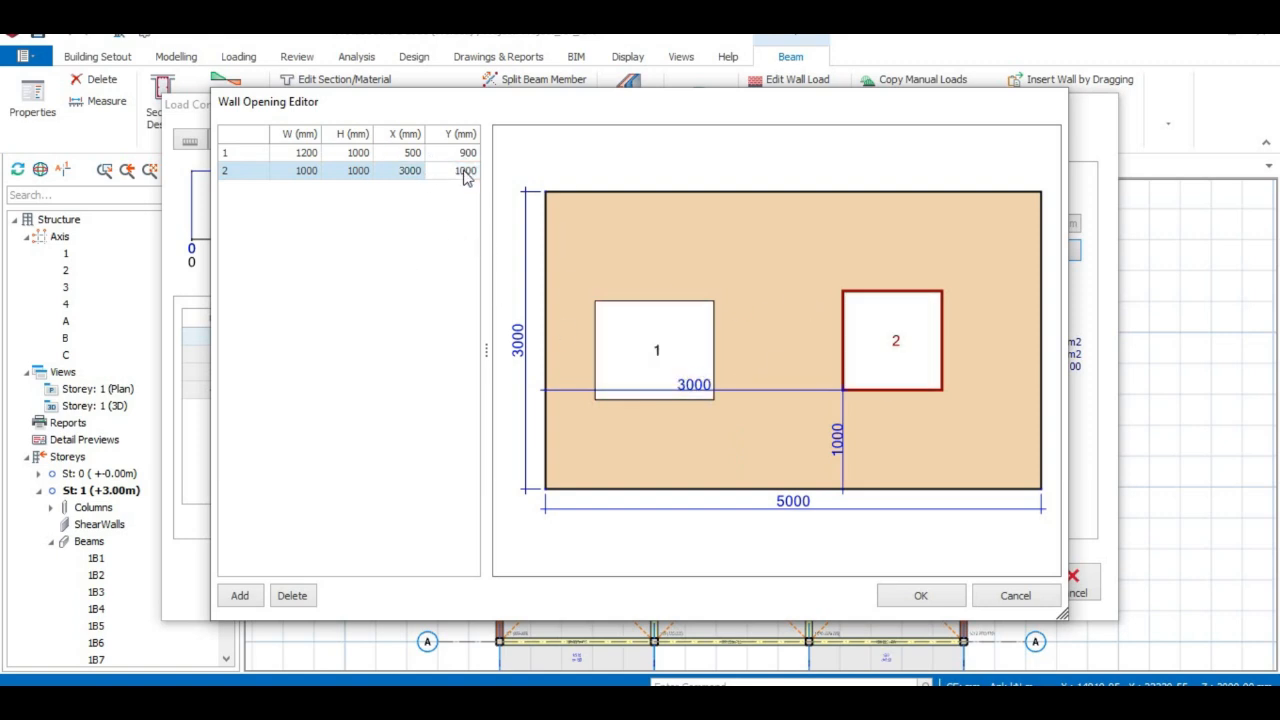
pyautogui.click(465, 171)
pyautogui.click(419, 277)
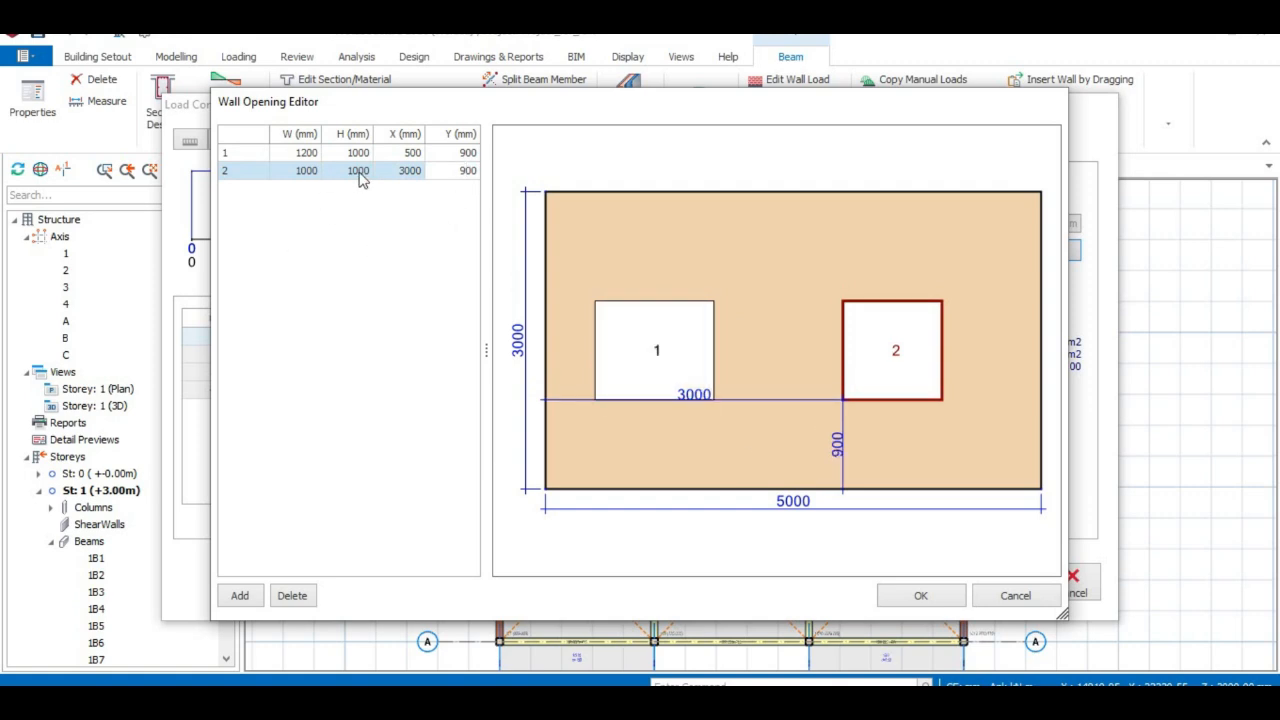
pyautogui.click(304, 171)
pyautogui.click(306, 170)
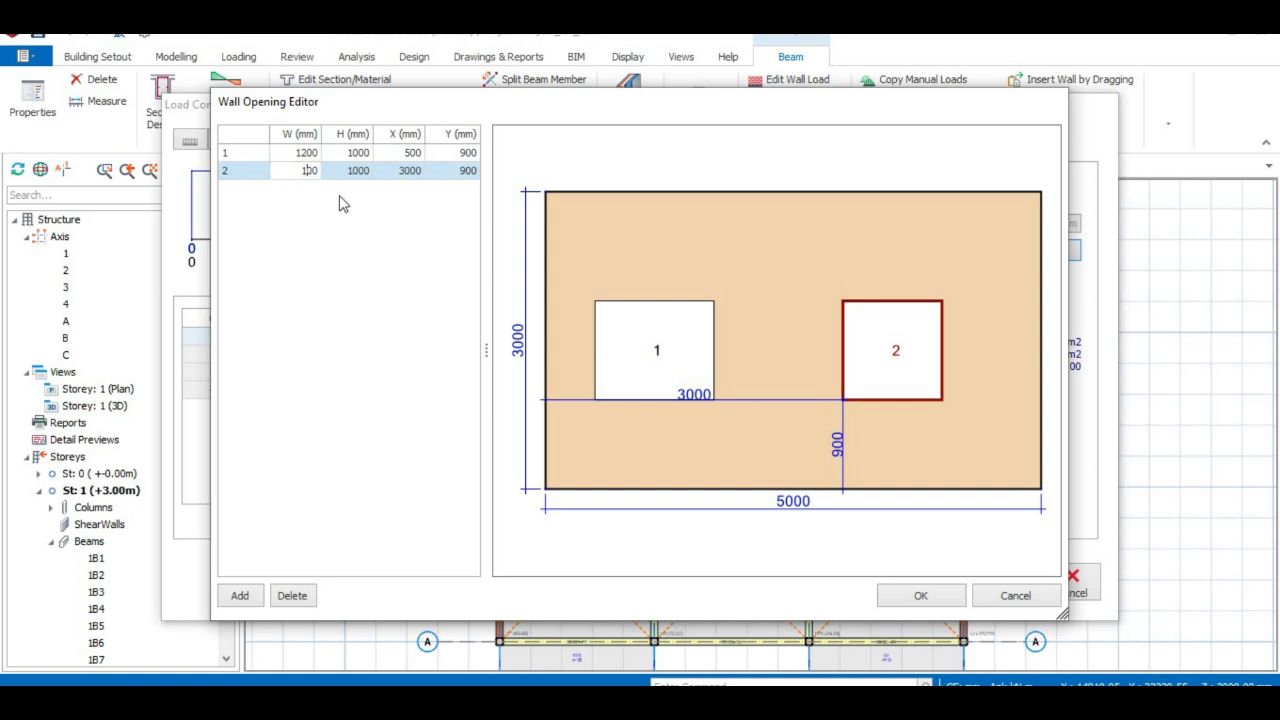
pyautogui.click(366, 253)
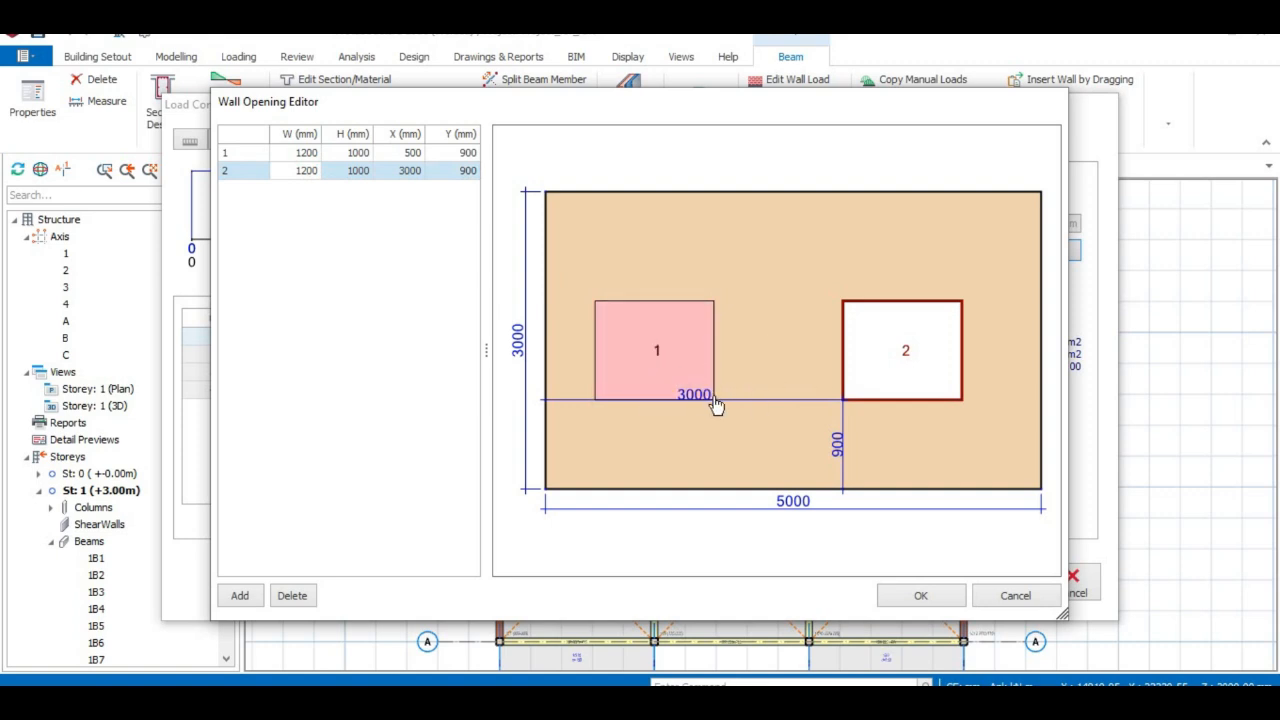
pyautogui.click(413, 153)
pyautogui.click(413, 152)
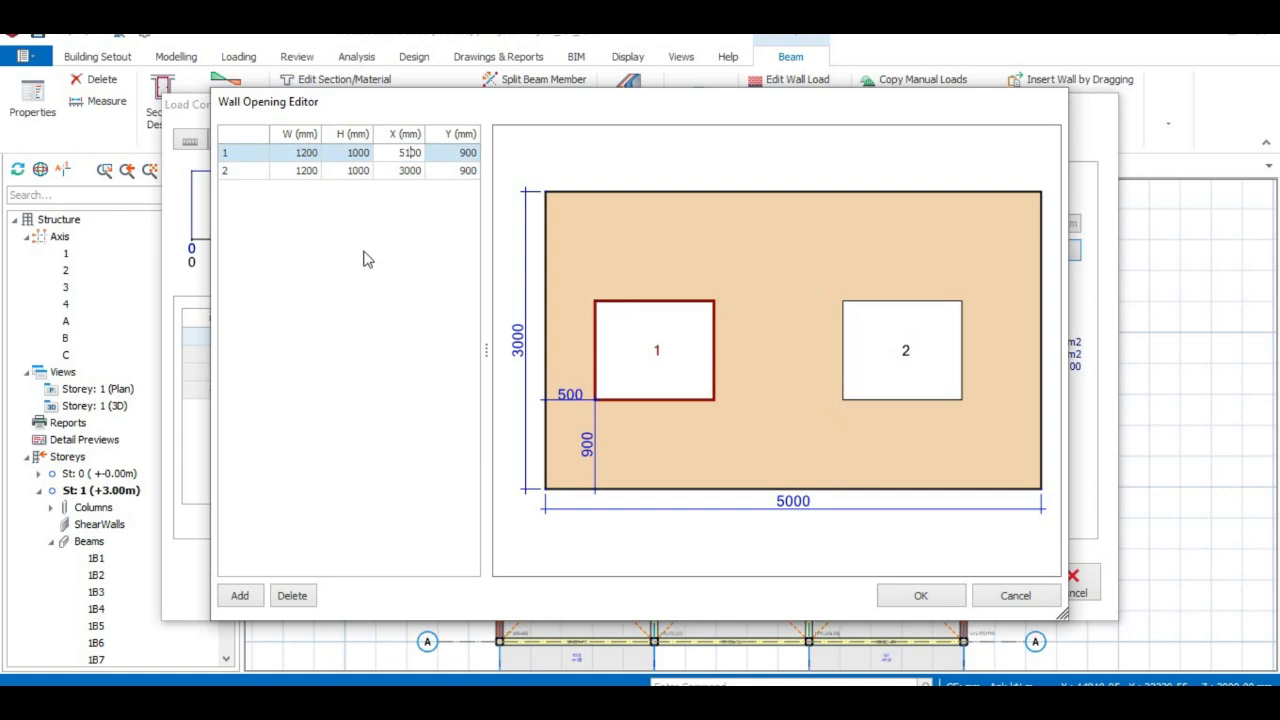
# Move the first window to X 1000 mm, trying 1500 before settling on 1000.
pyautogui.click(374, 352)
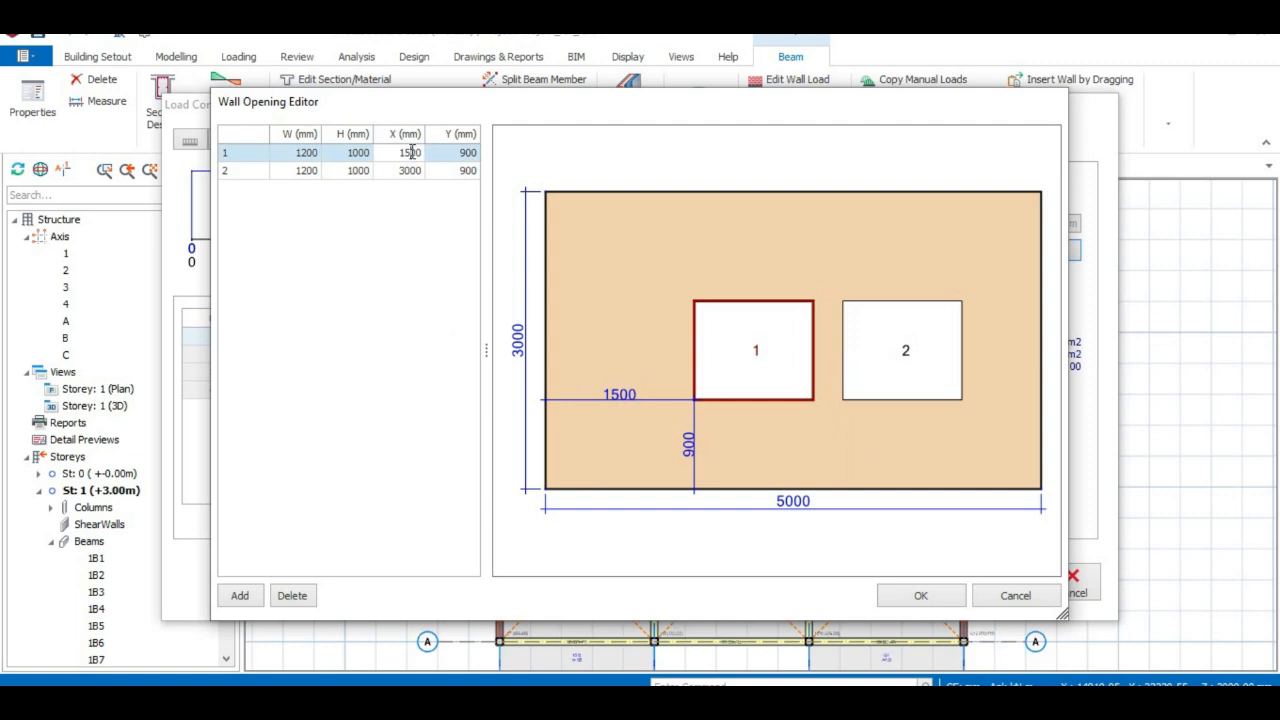
pyautogui.write('0')
pyautogui.click(316, 247)
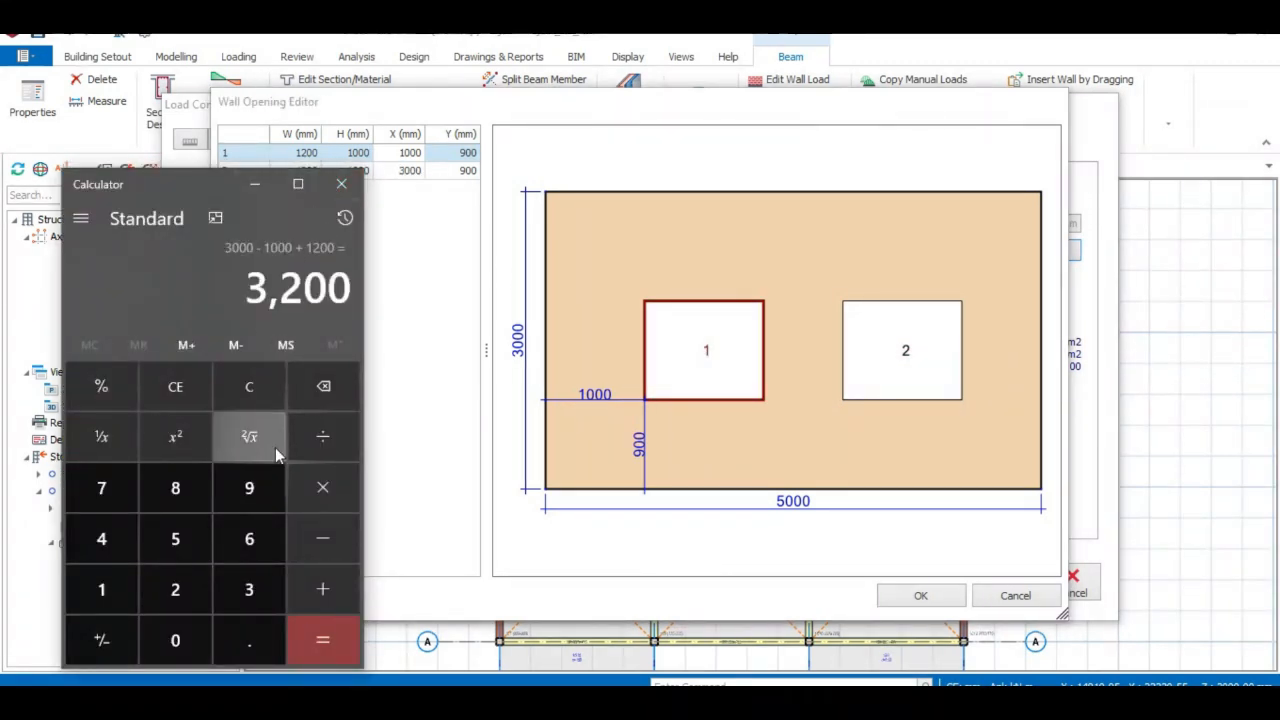
# In Calculator, compute 3000 − 2200 = 800 after clearing a false start.
pyautogui.click(249, 387)
pyautogui.click(245, 580)
pyautogui.doubleClick(193, 643)
pyautogui.click(193, 643)
pyautogui.click(305, 548)
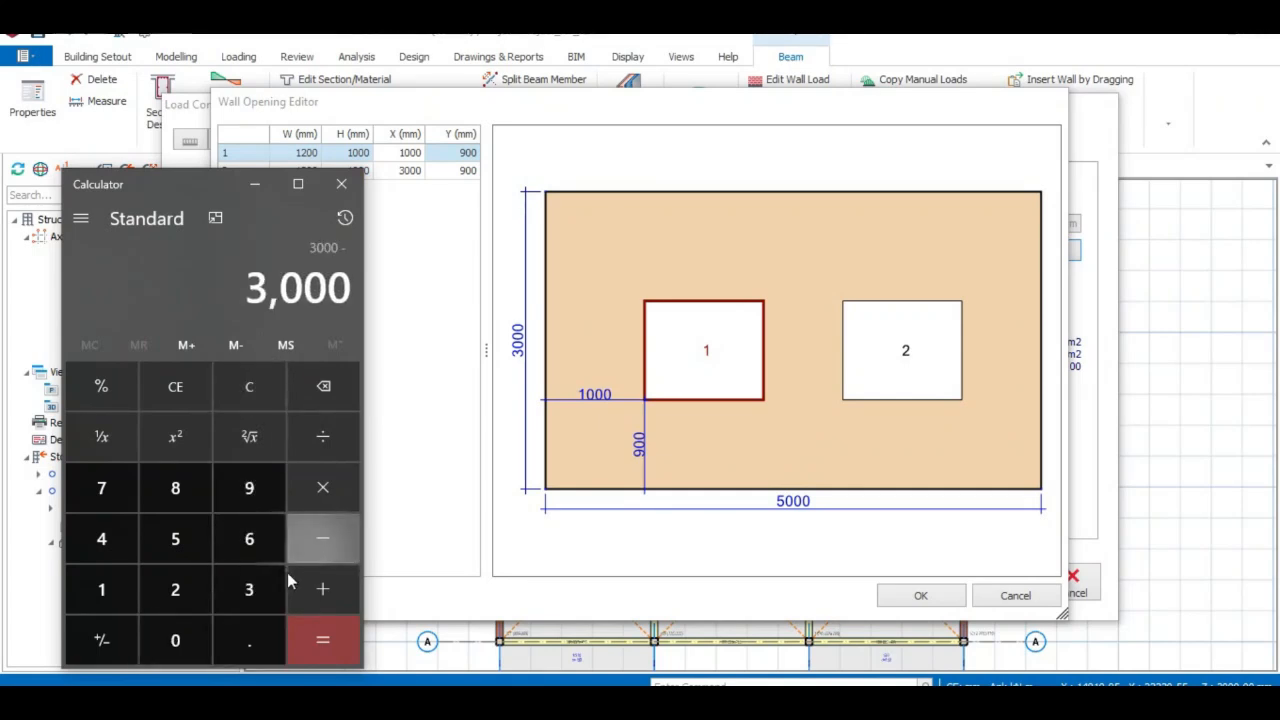
pyautogui.click(177, 593)
pyautogui.click(177, 640)
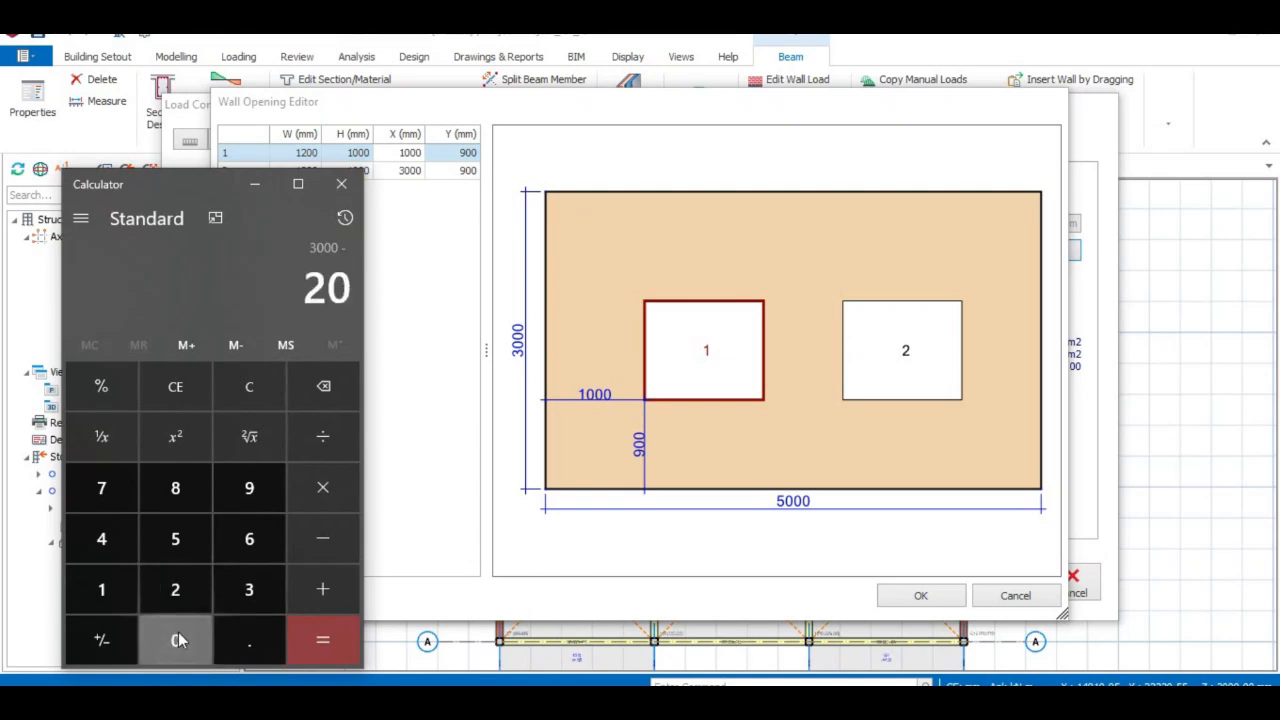
pyautogui.click(249, 388)
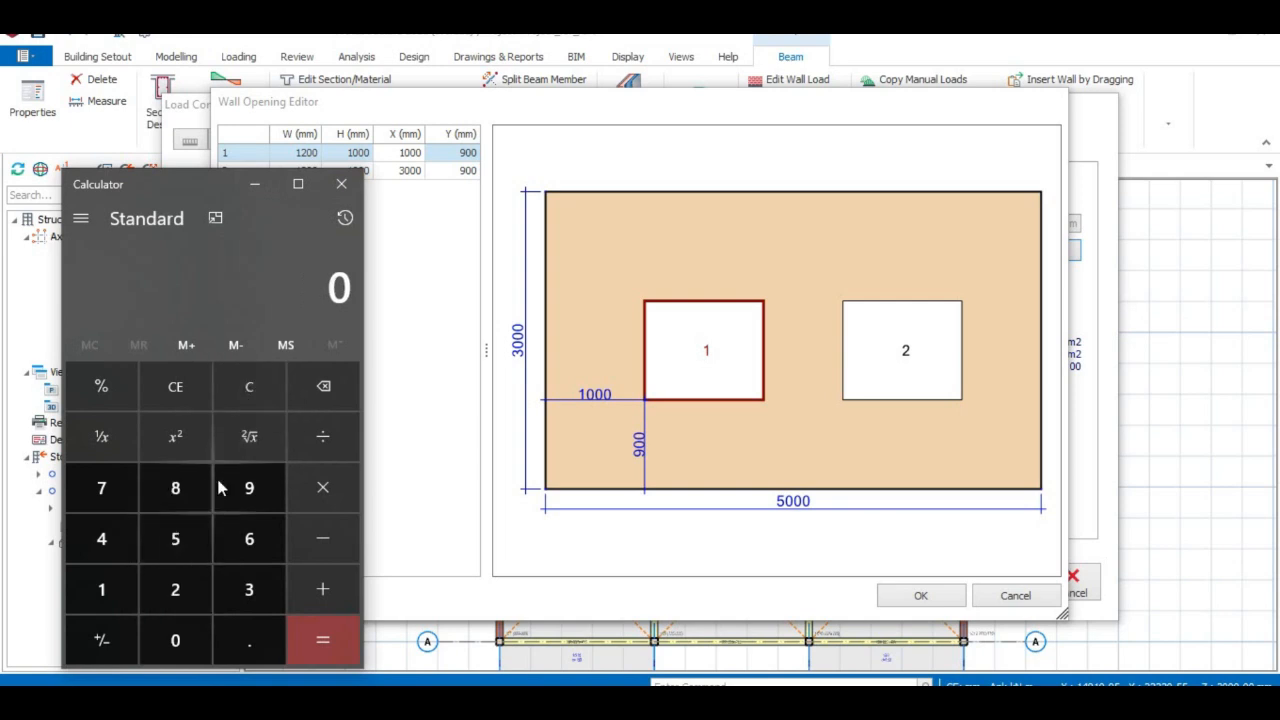
pyautogui.click(244, 582)
pyautogui.doubleClick(183, 638)
pyautogui.click(183, 638)
pyautogui.click(322, 538)
pyautogui.click(177, 592)
pyautogui.click(177, 594)
pyautogui.click(187, 637)
pyautogui.click(187, 637)
pyautogui.click(322, 640)
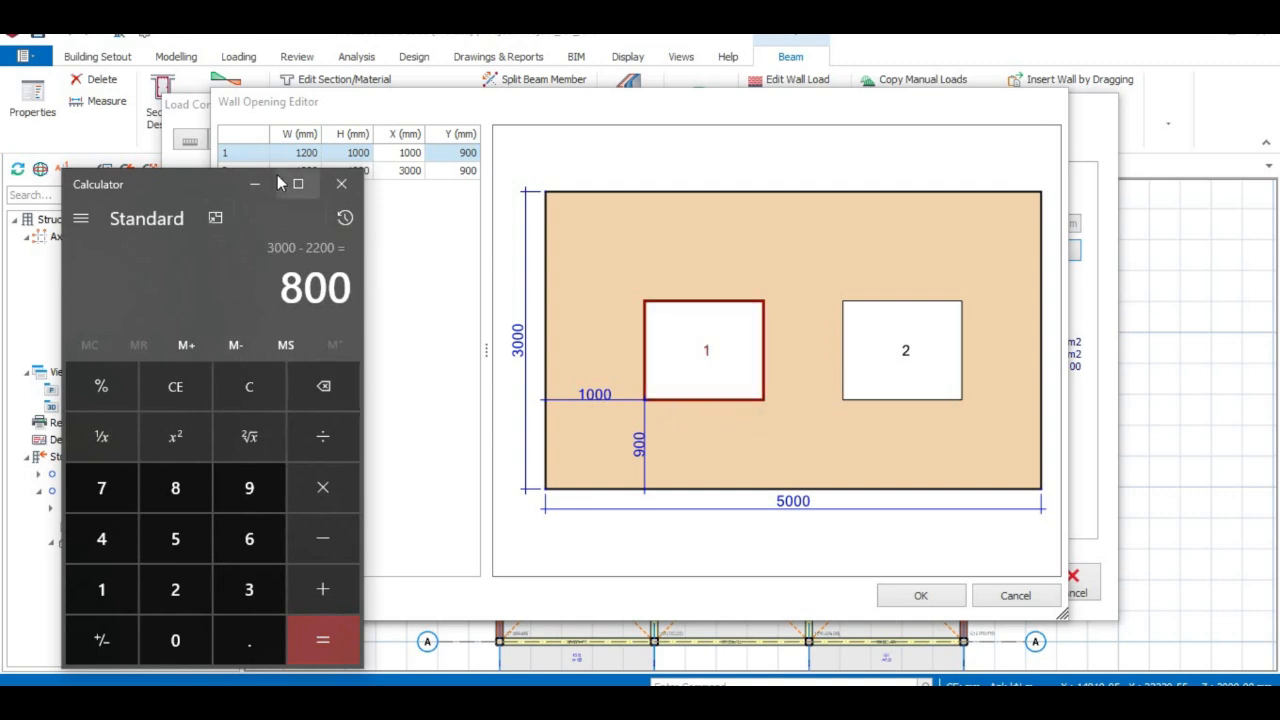
# Subtract 450 from 800 to get 350, then minimize Calculator.
pyautogui.click(323, 556)
pyautogui.click(104, 536)
pyautogui.click(168, 536)
pyautogui.click(175, 640)
pyautogui.click(331, 650)
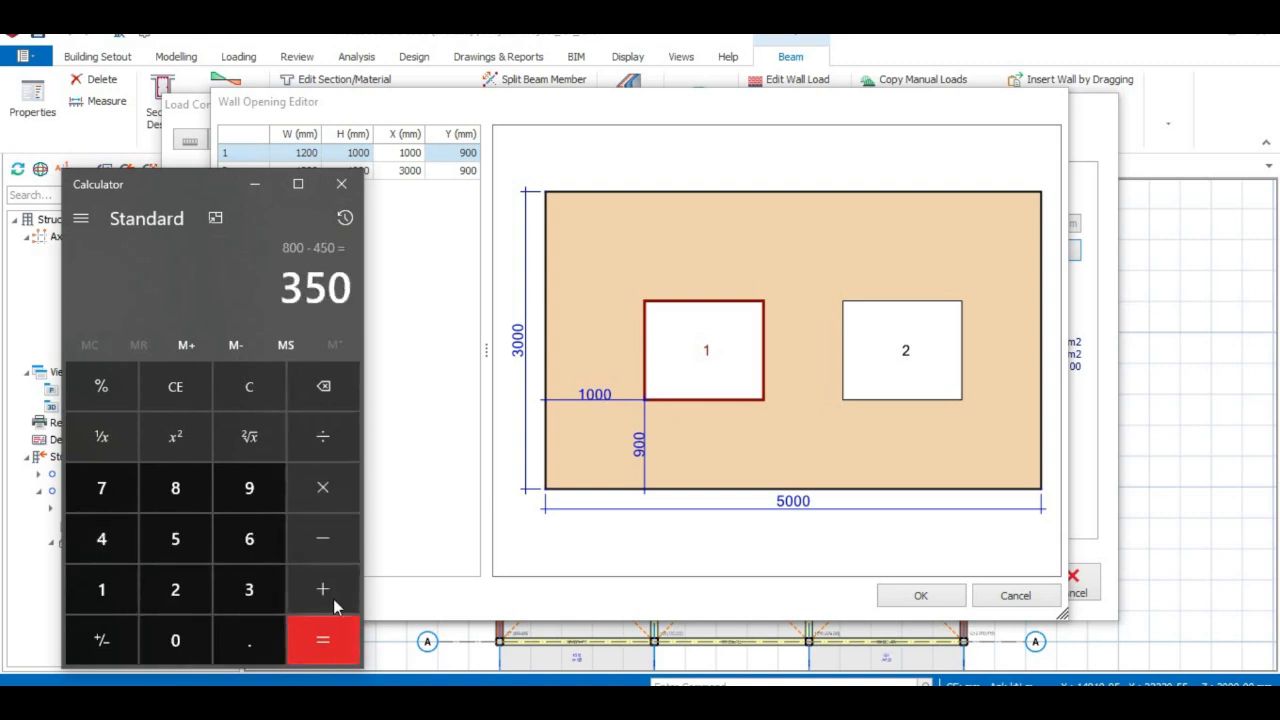
pyautogui.click(268, 190)
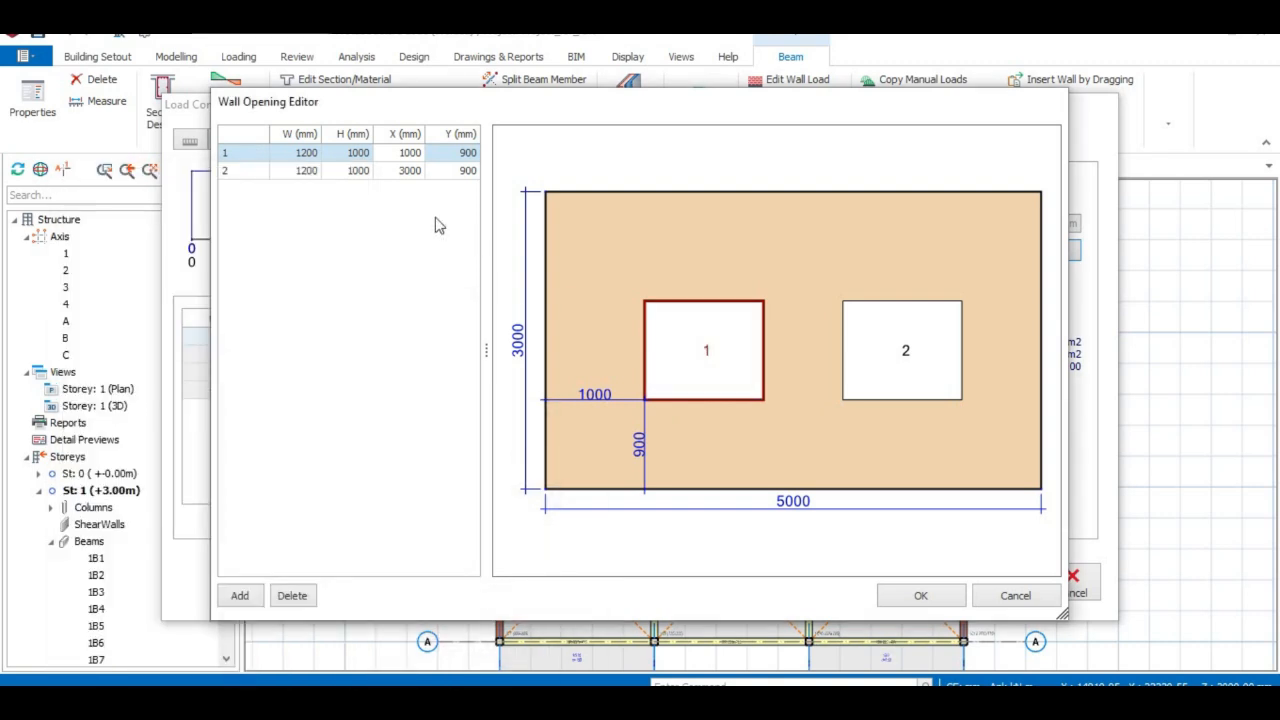
# Compute 3000 − 350 = 2650 in Calculator for opening 2's X position.
pyautogui.doubleClick(410, 172)
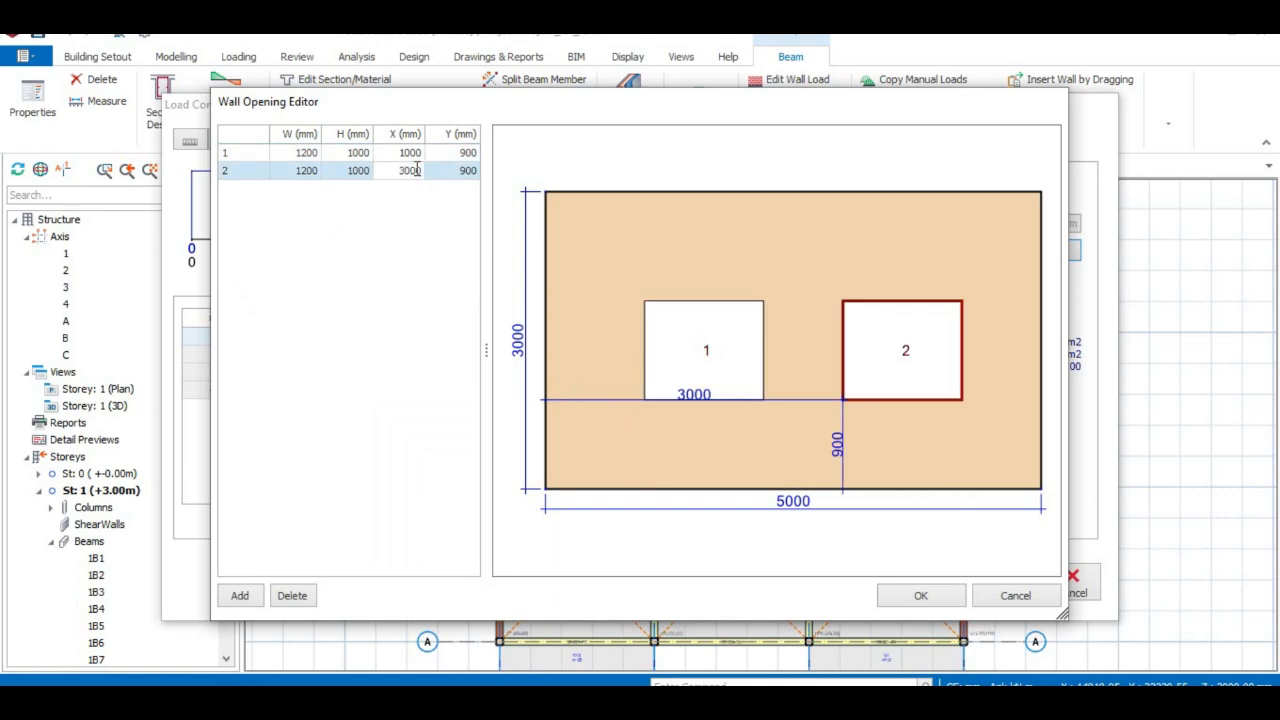
pyautogui.click(558, 703)
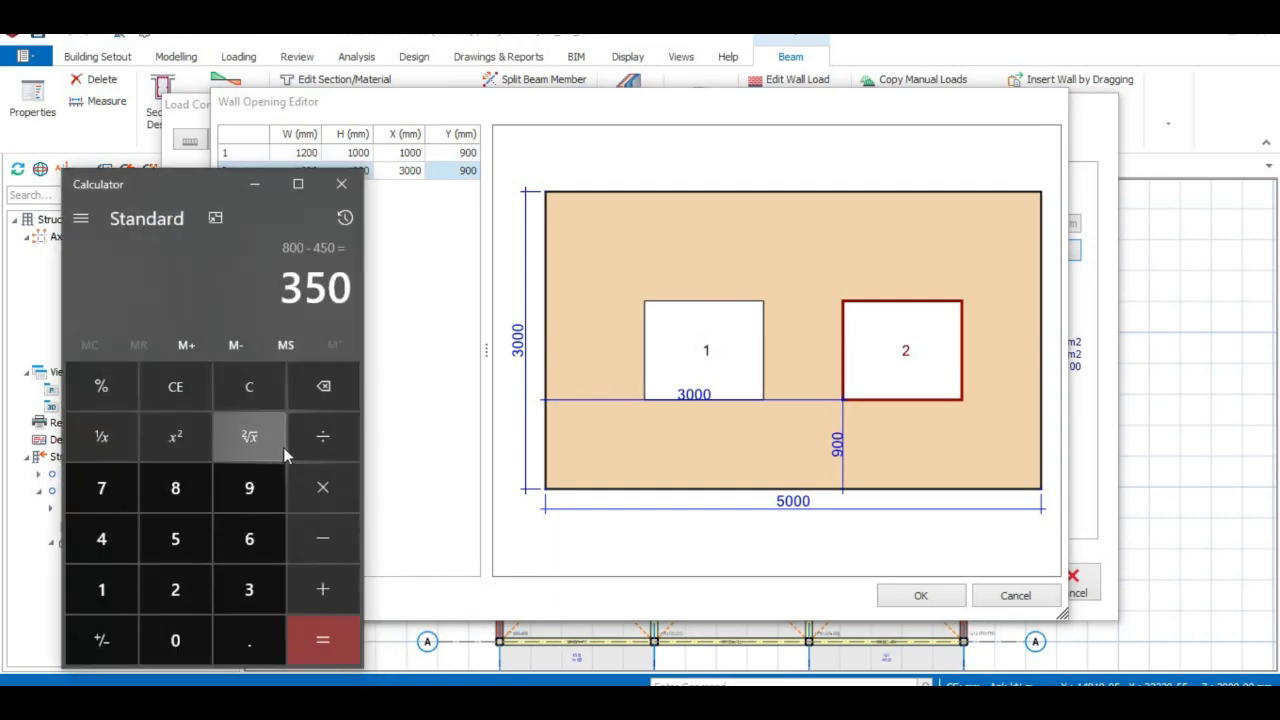
pyautogui.click(248, 399)
pyautogui.click(250, 593)
pyautogui.click(174, 650)
pyautogui.click(174, 650)
pyautogui.click(174, 650)
pyautogui.click(333, 550)
pyautogui.click(249, 589)
pyautogui.click(175, 539)
pyautogui.click(180, 640)
pyautogui.click(322, 640)
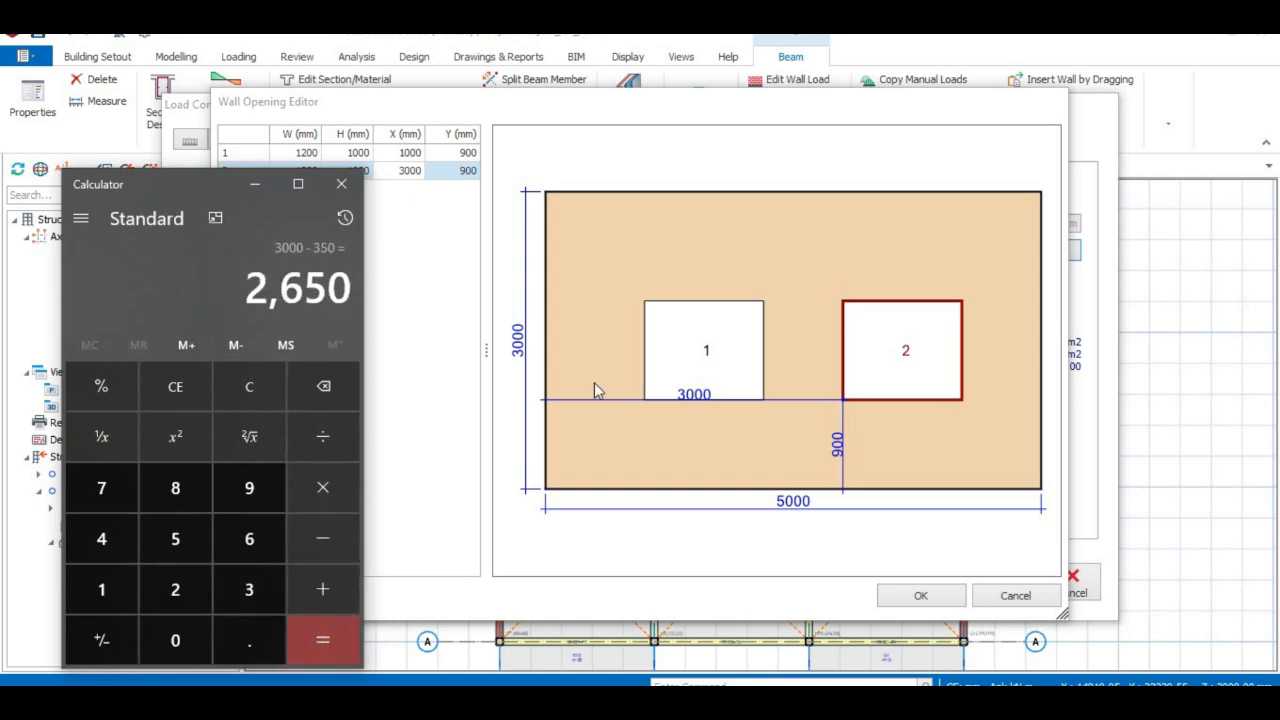
# Set opening 2's X to 2650 mm and confirm both wall openings.
pyautogui.click(262, 188)
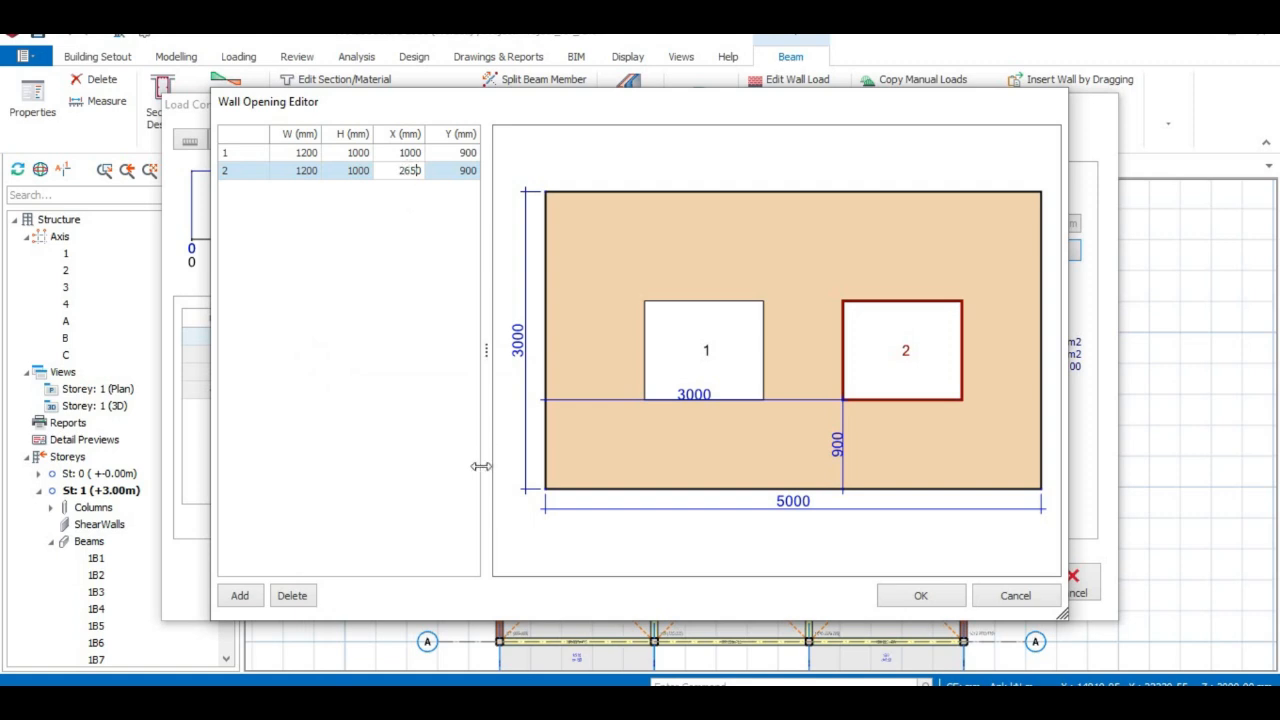
pyautogui.click(584, 544)
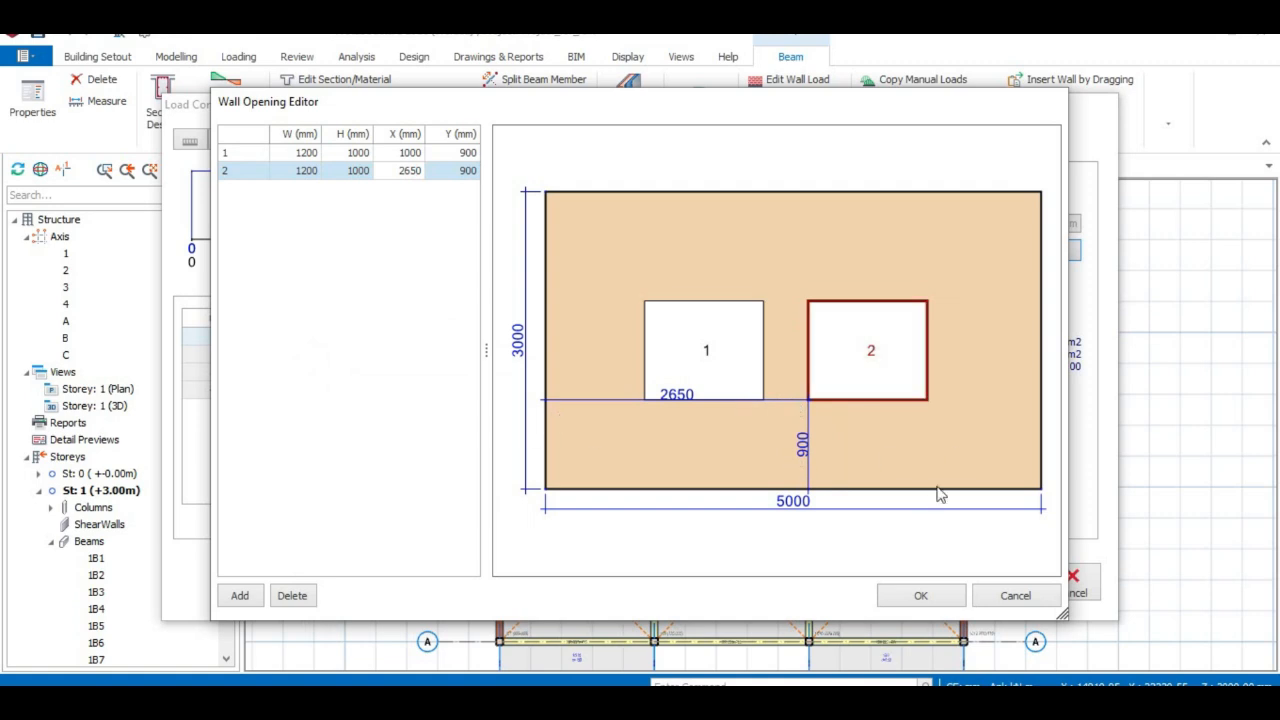
pyautogui.click(921, 596)
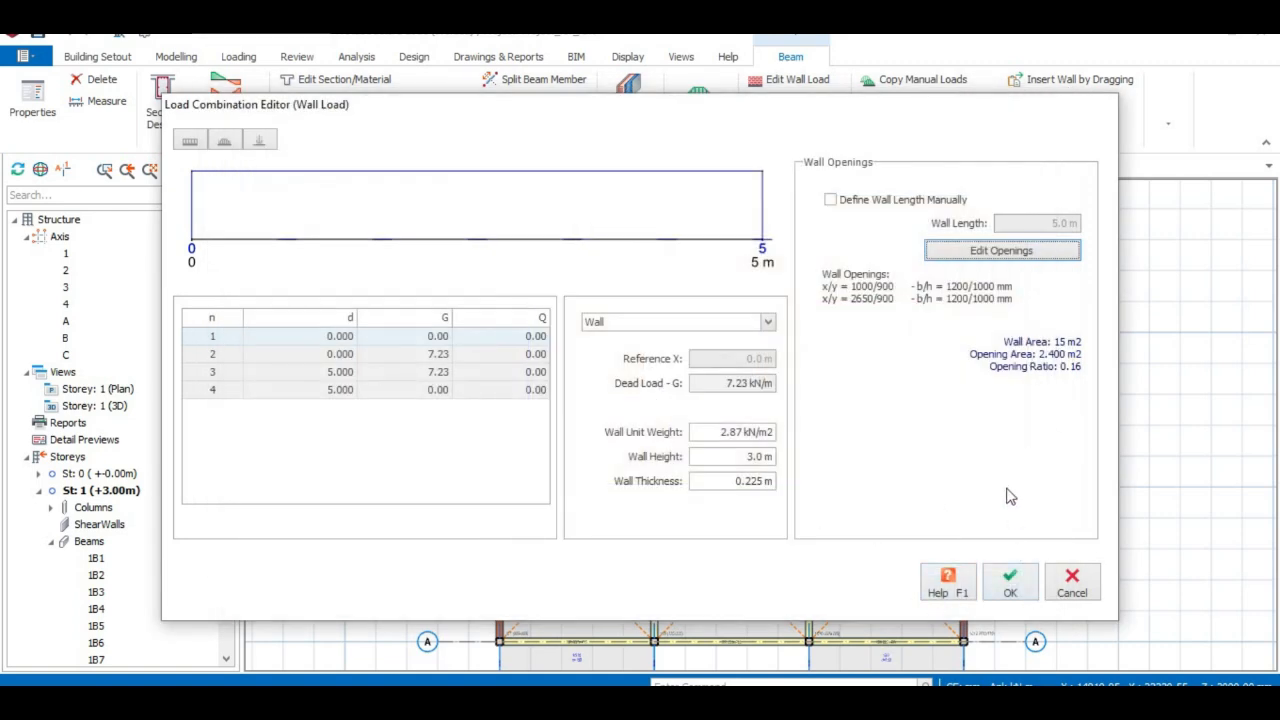
# Confirm the wall load, then copy it from the left edge beam in the storey 1 3D view.
pyautogui.click(1020, 588)
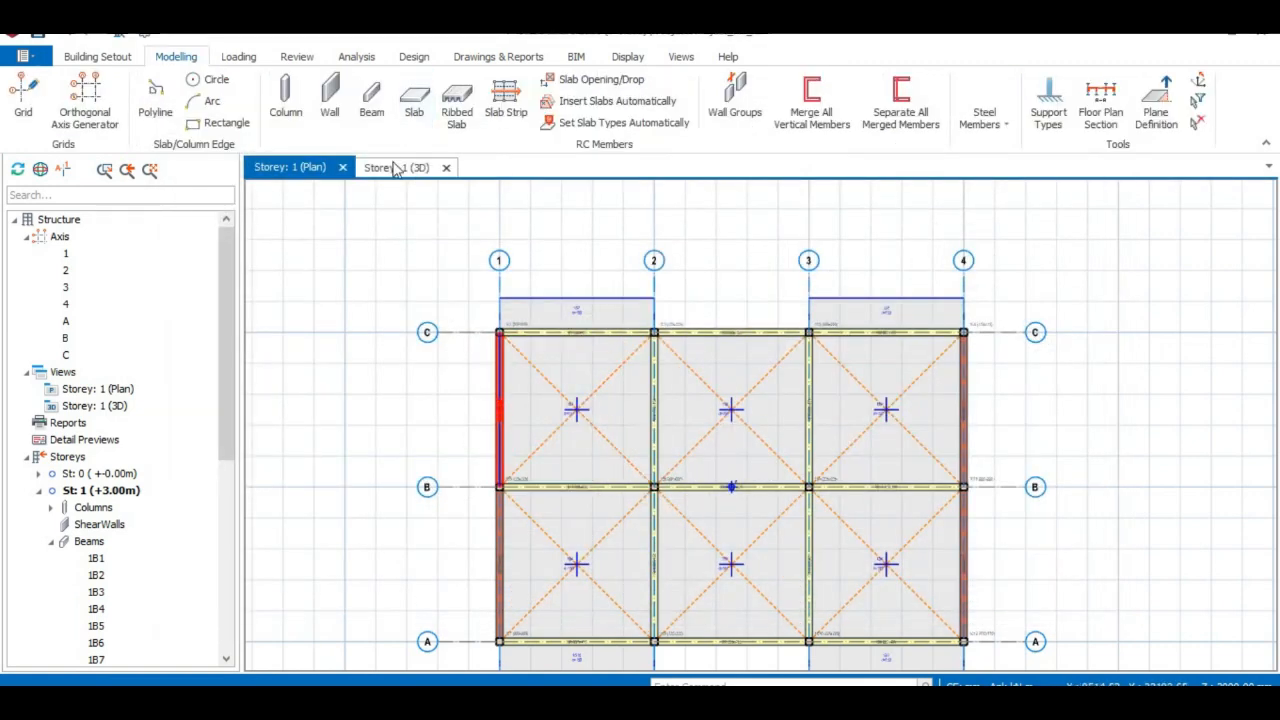
pyautogui.click(394, 168)
pyautogui.moveTo(566, 437); pyautogui.dragTo(775, 390, button='middle')
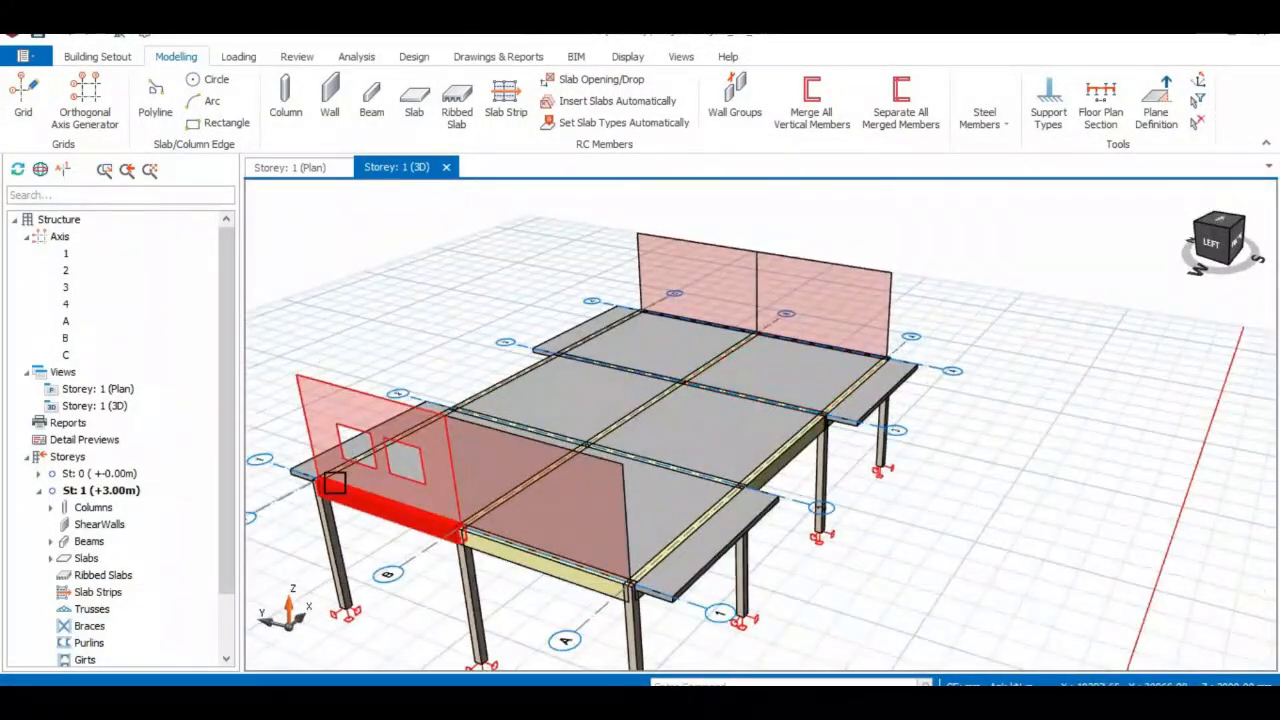
pyautogui.click(366, 505)
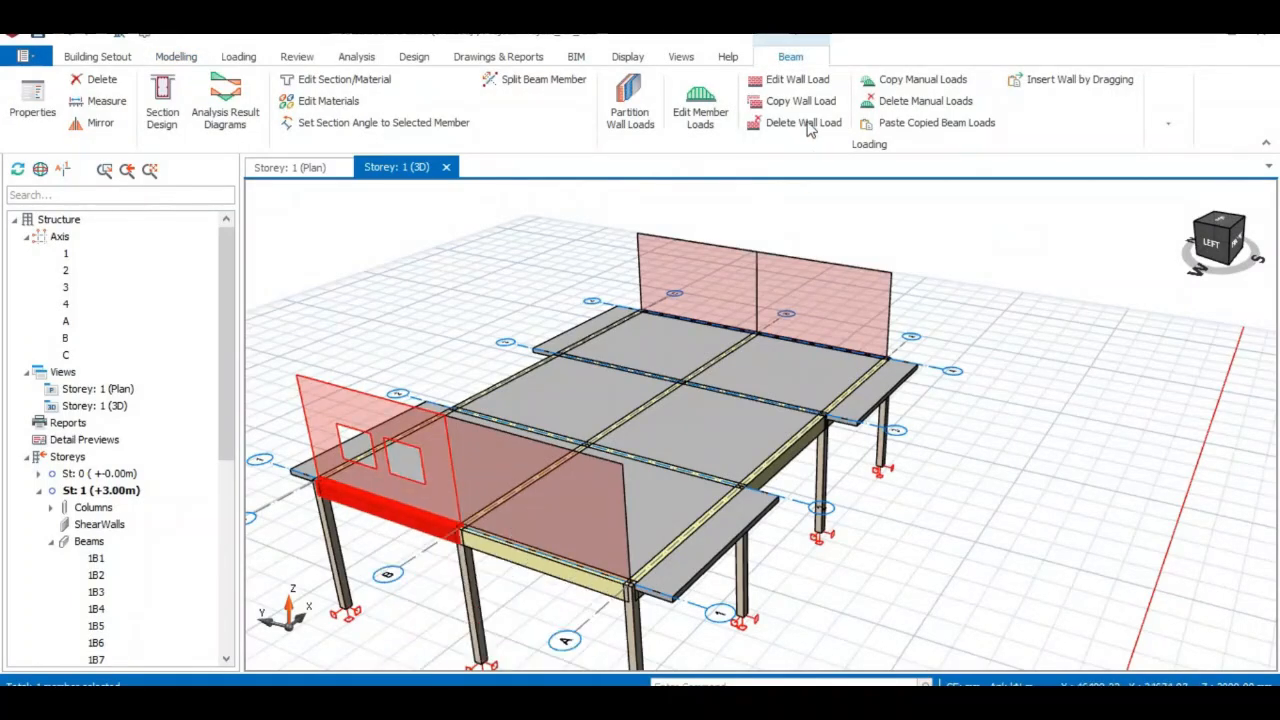
pyautogui.click(795, 101)
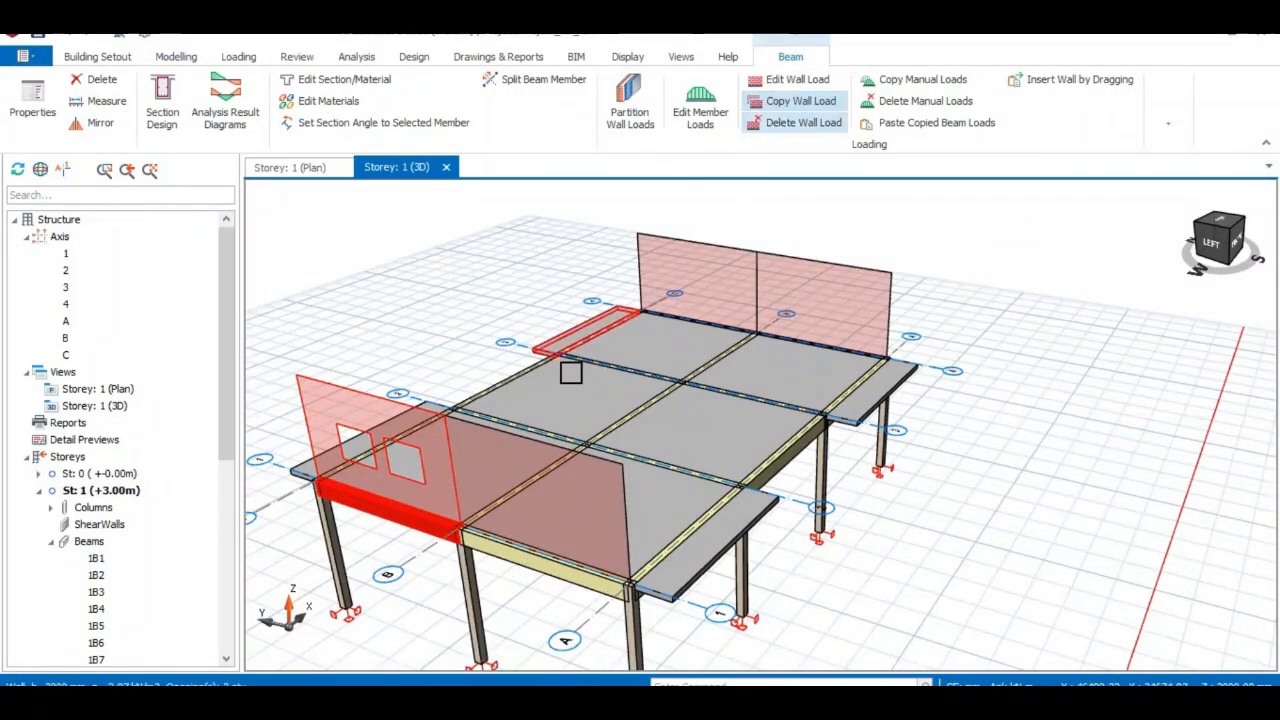
# Select beams 1B5 and 1B4 to receive the copied wall load.
pyautogui.click(517, 557)
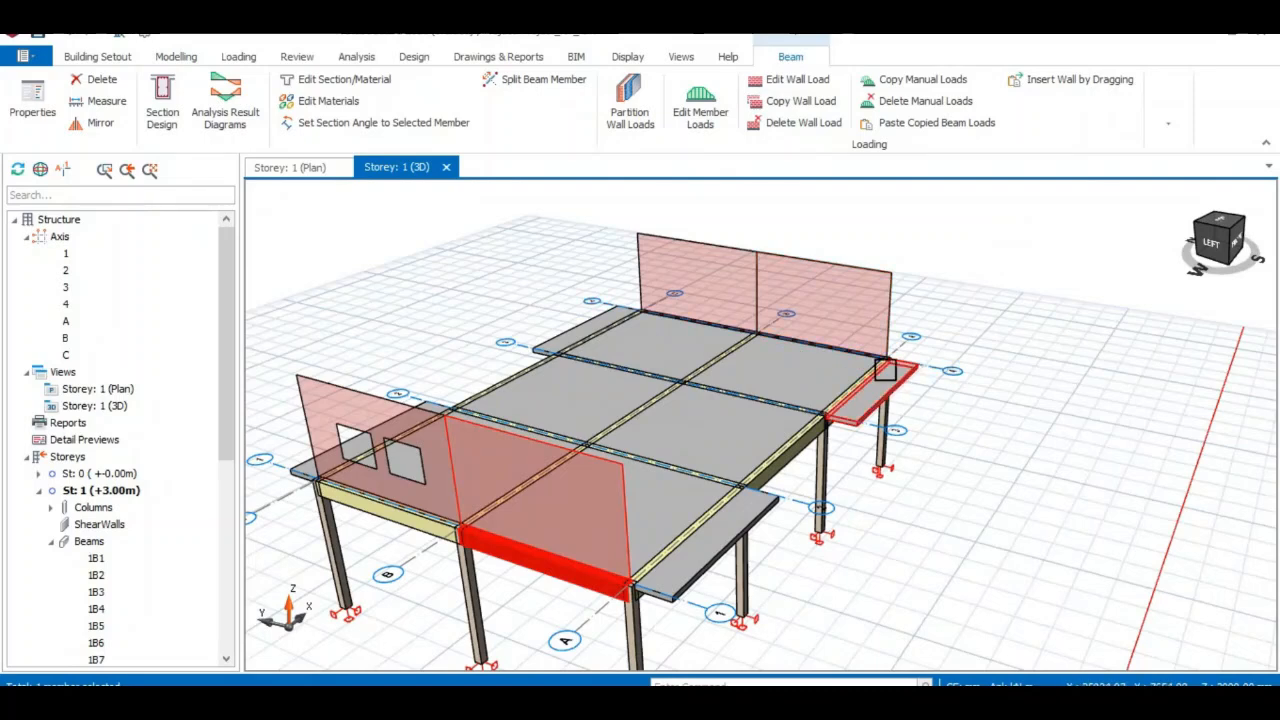
pyautogui.click(866, 341)
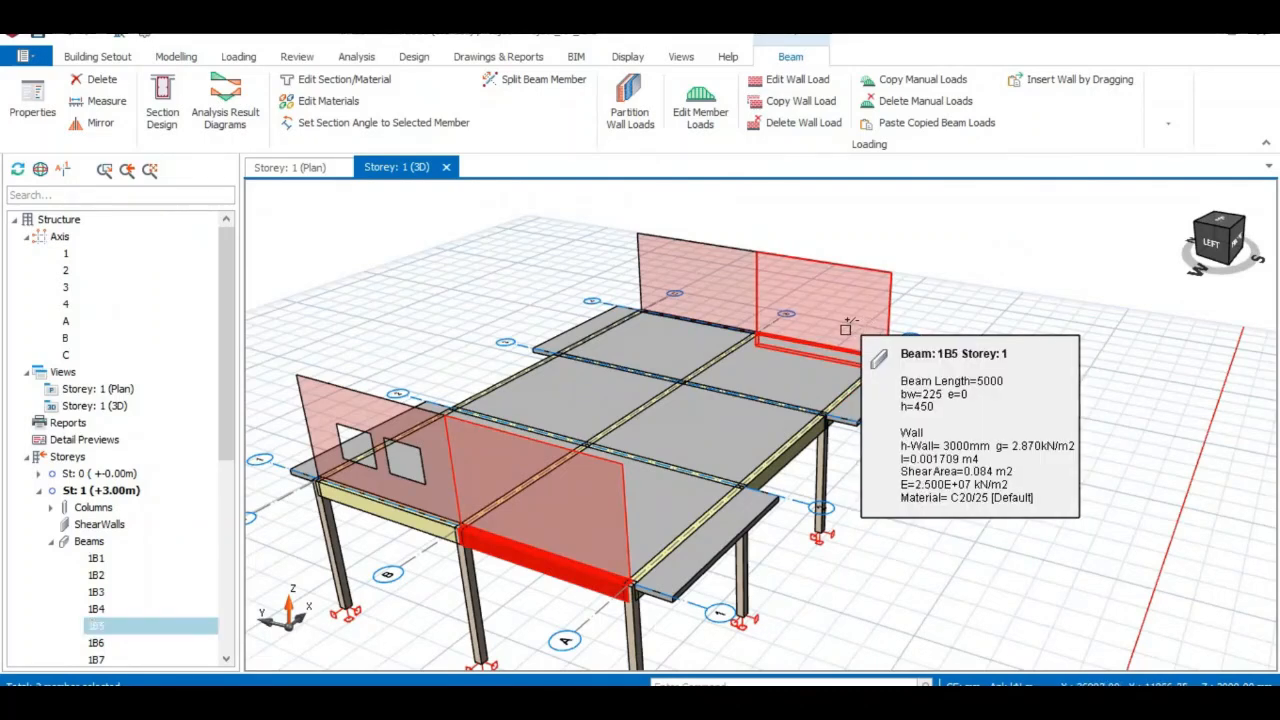
pyautogui.click(718, 317)
# Paste the copied wall load and its window openings onto beams 1B4 and 1B5, replacing their loads.
pyautogui.rightClick(726, 313)
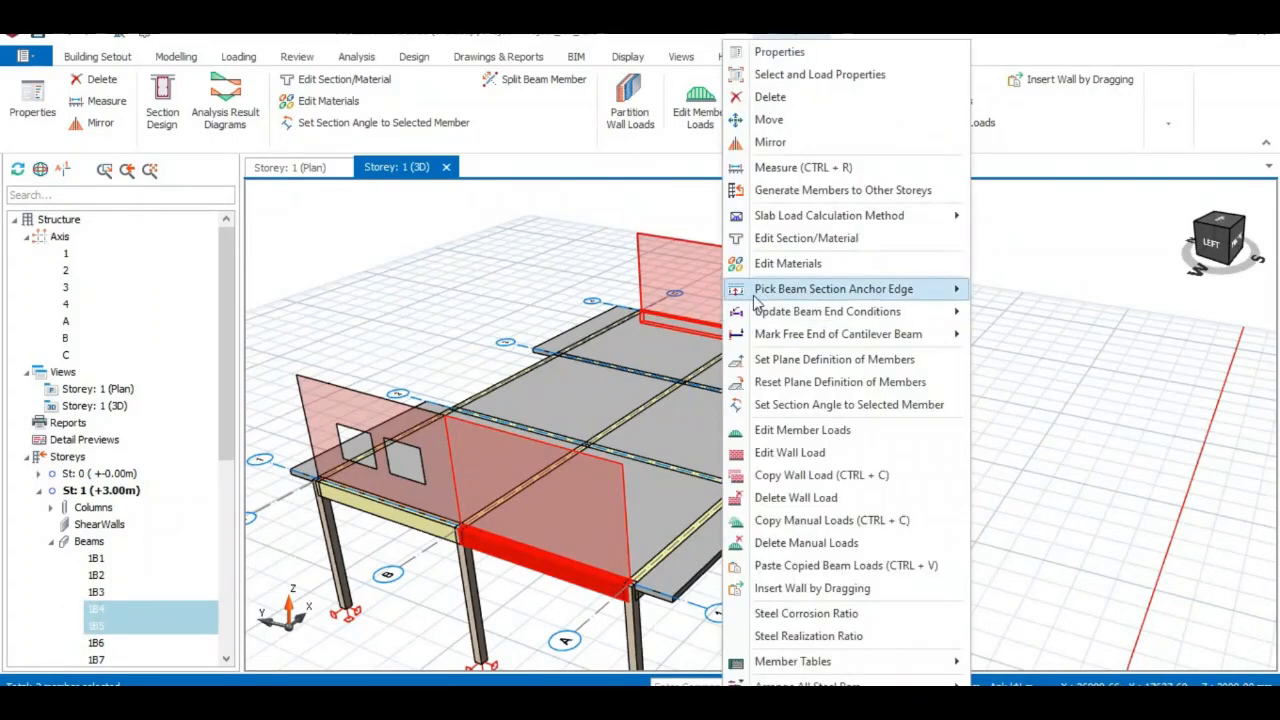
pyautogui.click(815, 573)
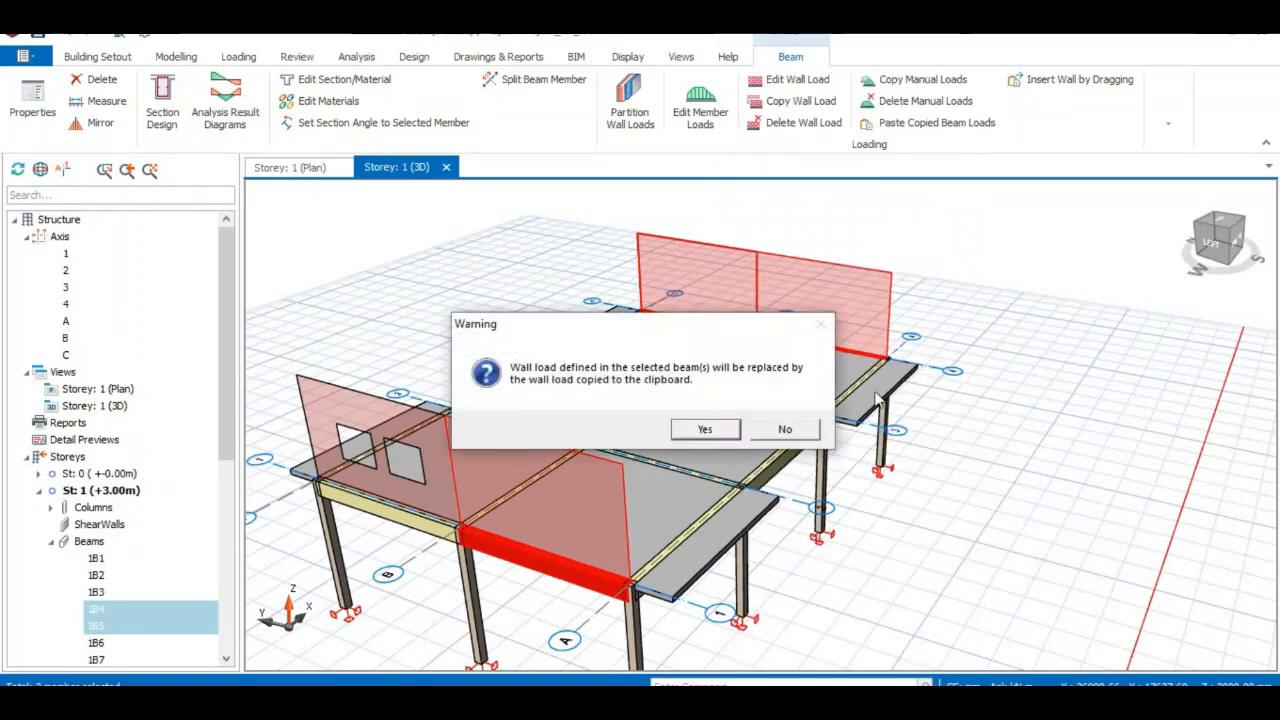
pyautogui.click(703, 429)
pyautogui.click(690, 431)
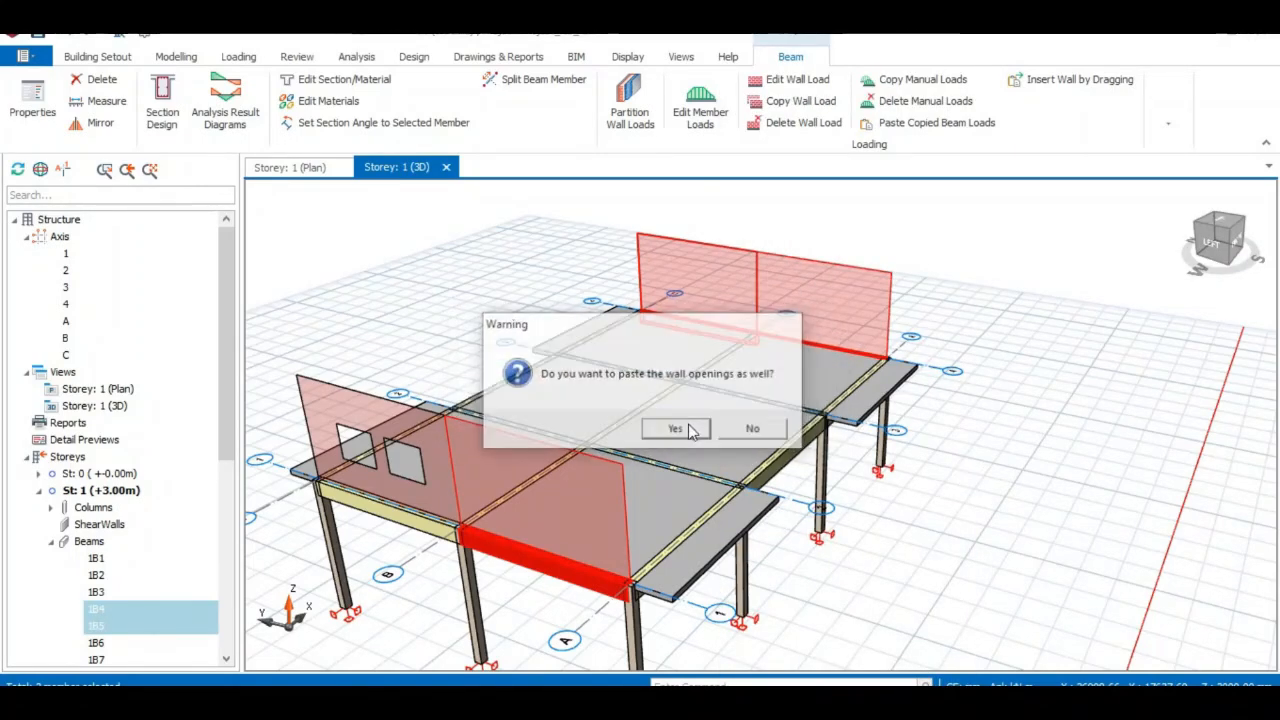
pyautogui.press('Escape')
pyautogui.moveTo(1100, 431); pyautogui.dragTo(957, 458, button='middle')
pyautogui.scroll(-1, 967, 464)
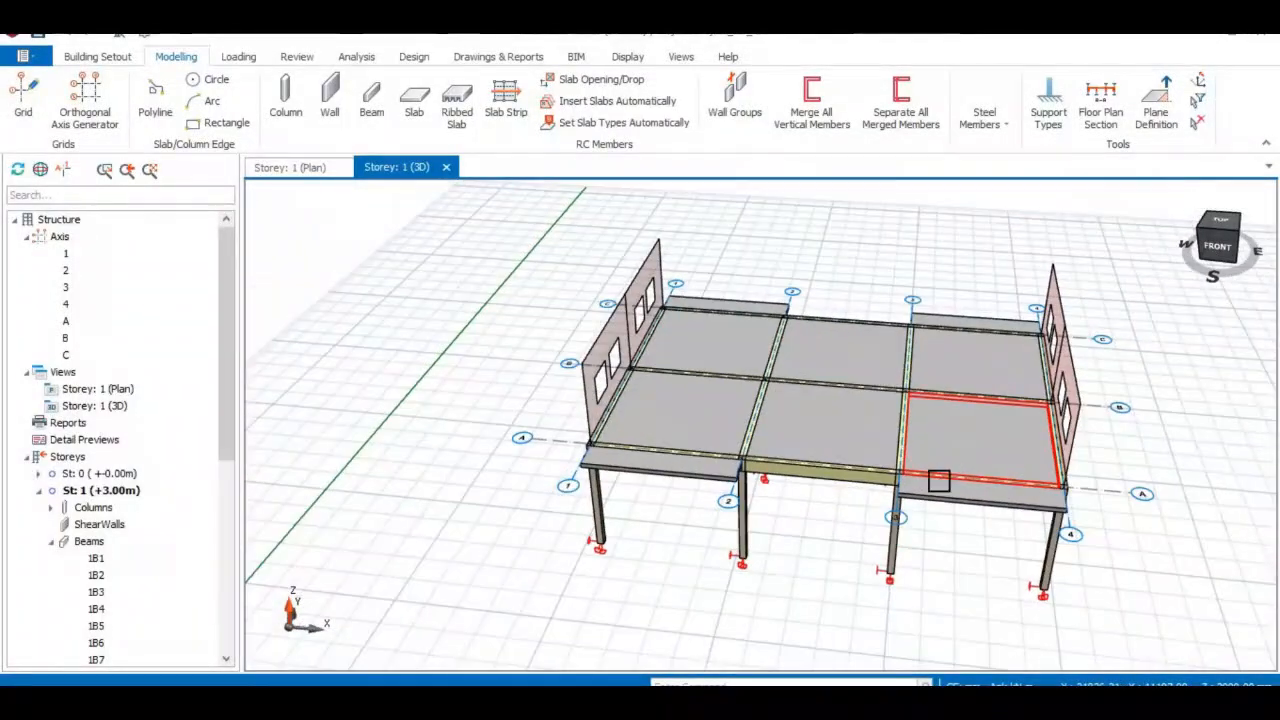
pyautogui.moveTo(706, 528); pyautogui.dragTo(694, 527, button='middle')
# In the storey 1 plan, open Edit Wall Load for beam 1B1 on axis C.
pyautogui.click(290, 172)
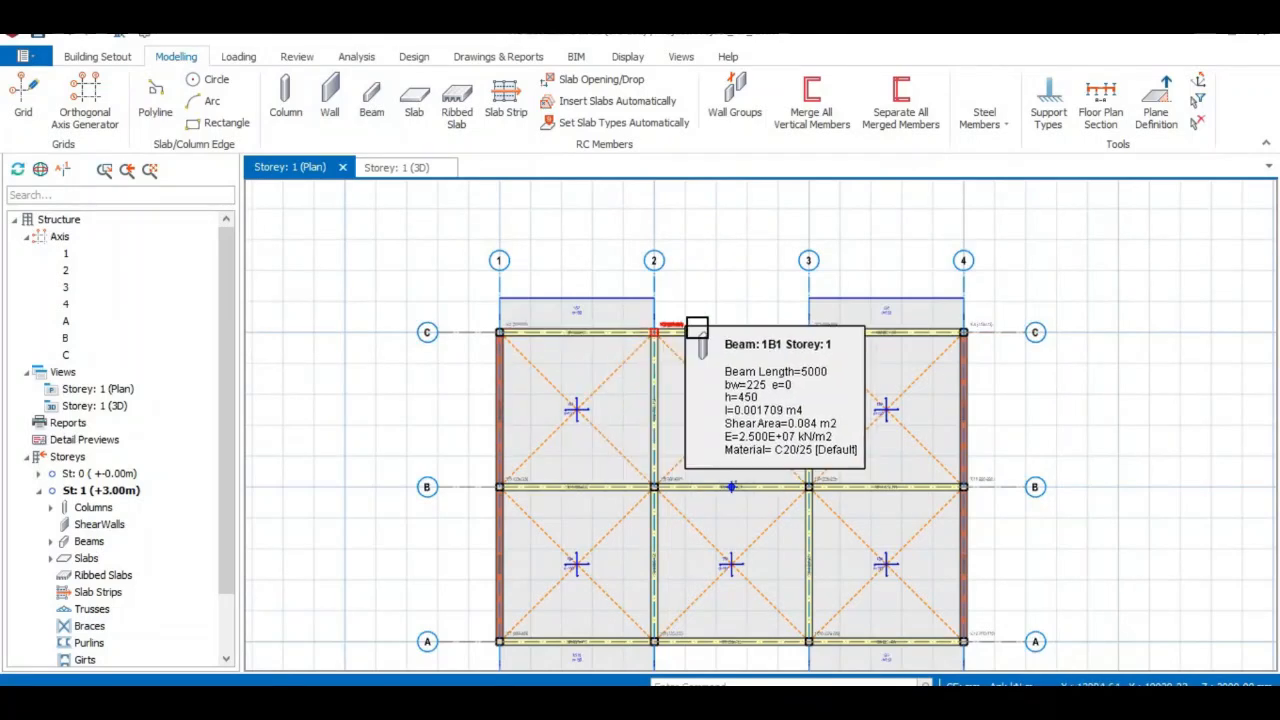
pyautogui.click(588, 341)
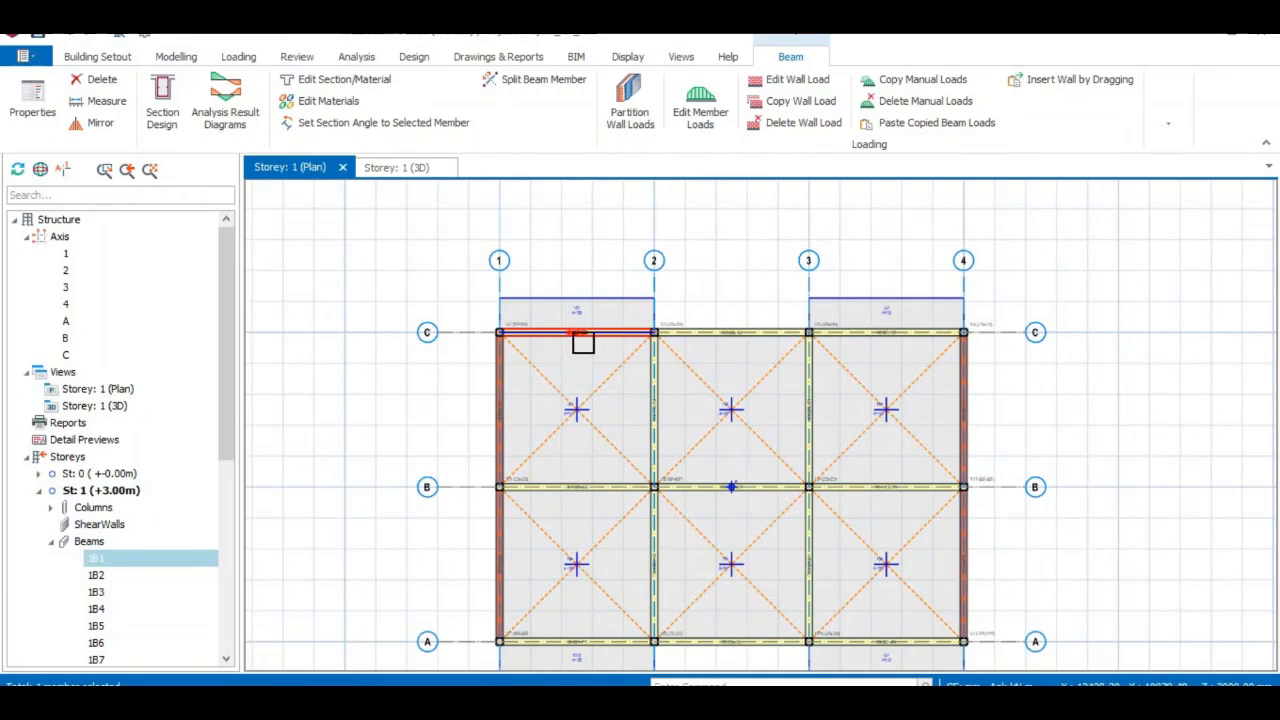
pyautogui.moveTo(583, 343)
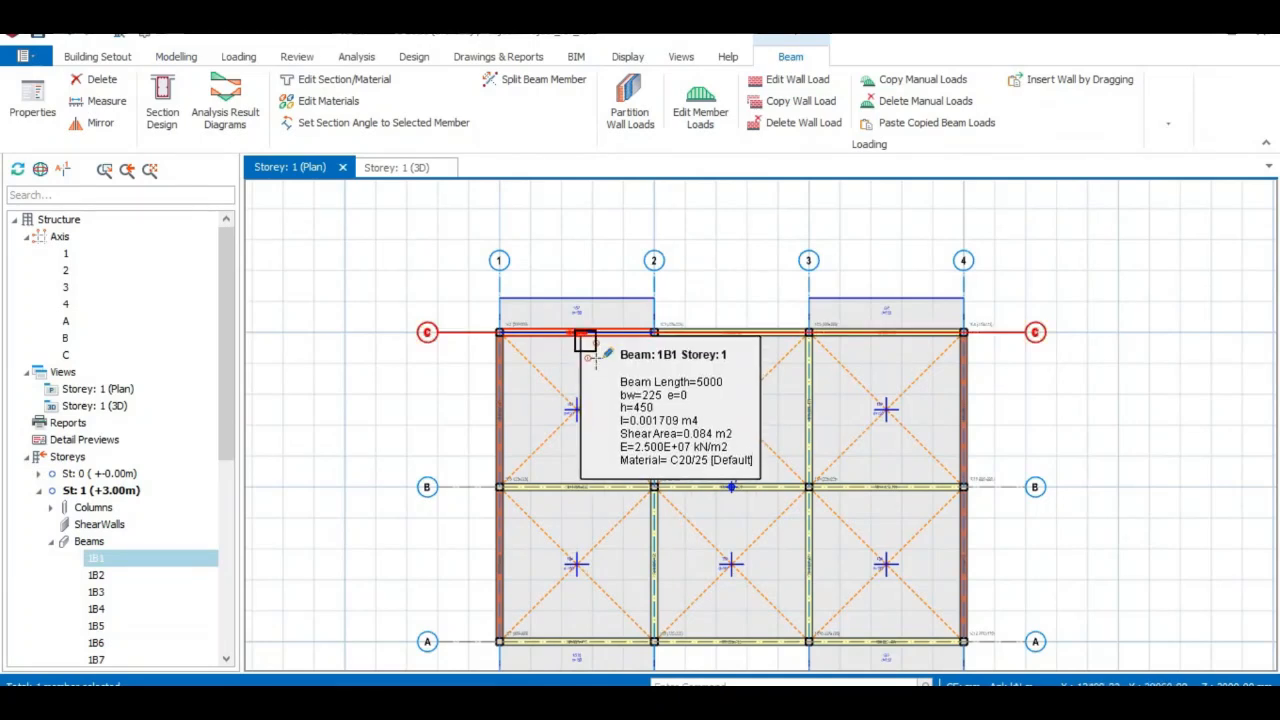
pyautogui.rightClick(585, 342)
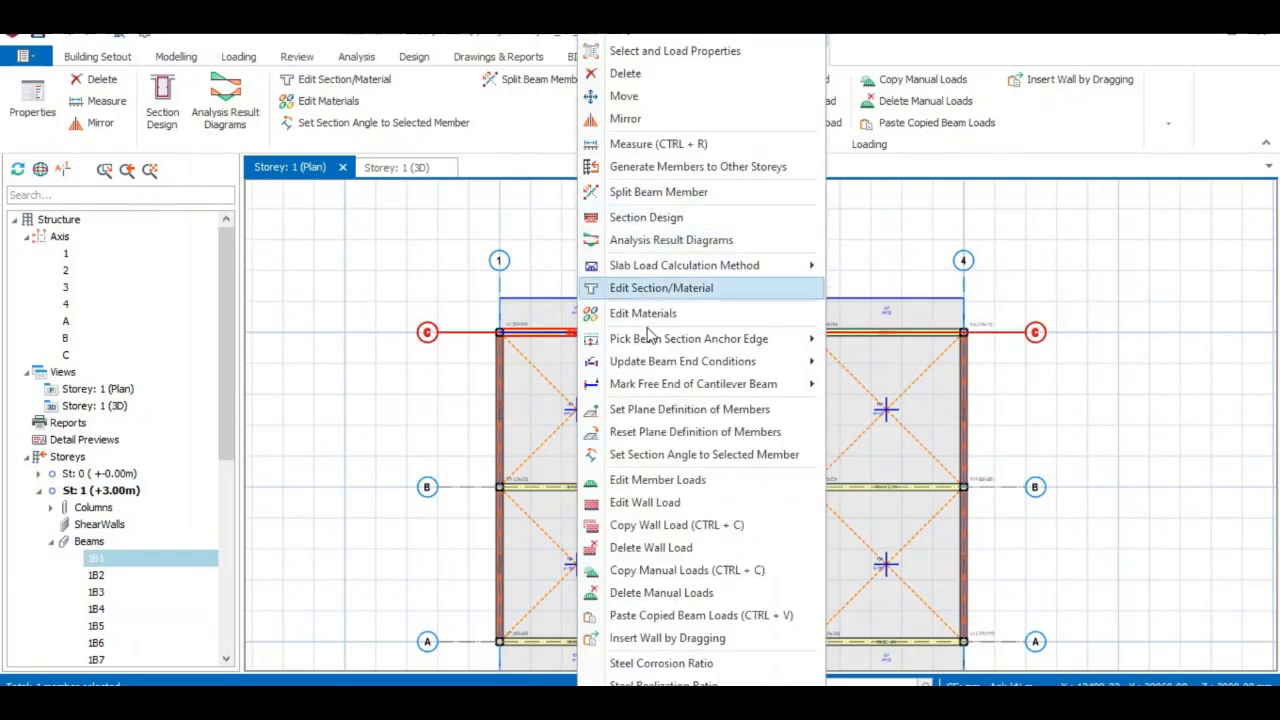
pyautogui.click(569, 338)
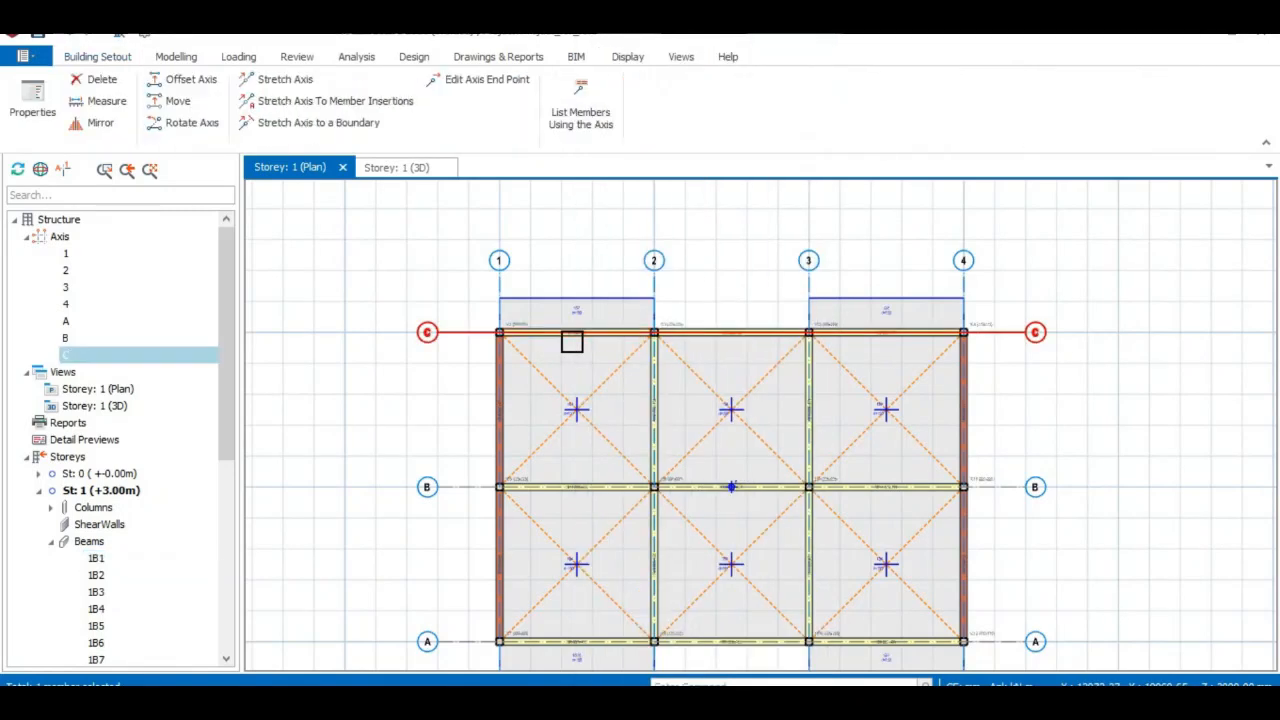
pyautogui.click(591, 340)
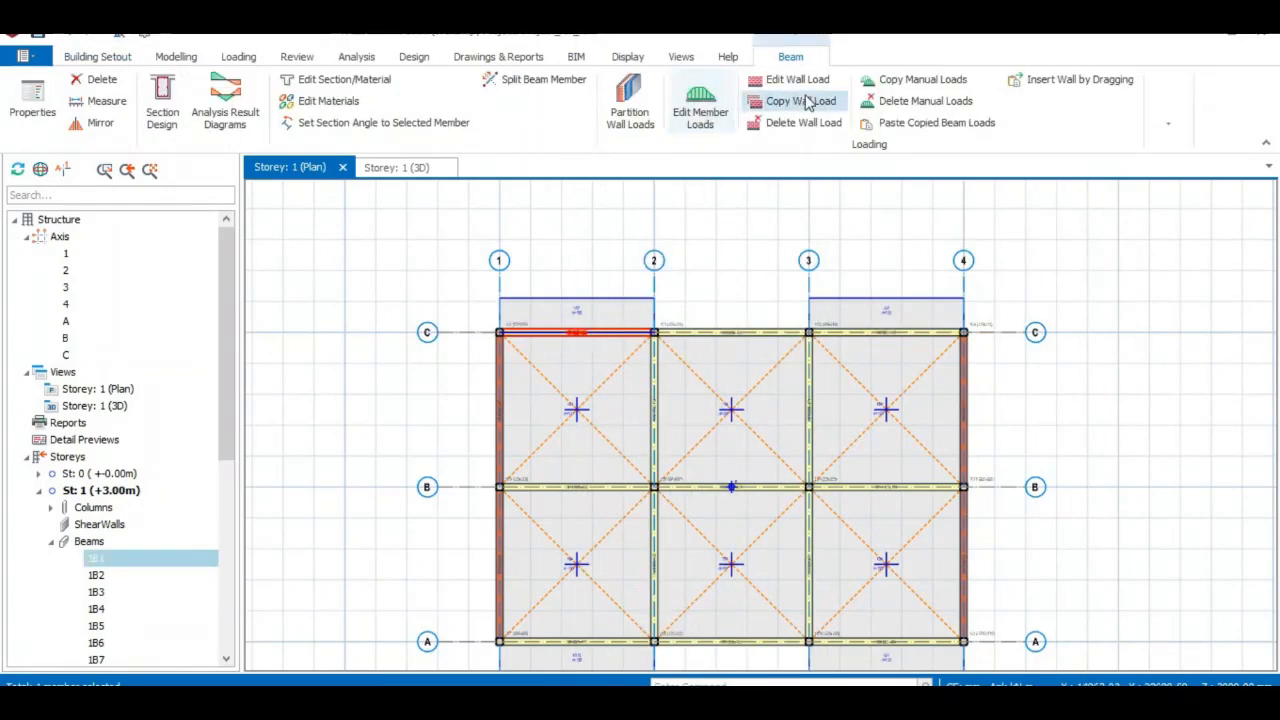
pyautogui.click(785, 80)
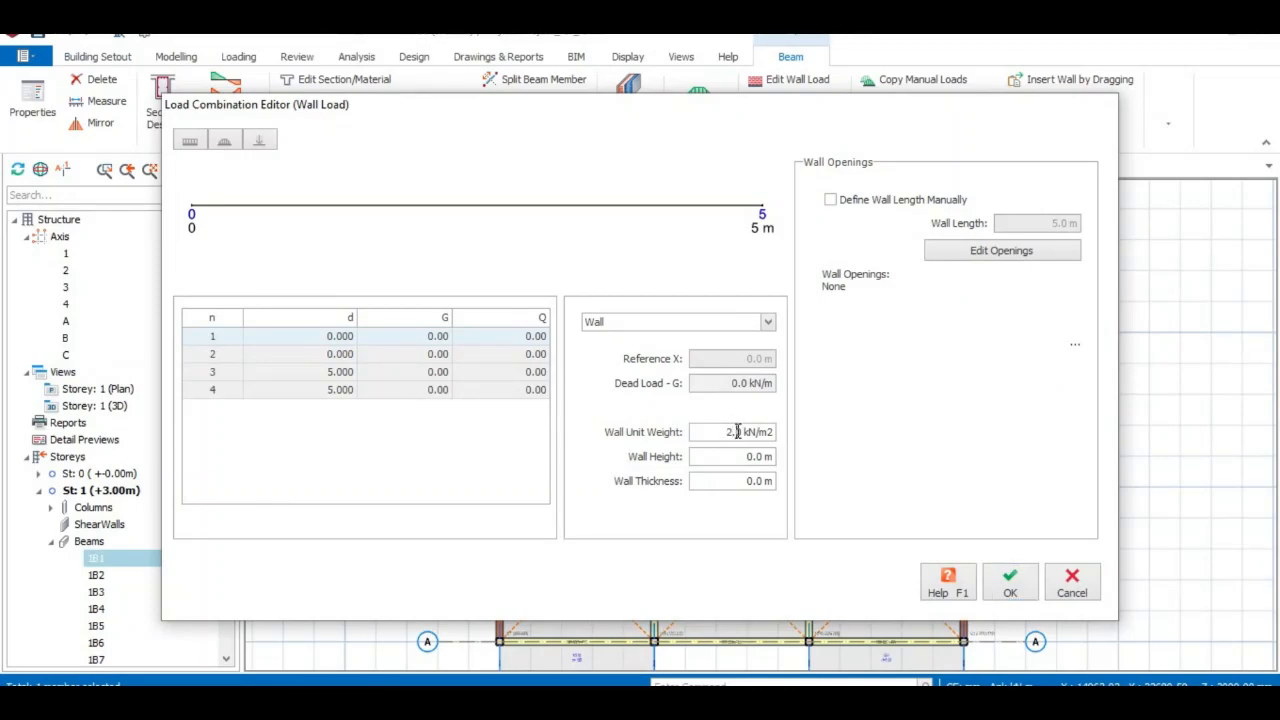
# Give beam 1B1's wall unit weight 2.87, height 3.0 m and thickness 0.225 m.
pyautogui.press('Tab')
pyautogui.press('Tab')
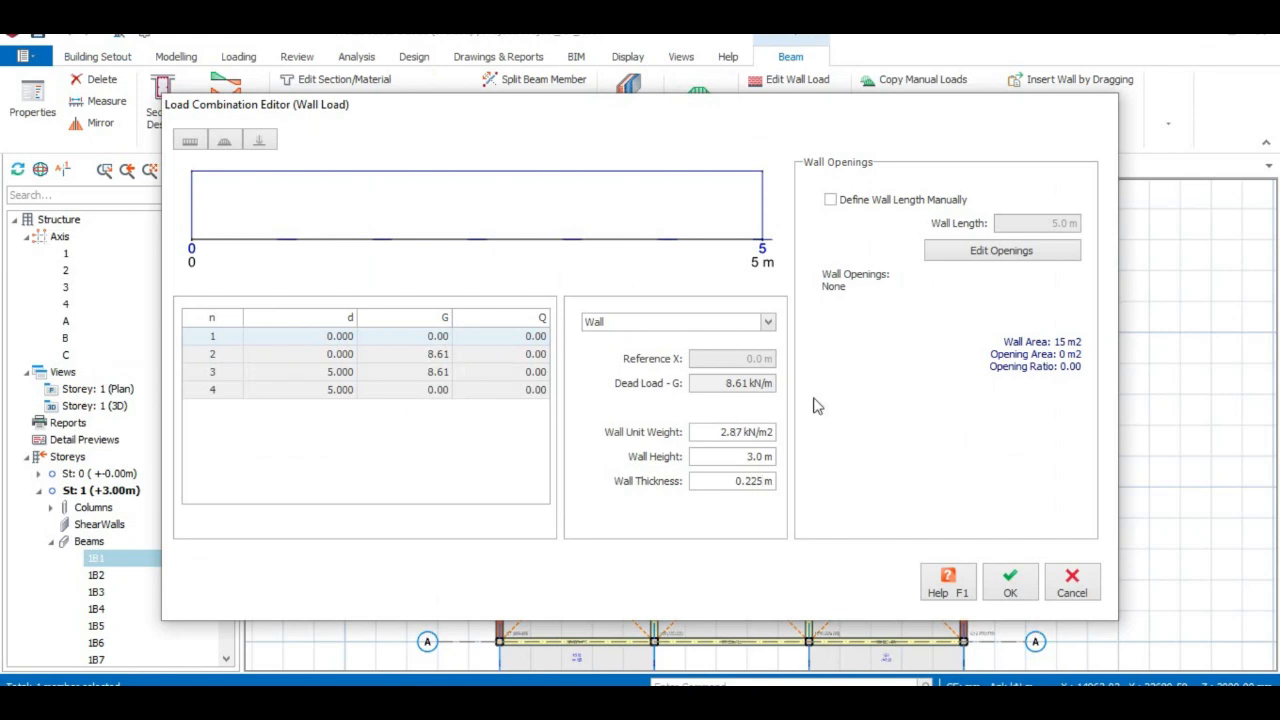
# Add a 900 × 2100 mm door at Y 0, X 2000 to beam 1B1's wall and confirm.
pyautogui.click(1013, 251)
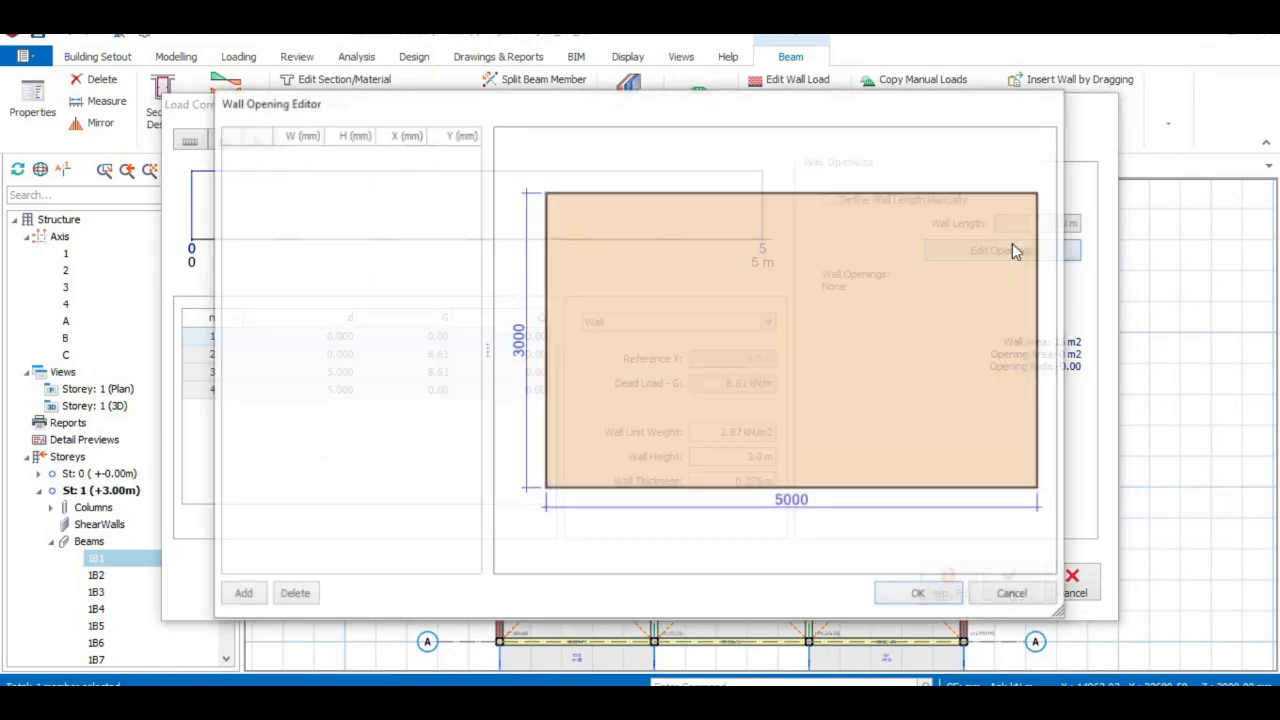
pyautogui.click(241, 595)
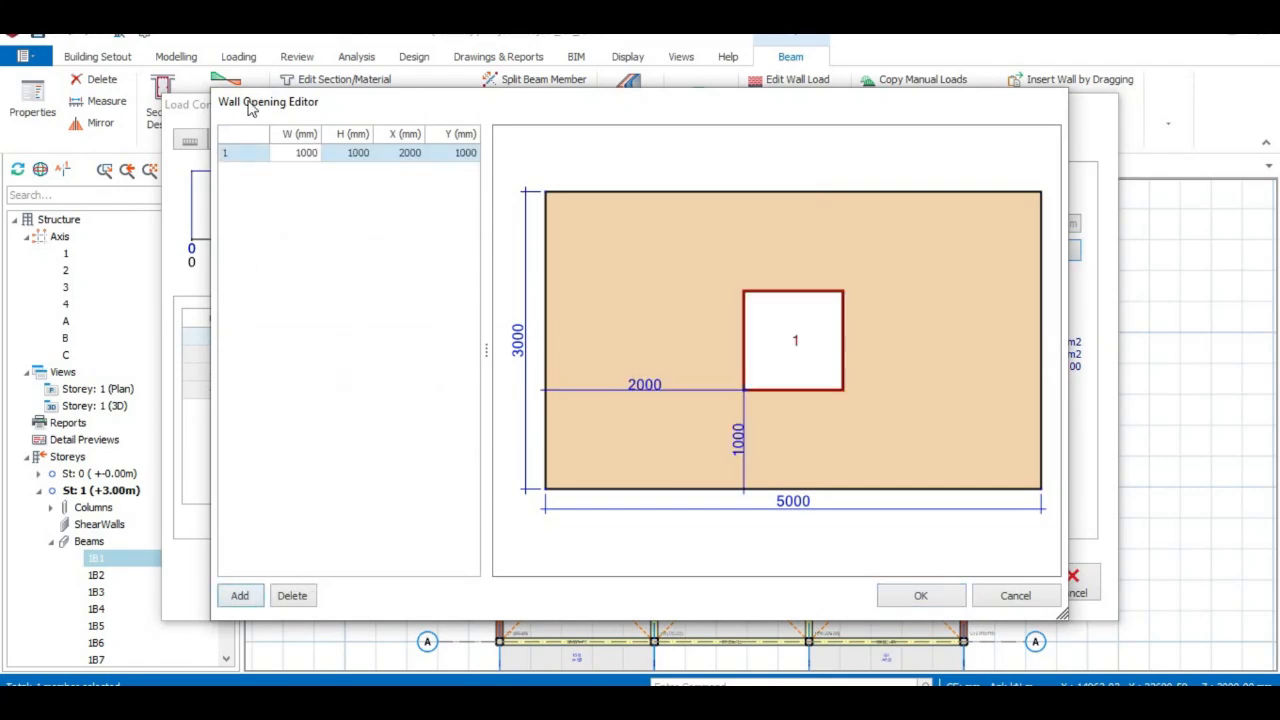
pyautogui.click(459, 154)
pyautogui.write('0')
pyautogui.press('Return')
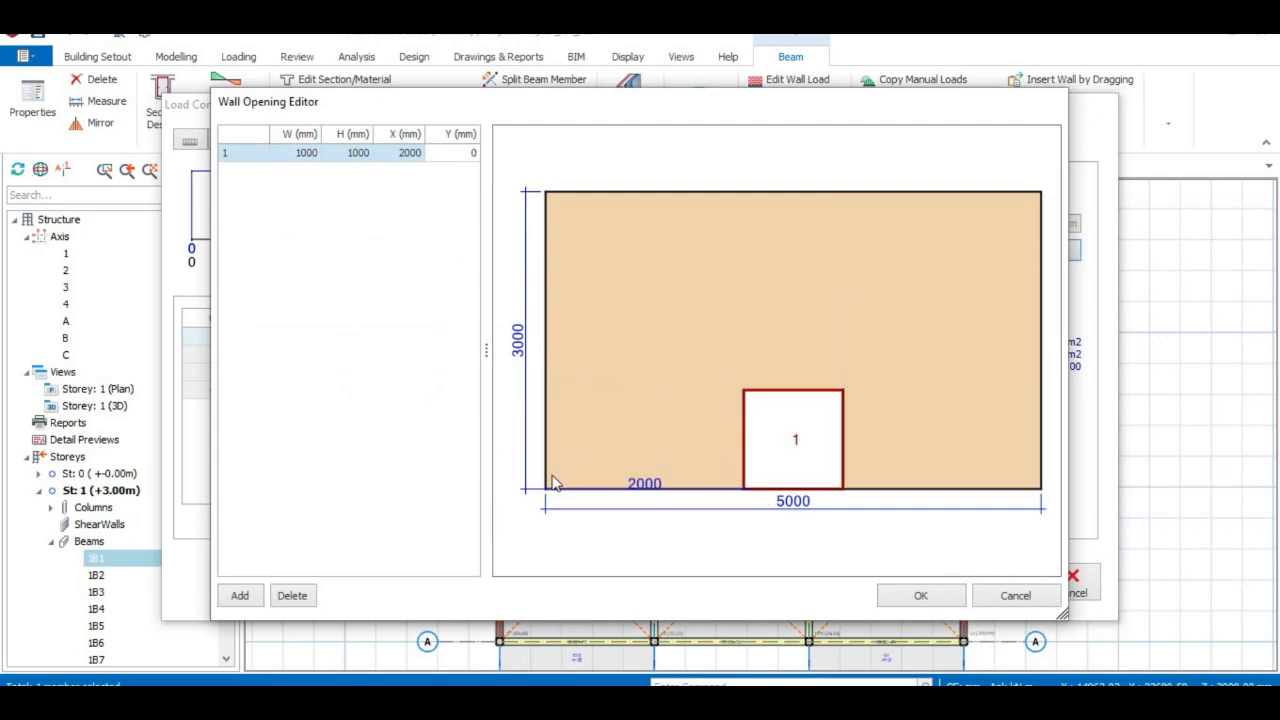
pyautogui.click(404, 155)
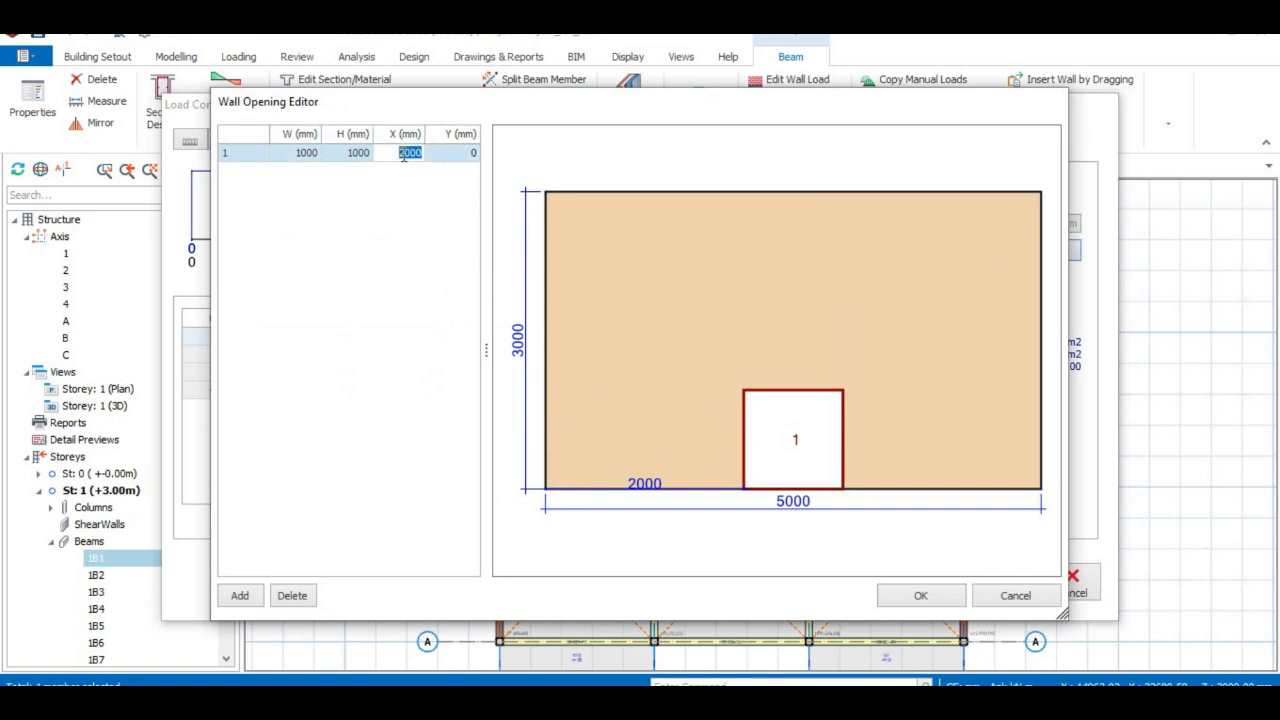
pyautogui.click(359, 156)
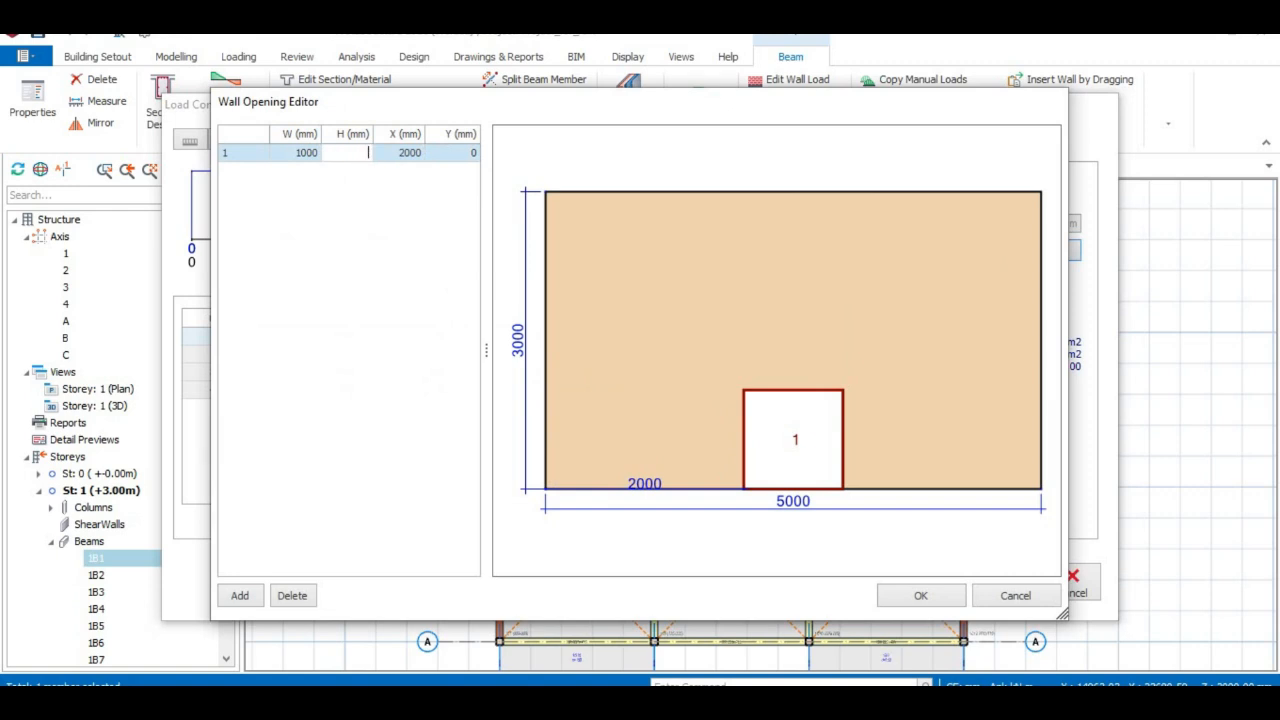
pyautogui.press('Return')
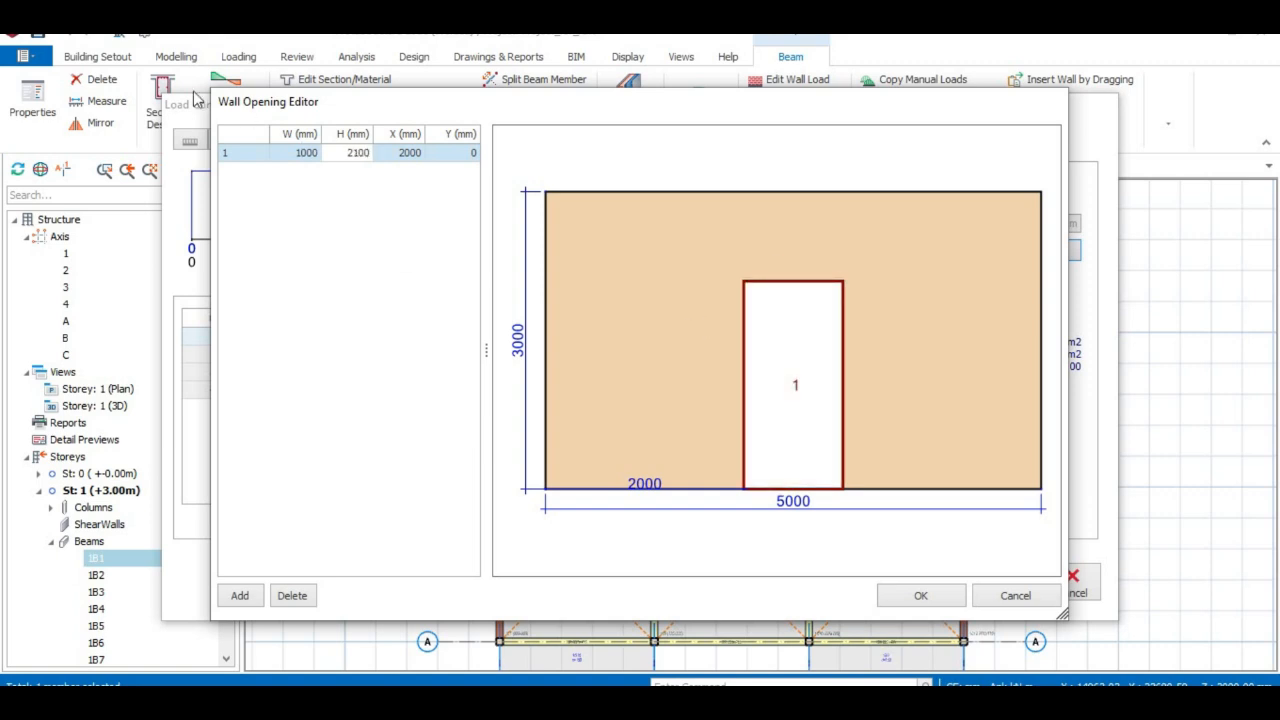
pyautogui.click(302, 156)
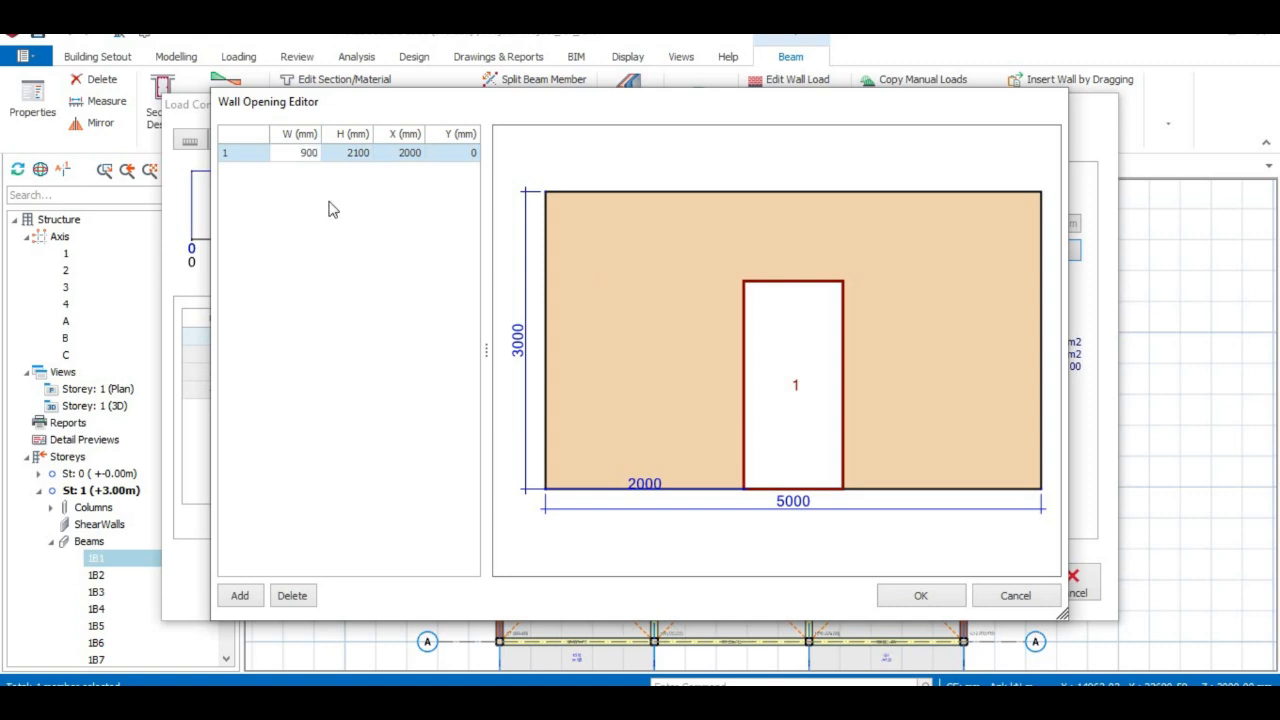
pyautogui.click(359, 353)
pyautogui.click(920, 596)
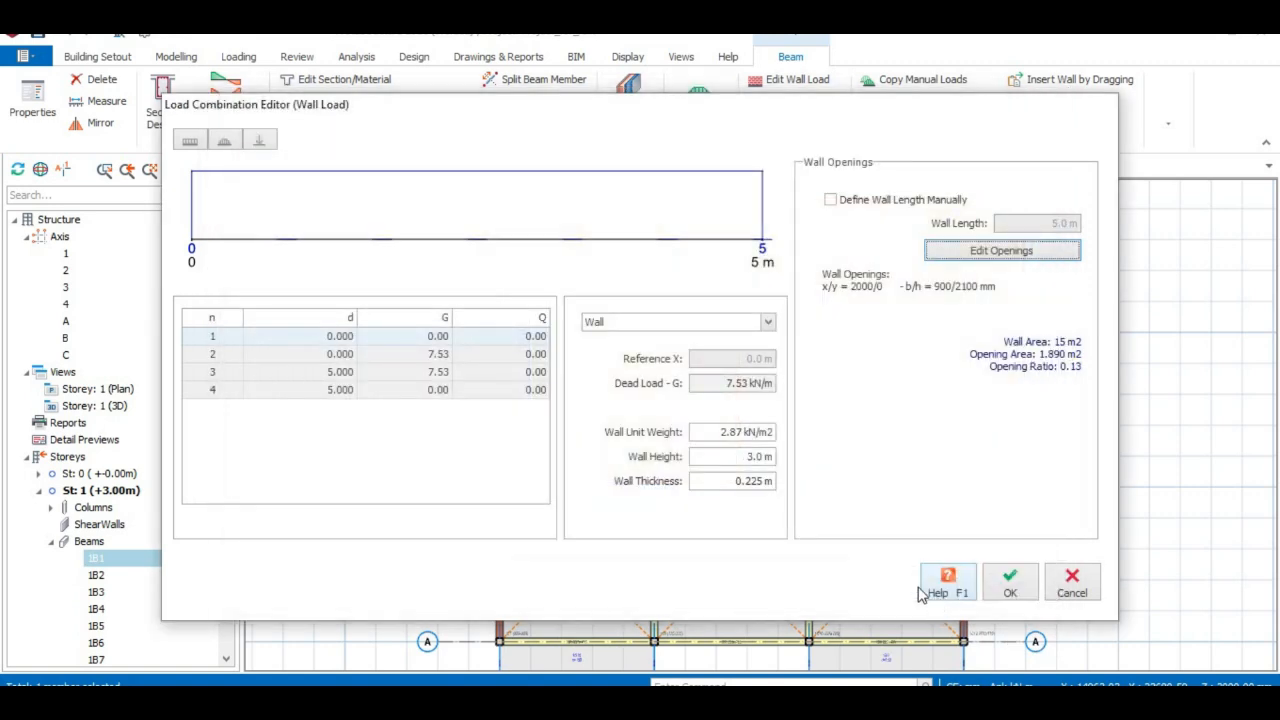
pyautogui.click(1012, 582)
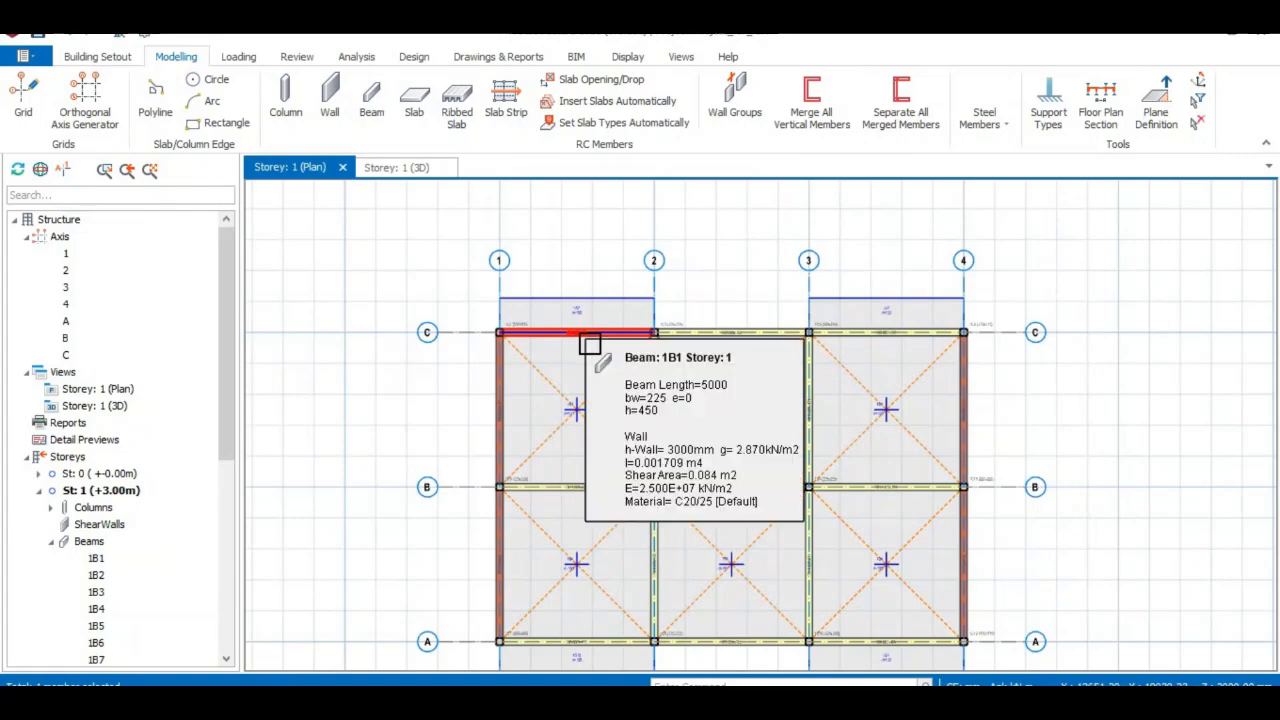
# Switch to the storey 1 3D view and copy beam 1B1's door-opened wall load.
pyautogui.click(380, 168)
pyautogui.moveTo(514, 477); pyautogui.dragTo(568, 469, button='middle')
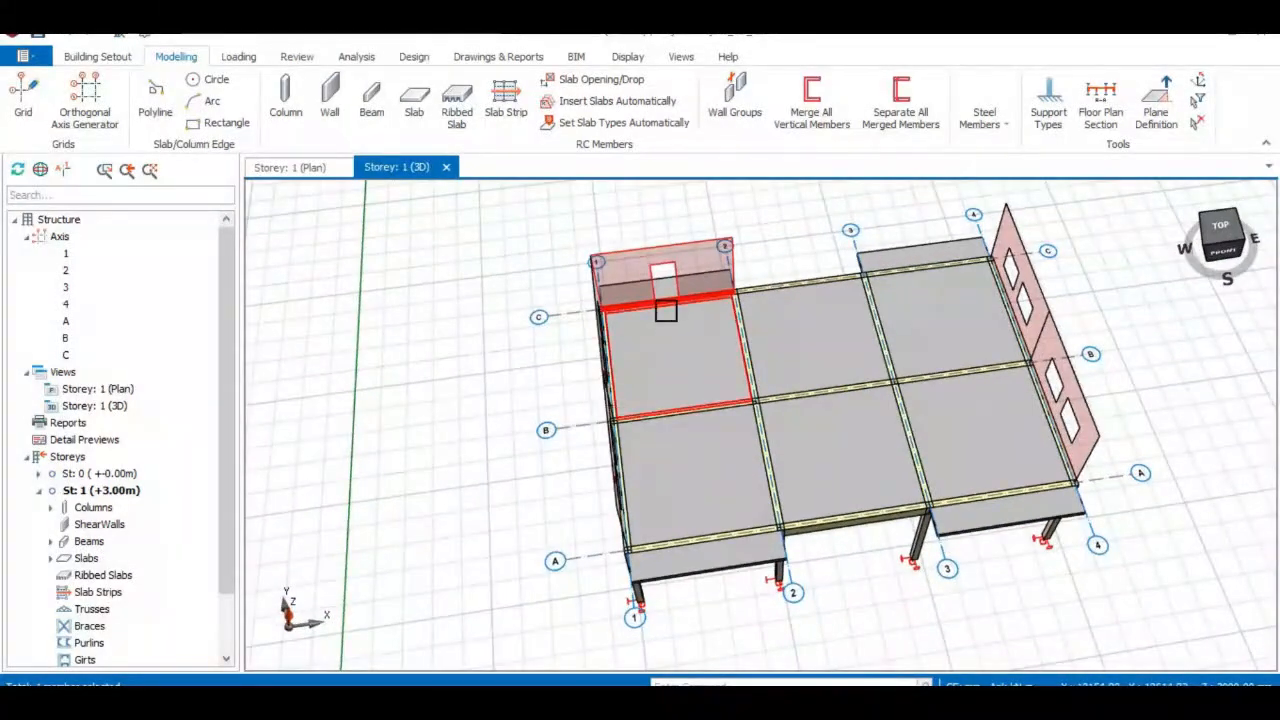
pyautogui.moveTo(558, 372); pyautogui.dragTo(960, 437, button='middle')
pyautogui.click(709, 320)
pyautogui.rightClick(681, 316)
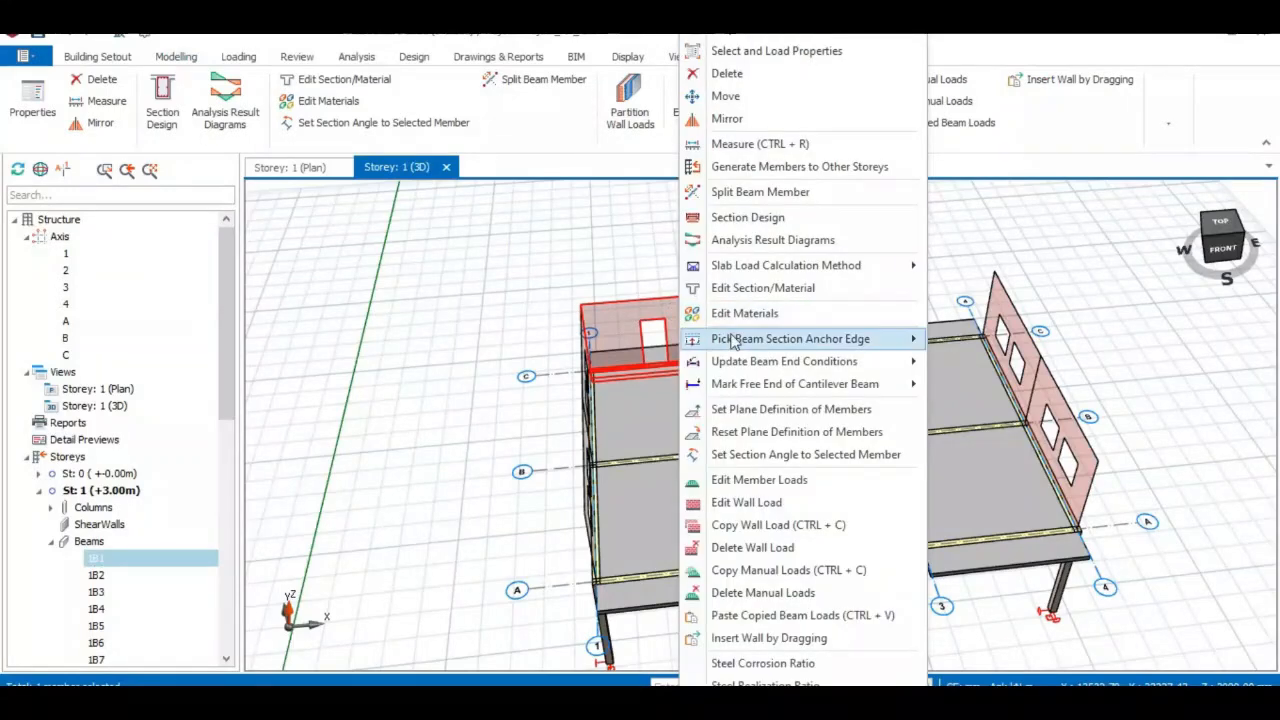
pyautogui.click(757, 527)
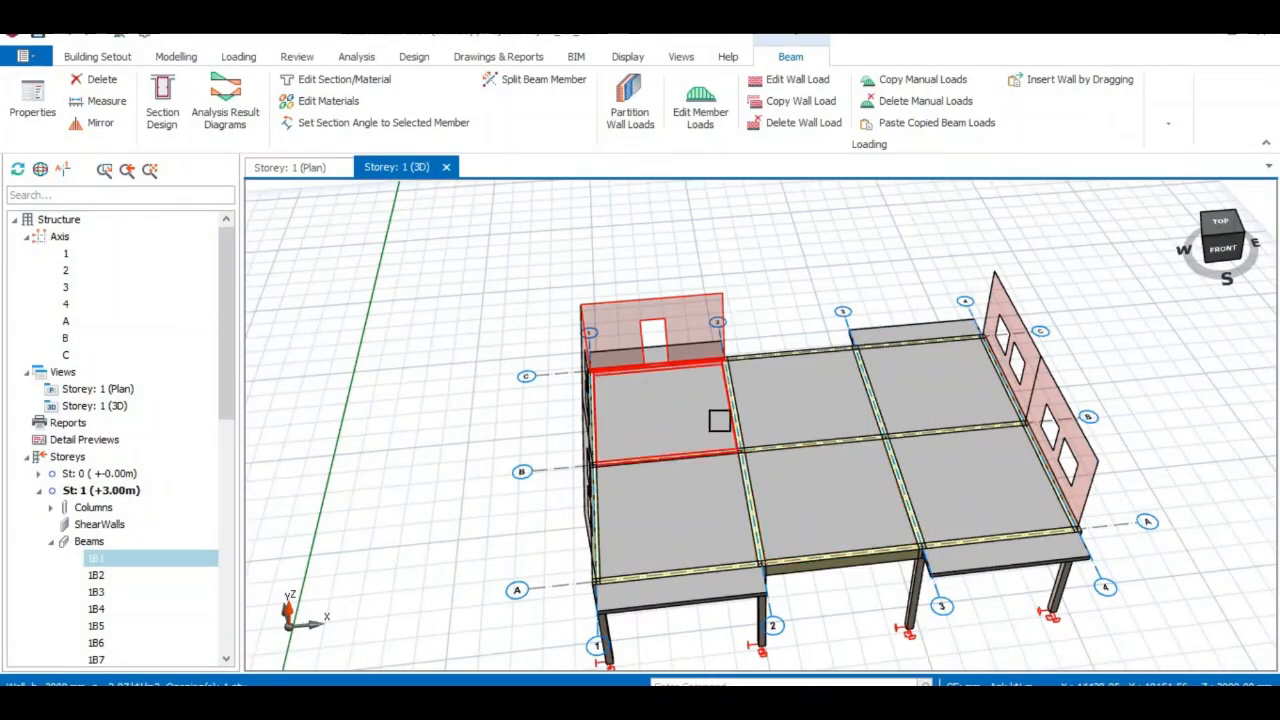
# Select the interior beams on axes B, A and C, including 1B8 and 1B3, excluding slab 1S8.
pyautogui.click(682, 467)
pyautogui.click(684, 469)
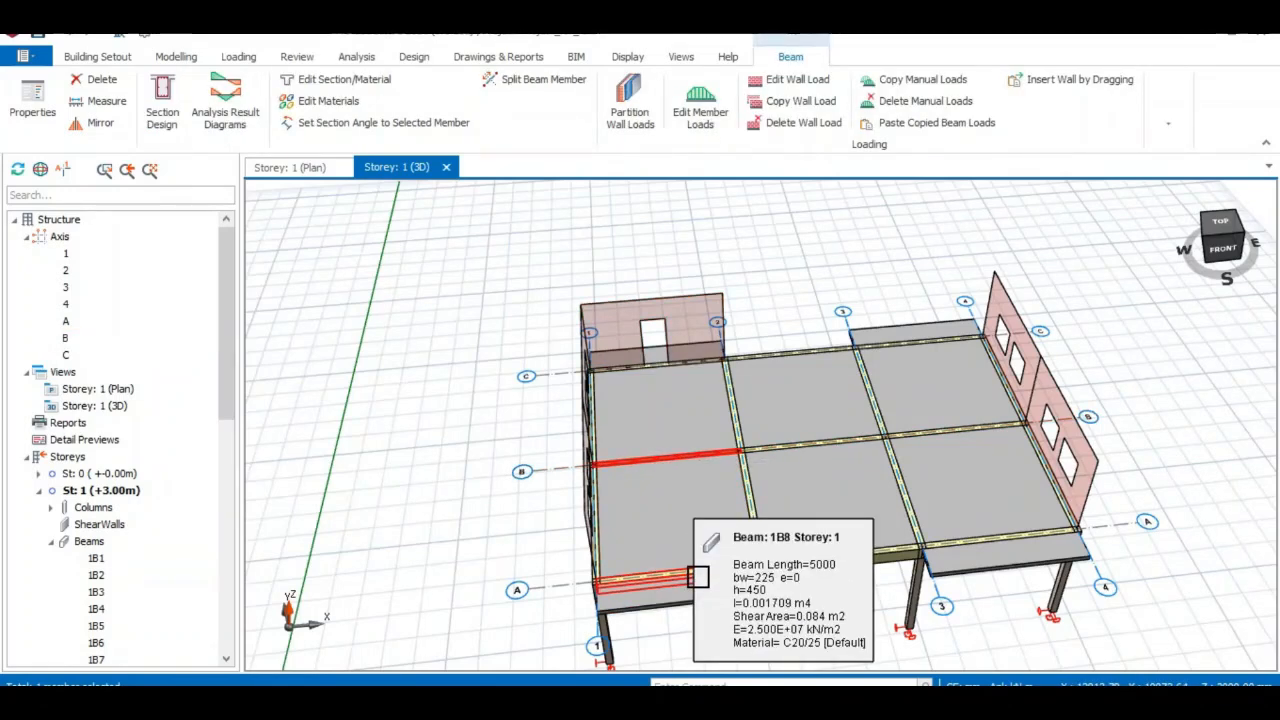
pyautogui.click(690, 567)
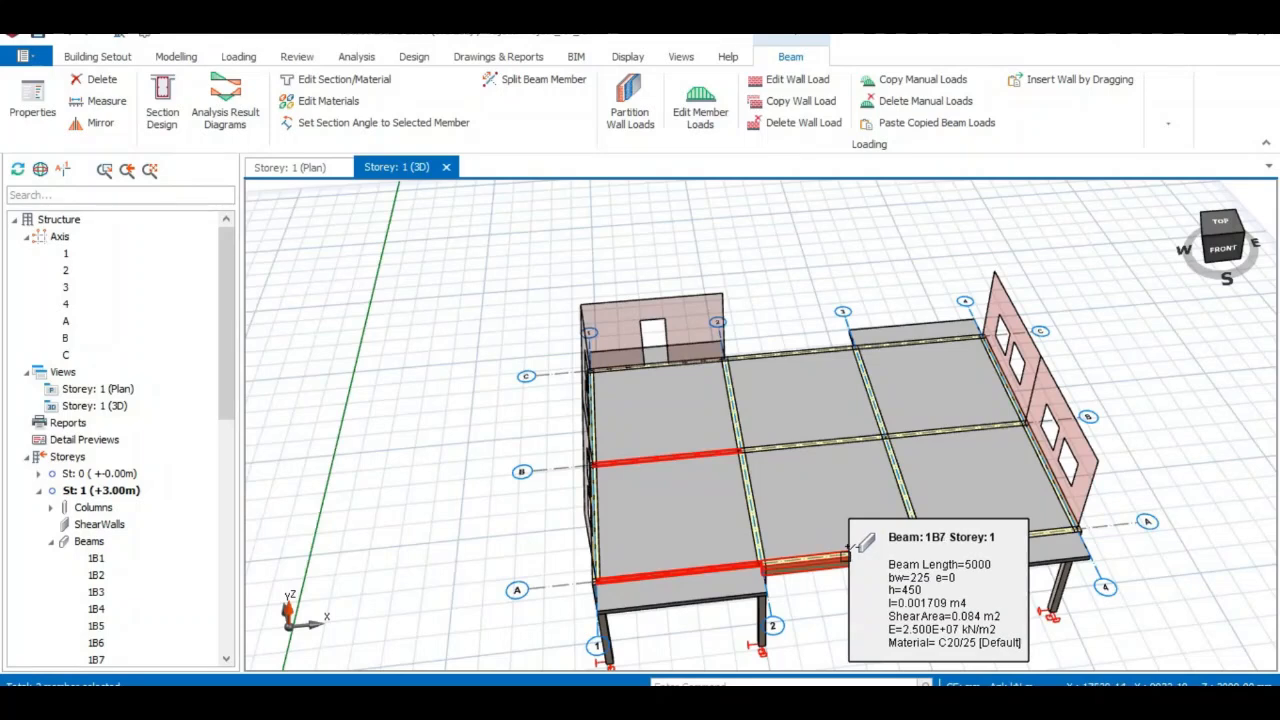
pyautogui.keyDown('ctrl'); pyautogui.click(982, 542); pyautogui.keyUp('ctrl')
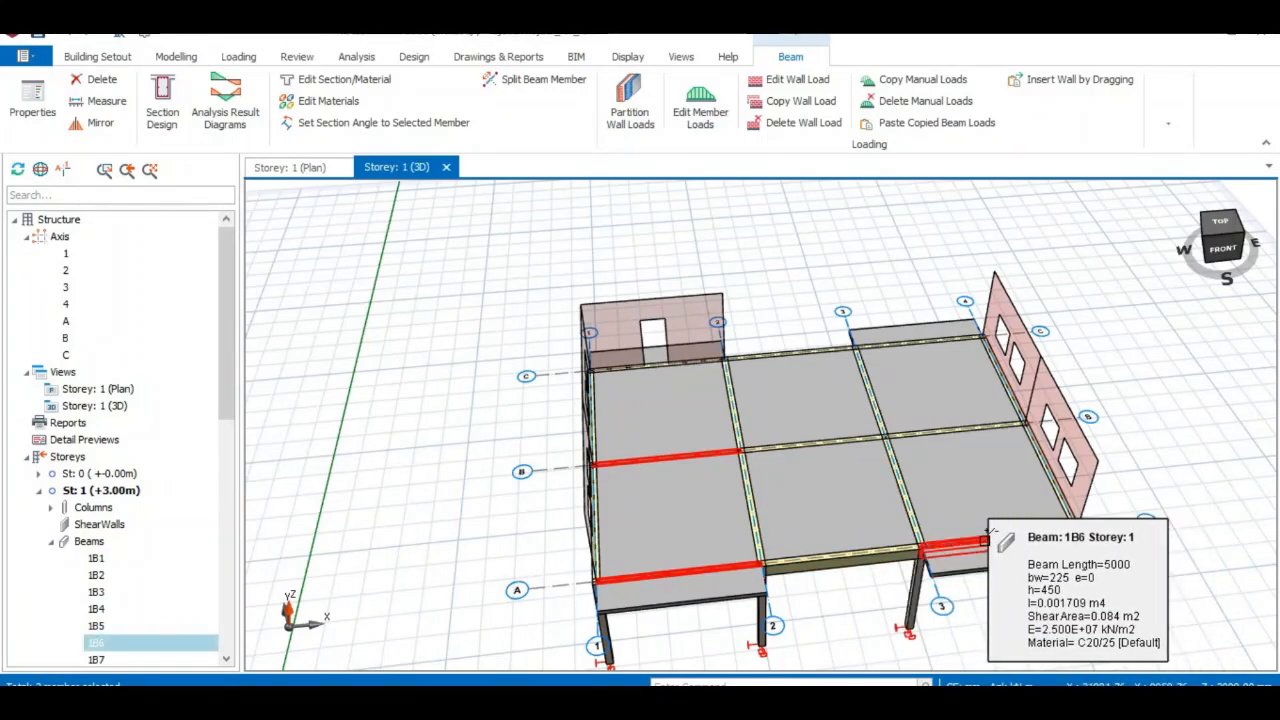
pyautogui.keyDown('ctrl'); pyautogui.click(943, 430); pyautogui.keyUp('ctrl')
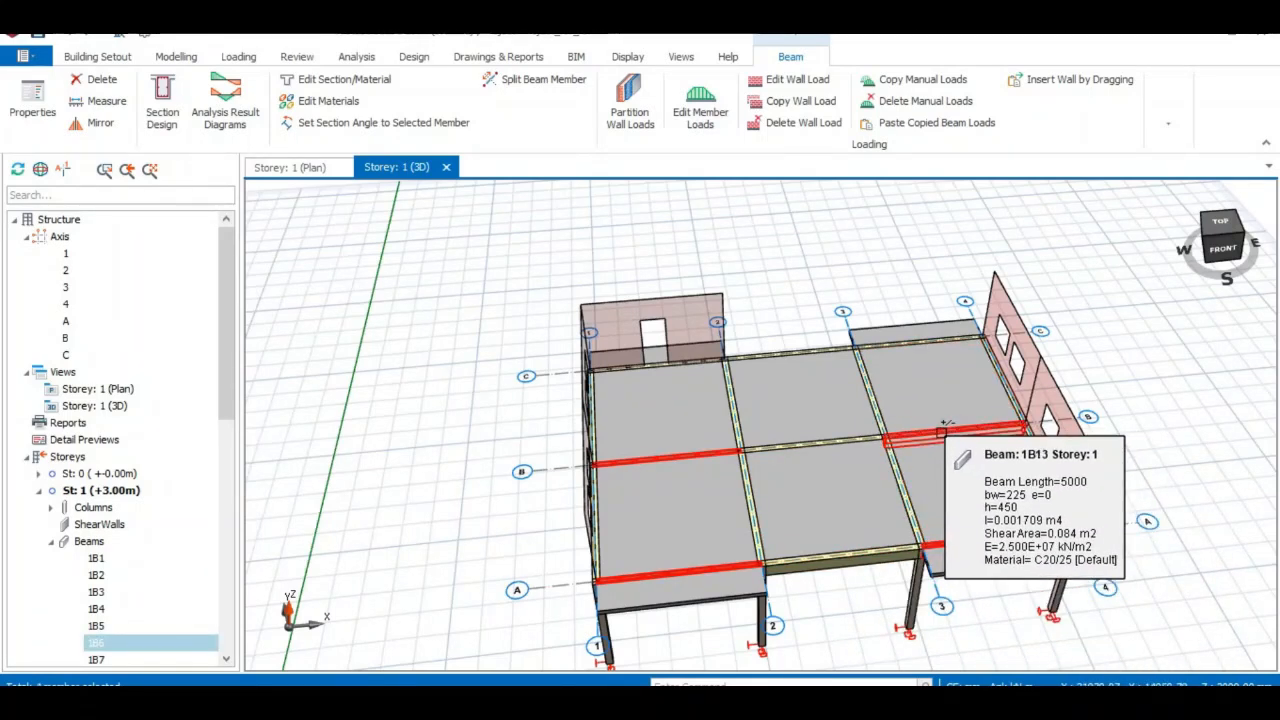
pyautogui.keyDown('ctrl'); pyautogui.click(900, 338); pyautogui.keyUp('ctrl')
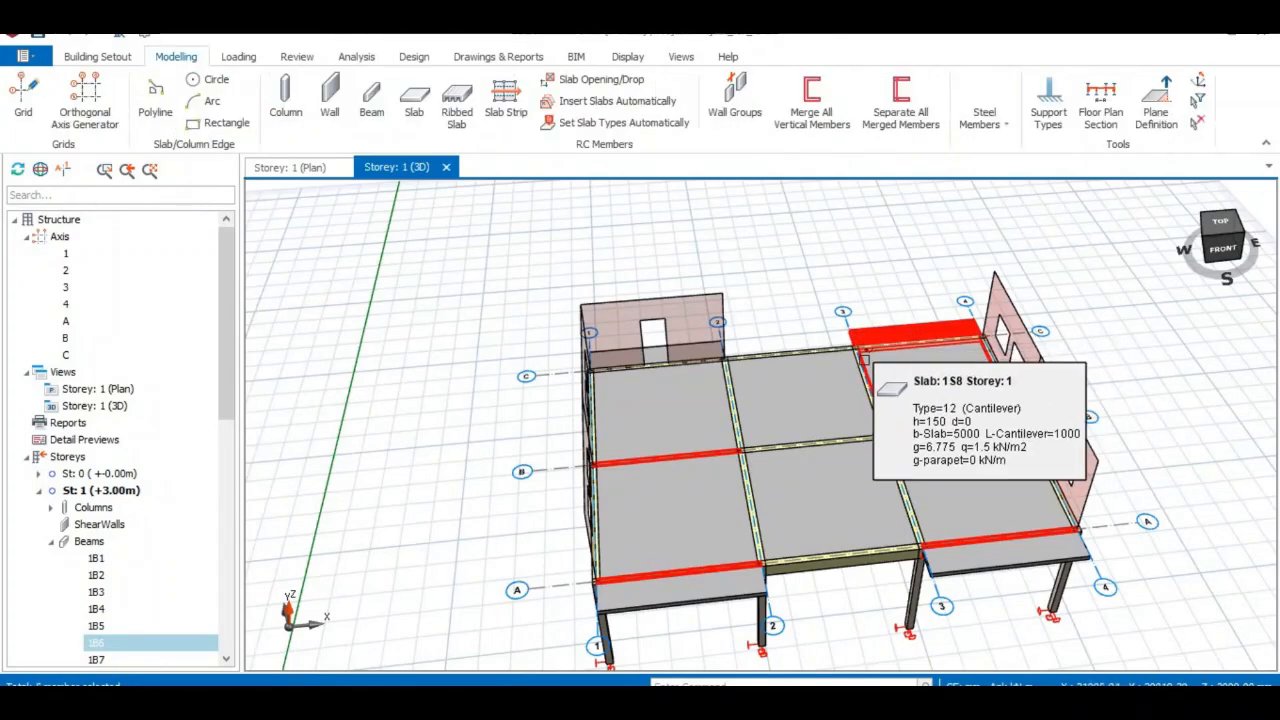
pyautogui.keyDown('ctrl'); pyautogui.click(898, 342); pyautogui.keyUp('ctrl')
pyautogui.keyDown('ctrl'); pyautogui.click(899, 331); pyautogui.keyUp('ctrl')
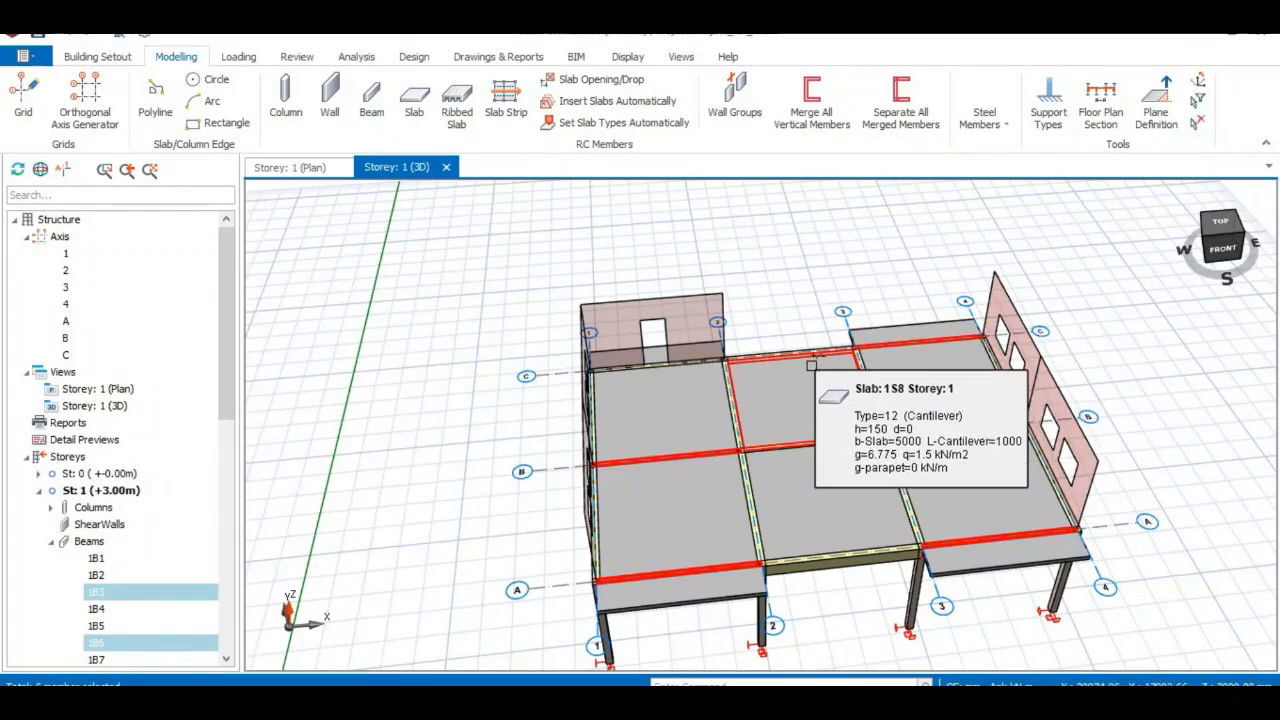
# Add beam 1B12 and the axis 2 and 3 beams, dropping the axis lines themselves.
pyautogui.keyDown('ctrl'); pyautogui.click(800, 440); pyautogui.keyUp('ctrl')
pyautogui.keyDown('ctrl'); pyautogui.click(752, 500); pyautogui.keyUp('ctrl')
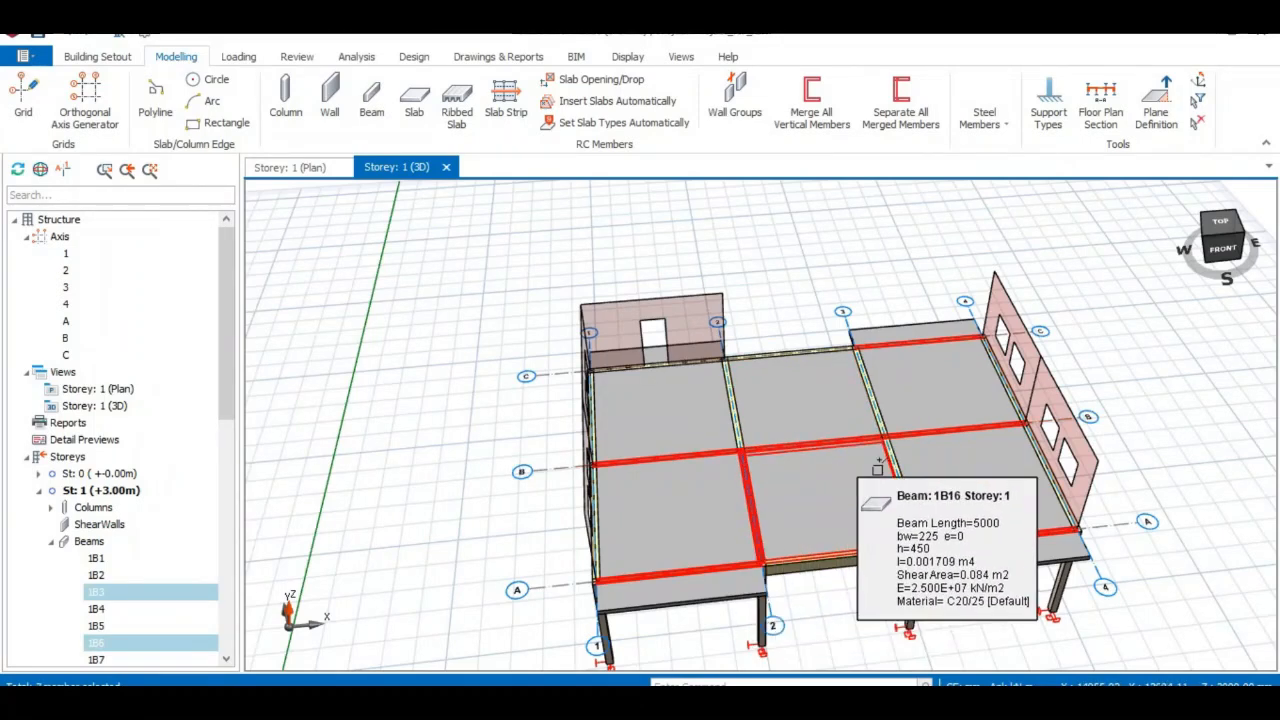
pyautogui.keyDown('ctrl'); pyautogui.click(900, 470); pyautogui.keyUp('ctrl')
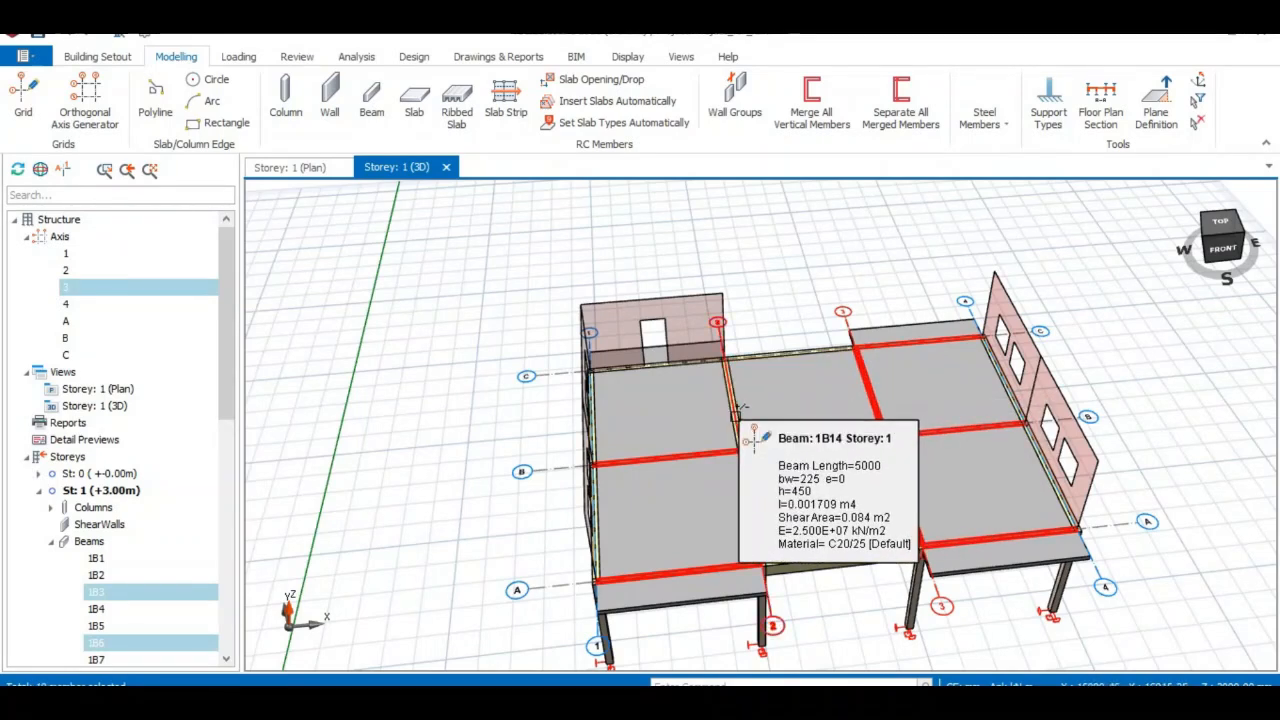
pyautogui.keyDown('ctrl'); pyautogui.click(763, 367); pyautogui.keyUp('ctrl')
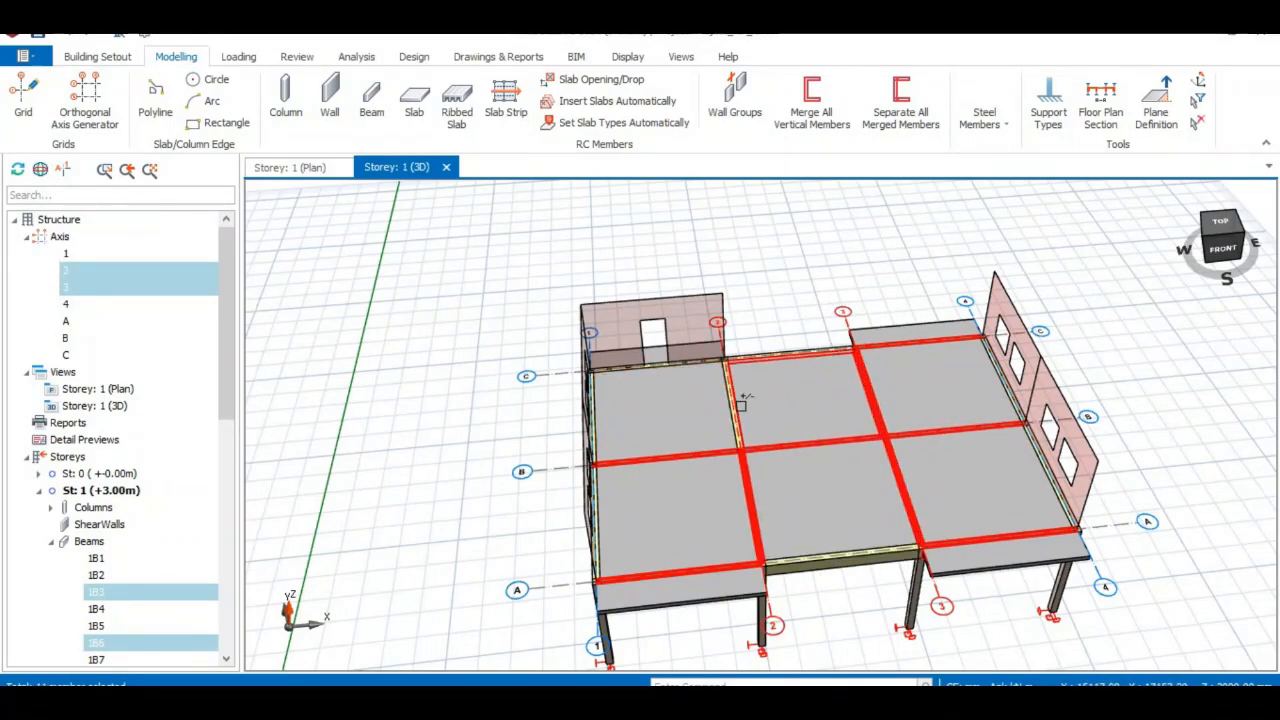
pyautogui.keyDown('ctrl'); pyautogui.click(732, 411); pyautogui.keyUp('ctrl')
pyautogui.keyDown('ctrl'); pyautogui.click(840, 311); pyautogui.keyUp('ctrl')
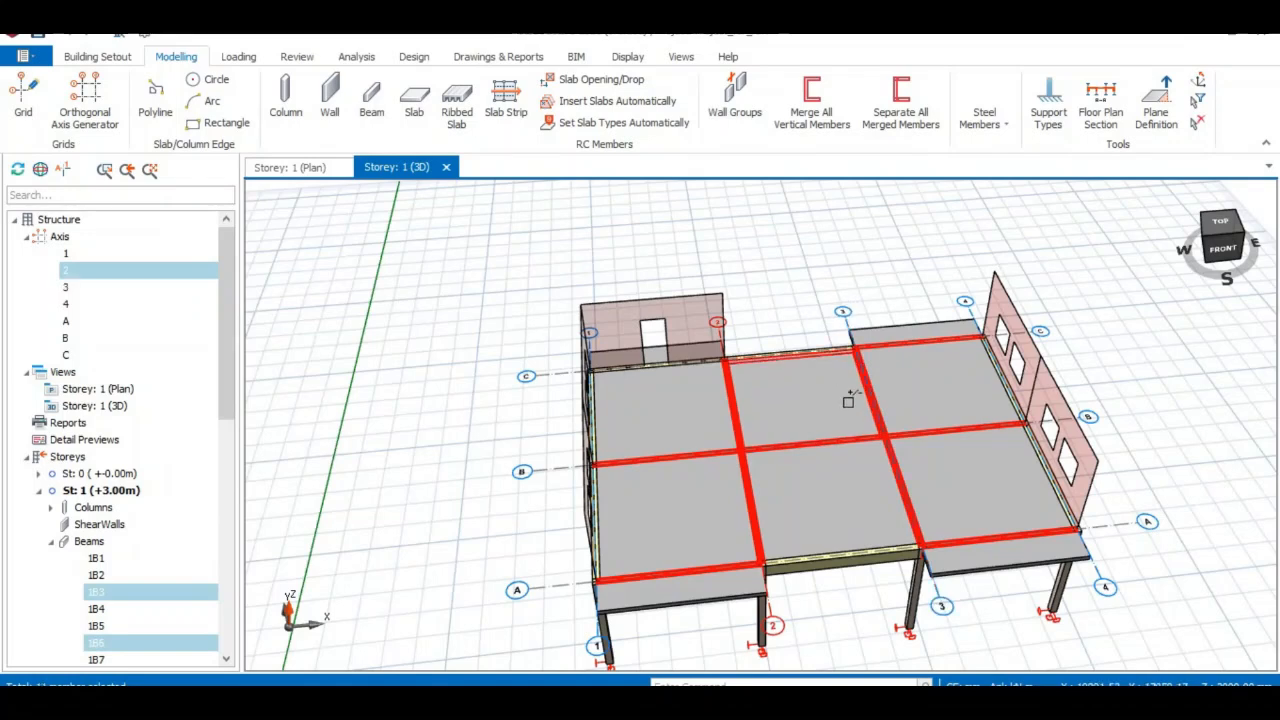
pyautogui.keyDown('ctrl'); pyautogui.click(780, 625); pyautogui.keyUp('ctrl')
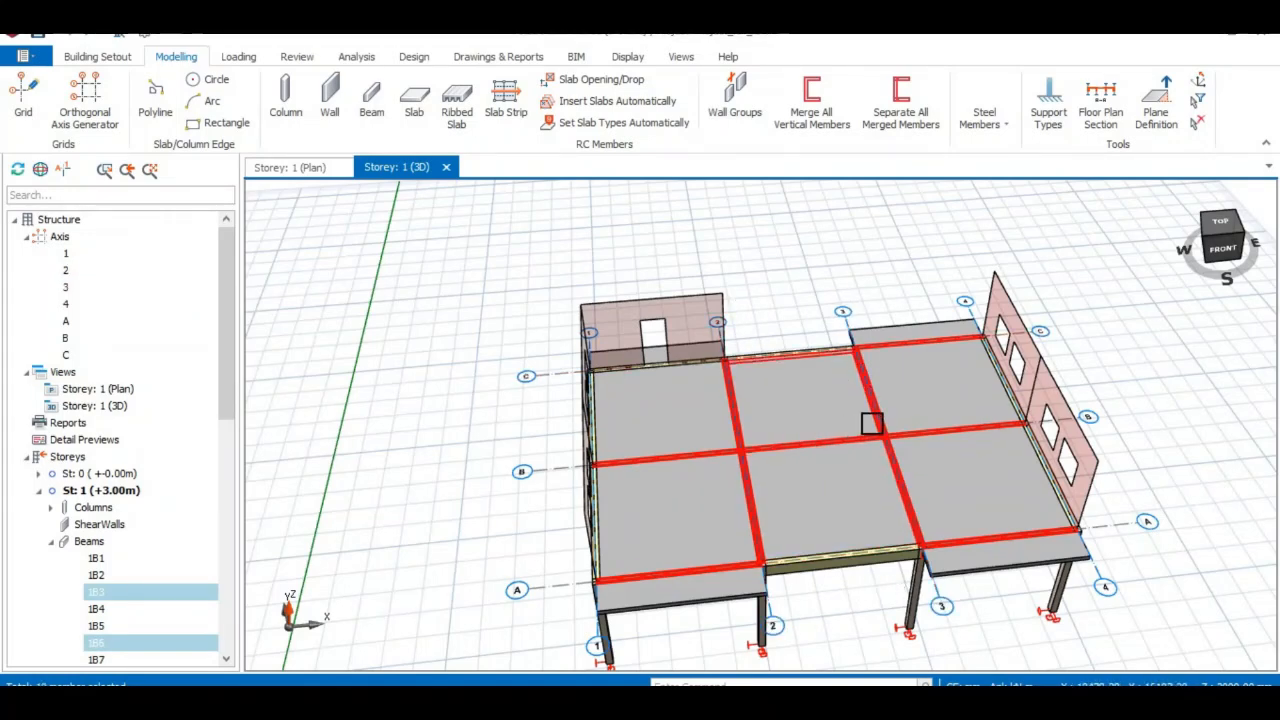
# Paste the door-opened wall load with its openings onto the selected beams, replacing existing loads.
pyautogui.rightClick(899, 455)
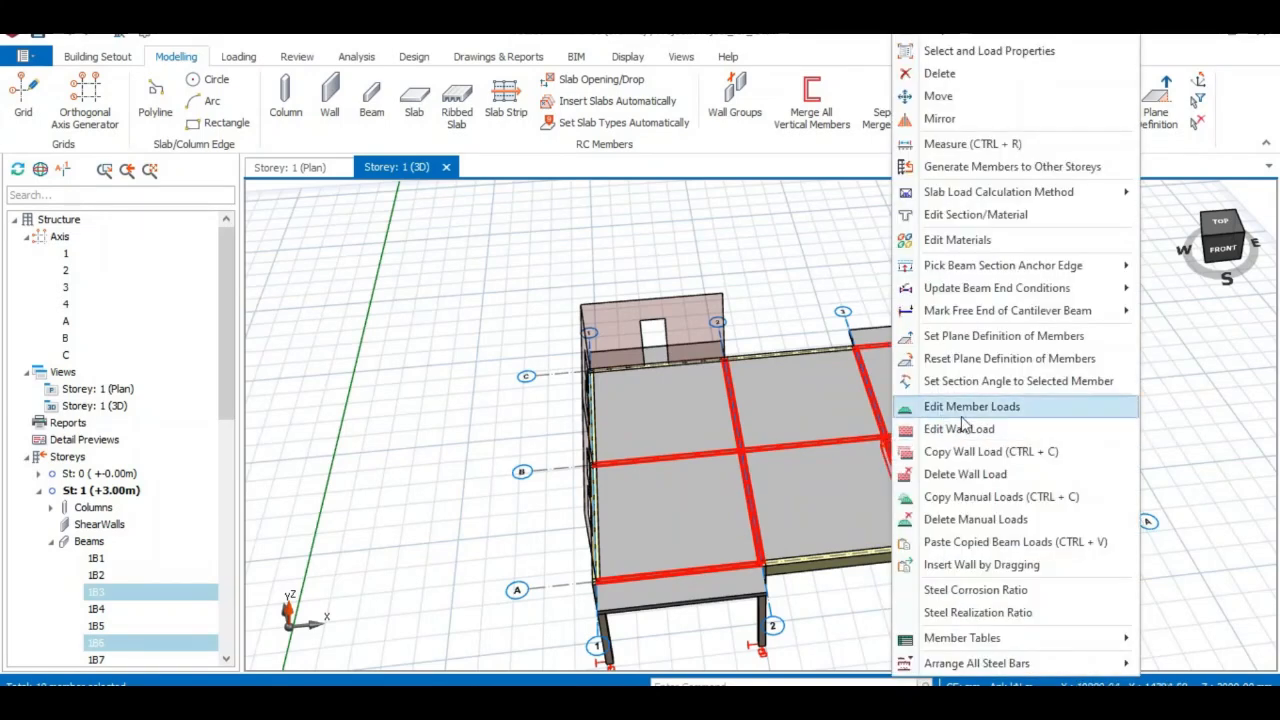
pyautogui.click(986, 545)
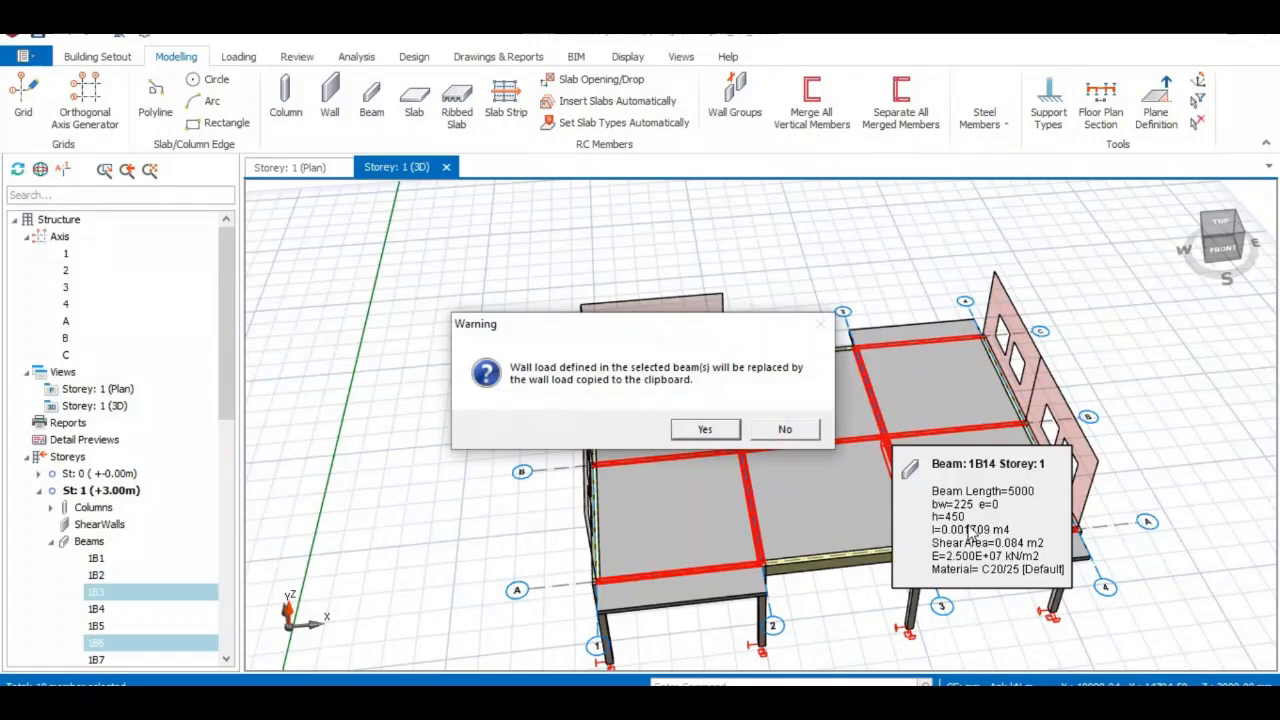
pyautogui.click(705, 429)
pyautogui.click(686, 431)
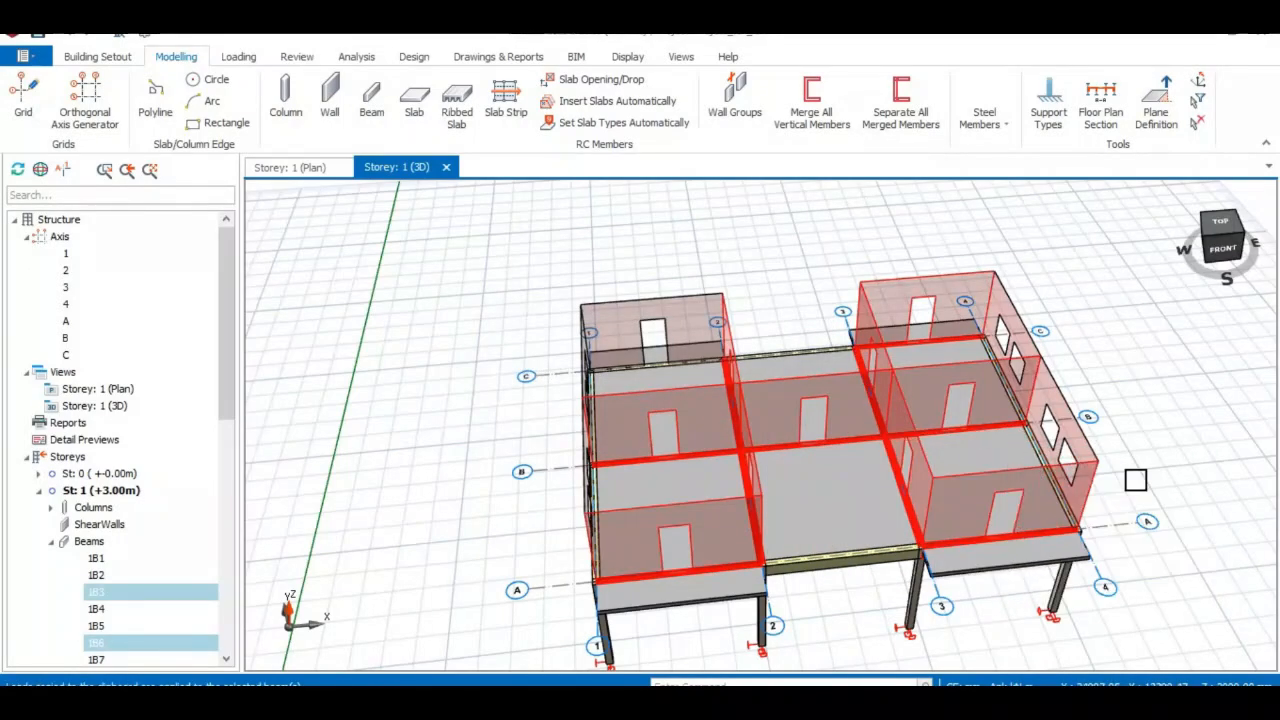
pyautogui.press('Escape')
pyautogui.moveTo(1166, 518); pyautogui.dragTo(1053, 499, button='middle')
# Save the project with Ctrl+S, then zoom out and pan the 3D model.
pyautogui.hotkey('ctrl', 's')
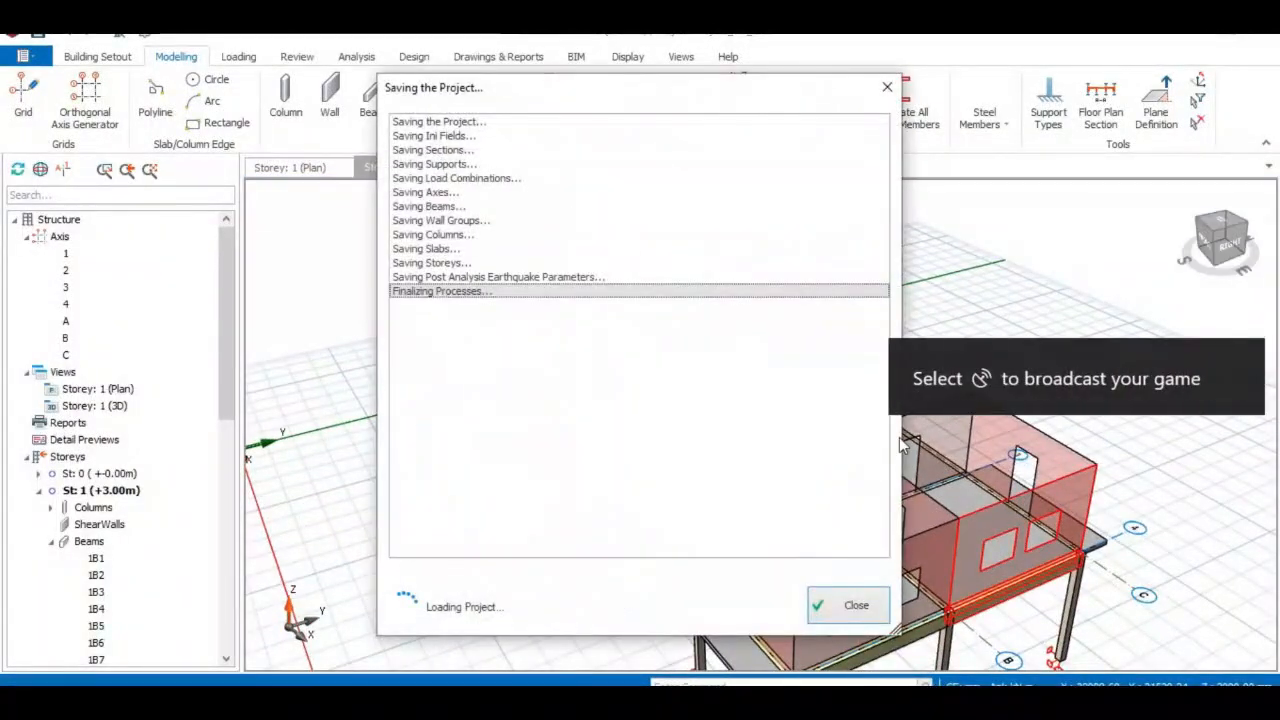
pyautogui.scroll(-2, 708, 423)
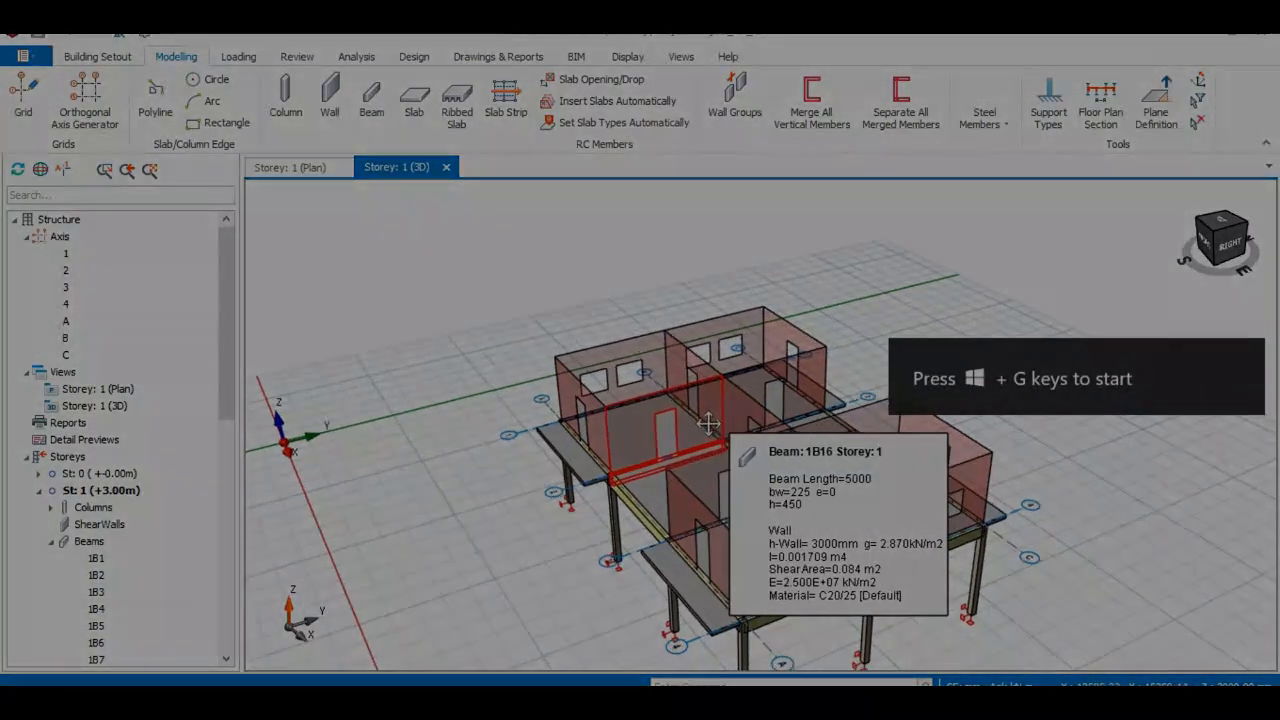
pyautogui.moveTo(708, 423); pyautogui.dragTo(660, 378, button='middle')
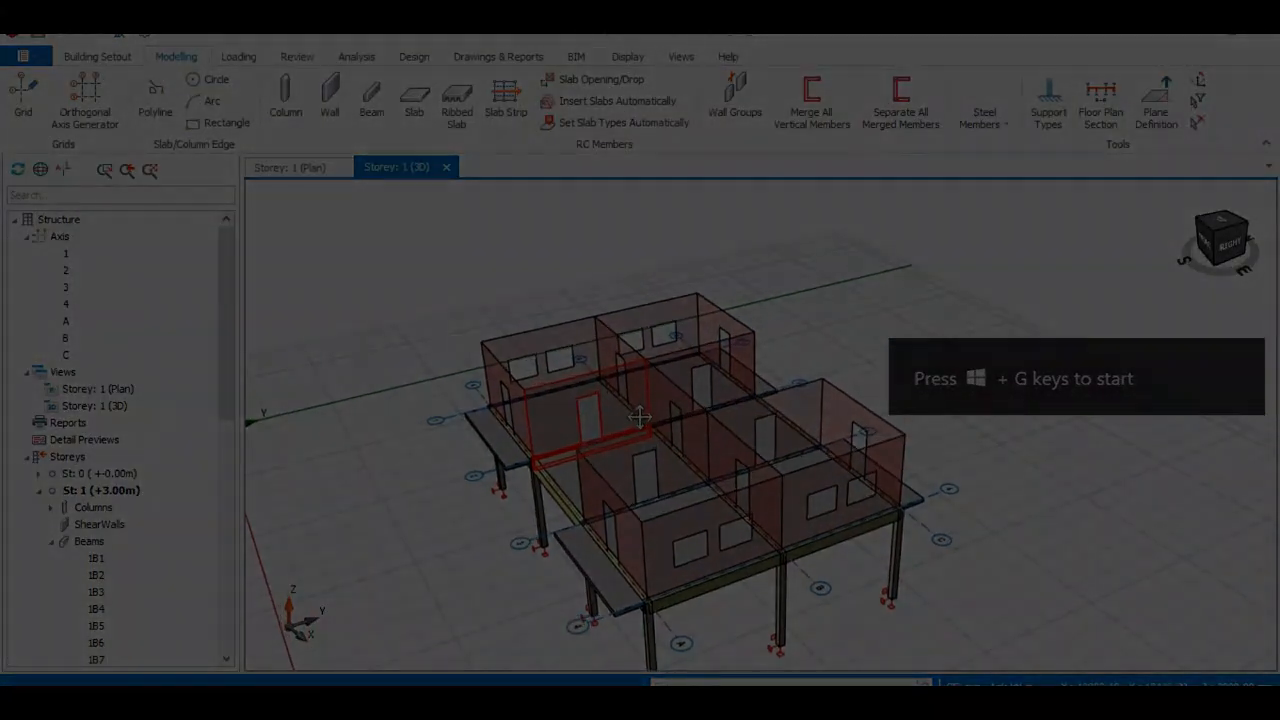